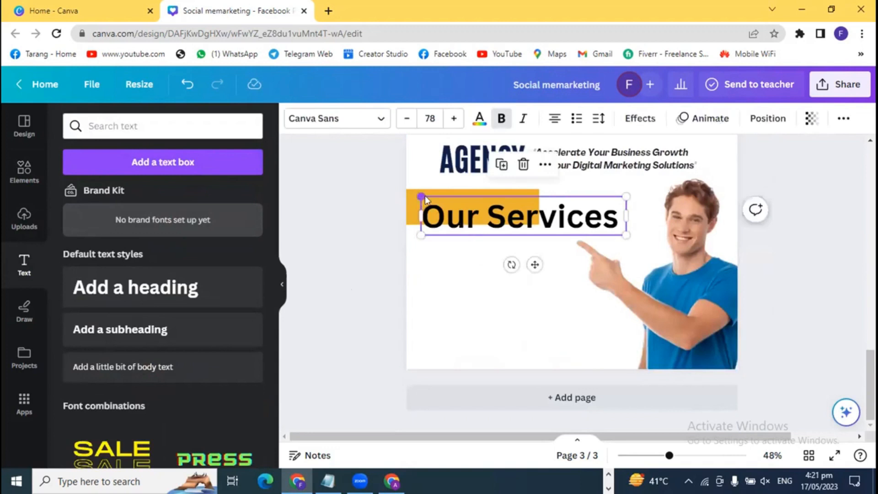
- Move the Our Services text onto the orange bar and nudge it left
{"action": "left_click_drag", "start_coordinate": [547, 225], "coordinate": [467, 213]}
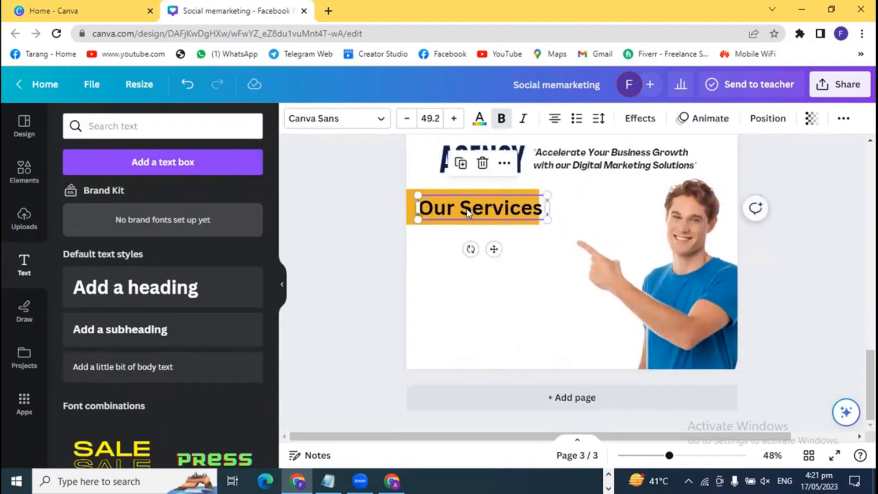
{"action": "key", "text": "Left"}
{"action": "key", "text": "Left"}
{"action": "key", "text": "Left"}
{"action": "key", "text": "Left"}
{"action": "key", "text": "Left"}
{"action": "key", "text": "Left"}
{"action": "key", "text": "Left"}
{"action": "key", "text": "Left"}
{"action": "key", "text": "Left"}
{"action": "key", "text": "Left"}
{"action": "key", "text": "Left"}
{"action": "key", "text": "Left"}
{"action": "key", "text": "Left"}
{"action": "key", "text": "Left"}
{"action": "key", "text": "Left"}
{"action": "key", "text": "Left"}
{"action": "key", "text": "Left"}
{"action": "key", "text": "Left"}
{"action": "key", "text": "Left"}
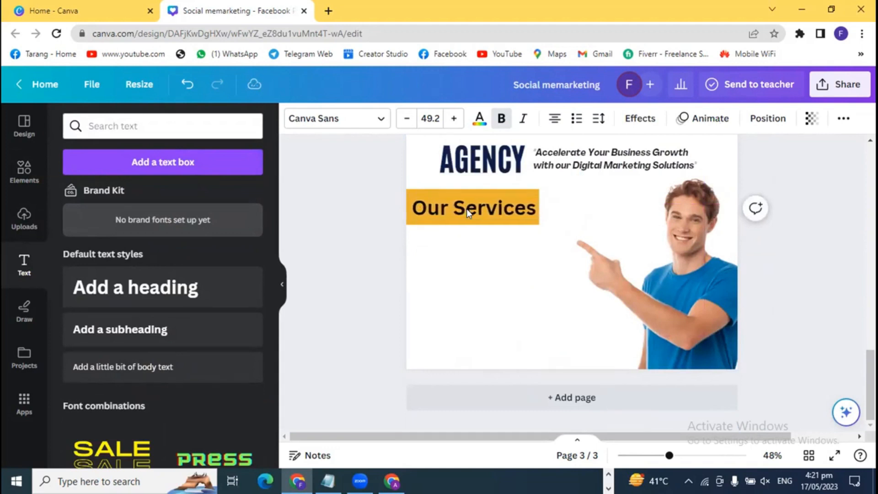
{"action": "left_click", "coordinate": [367, 224]}
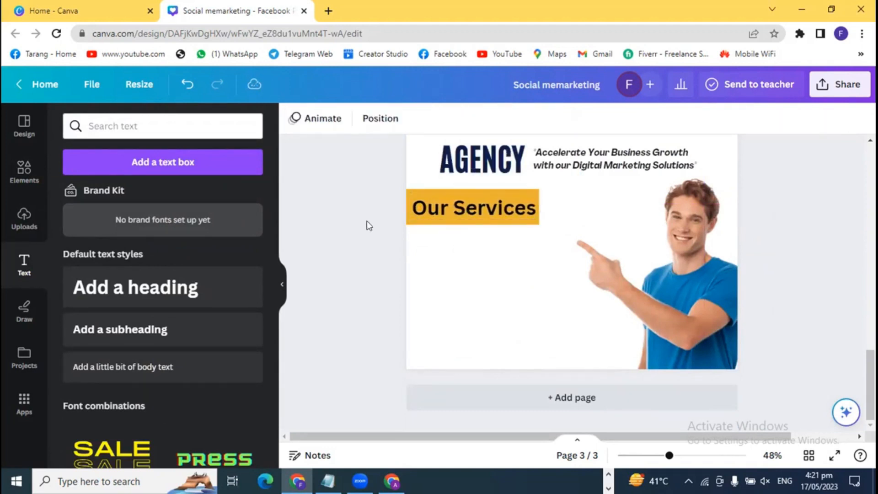
- Trim the orange bar's top and bottom edges to fit the heading
{"action": "left_click", "coordinate": [429, 189]}
{"action": "left_click_drag", "start_coordinate": [470, 188], "coordinate": [469, 193]}
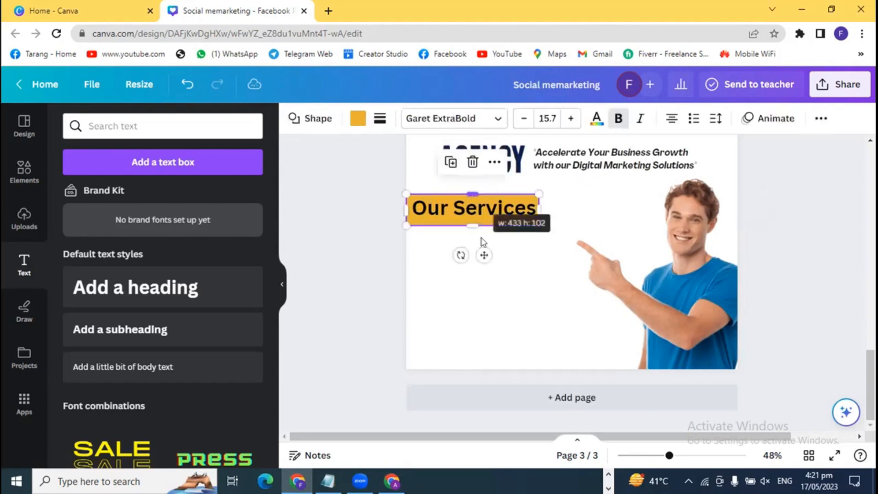
{"action": "left_click_drag", "start_coordinate": [466, 223], "coordinate": [466, 222]}
{"action": "left_click", "coordinate": [352, 240]}
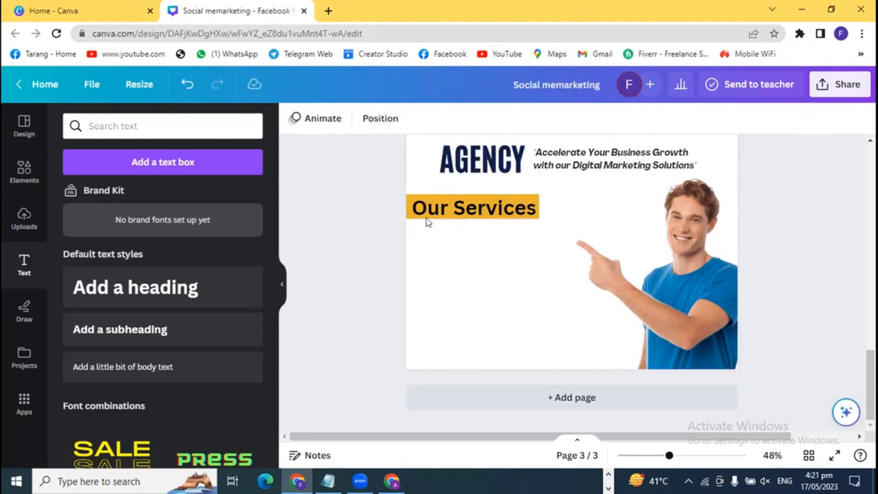
- Nudge the Our Services heading up to sit centred on the bar
{"action": "left_click", "coordinate": [446, 208]}
{"action": "key", "text": "Up"}
{"action": "key", "text": "Up"}
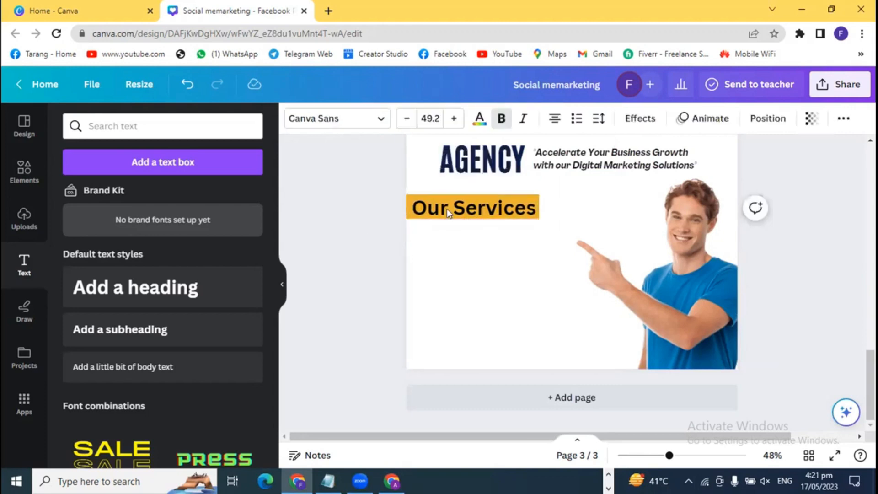
{"action": "left_click", "coordinate": [364, 203]}
{"action": "left_click", "coordinate": [438, 207]}
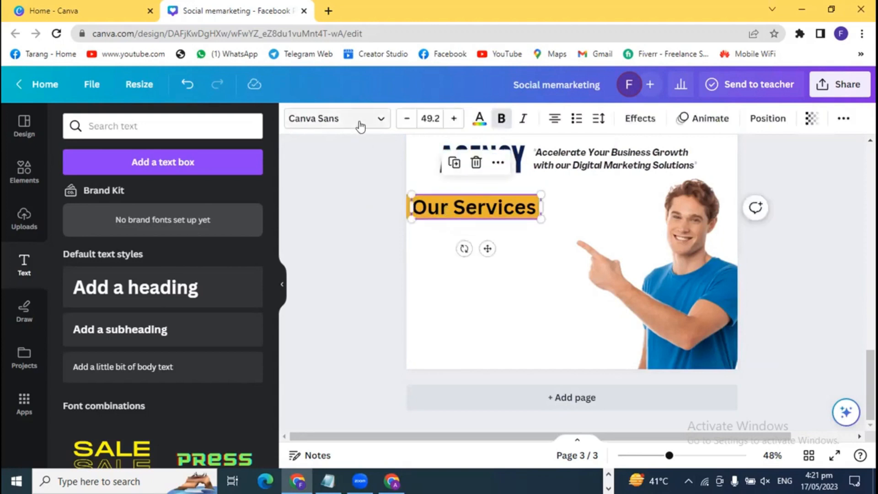
{"action": "left_click", "coordinate": [378, 119]}
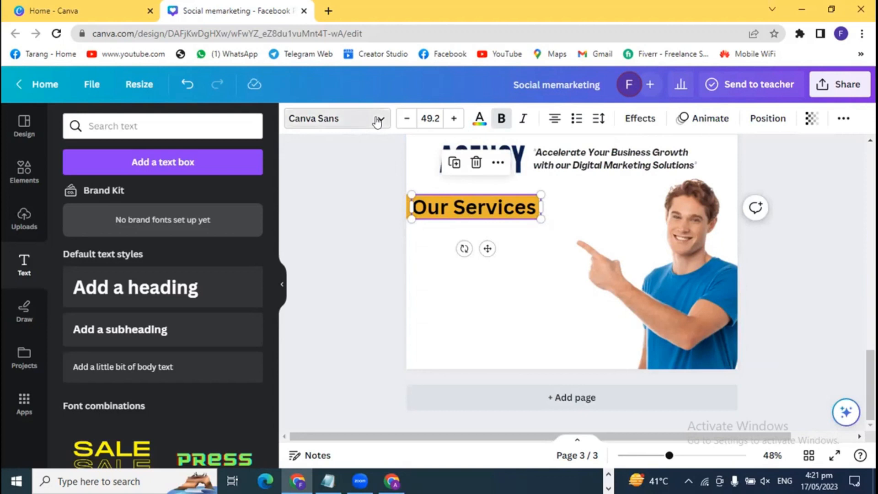
- Set the Our Services heading to Antonio Bold and enlarge it to size 54.6
{"action": "scroll", "coordinate": [144, 358], "scroll_direction": "down", "scroll_amount": 2}
{"action": "scroll", "coordinate": [144, 357], "scroll_direction": "up", "scroll_amount": 2}
{"action": "left_click", "coordinate": [90, 251]}
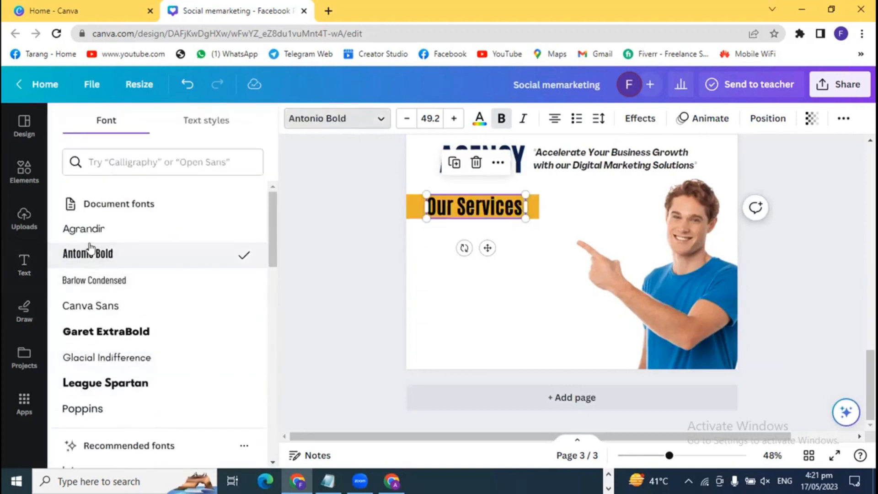
{"action": "left_click", "coordinate": [358, 277]}
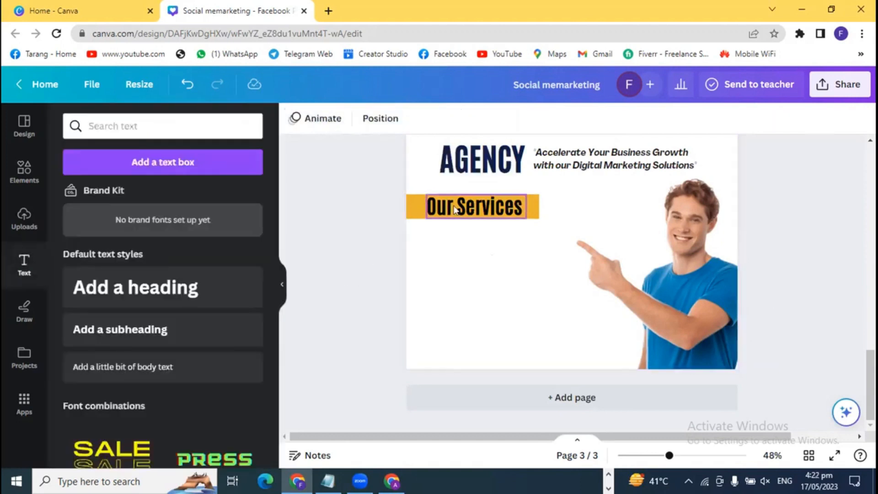
{"action": "left_click", "coordinate": [439, 217]}
{"action": "left_click_drag", "start_coordinate": [426, 218], "coordinate": [414, 221]}
{"action": "left_click", "coordinate": [354, 246]}
- Make the orange bar behind the heading taller
{"action": "left_click", "coordinate": [527, 202]}
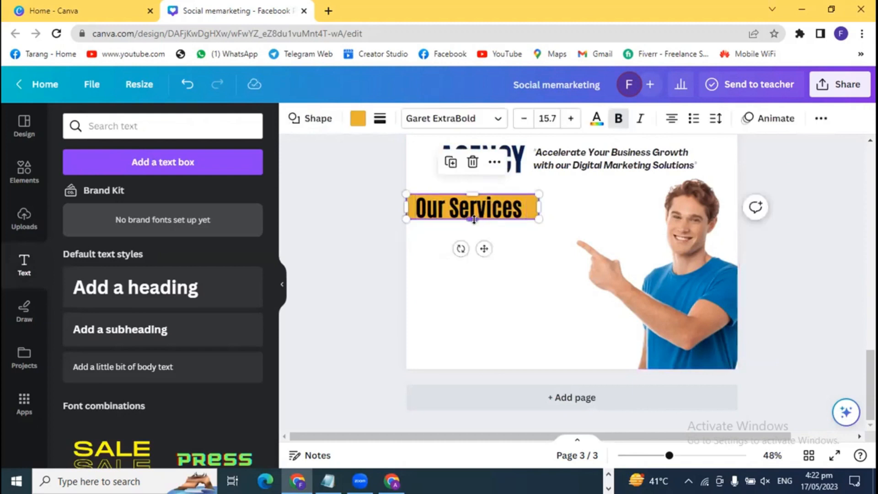
{"action": "left_click_drag", "start_coordinate": [472, 219], "coordinate": [472, 226]}
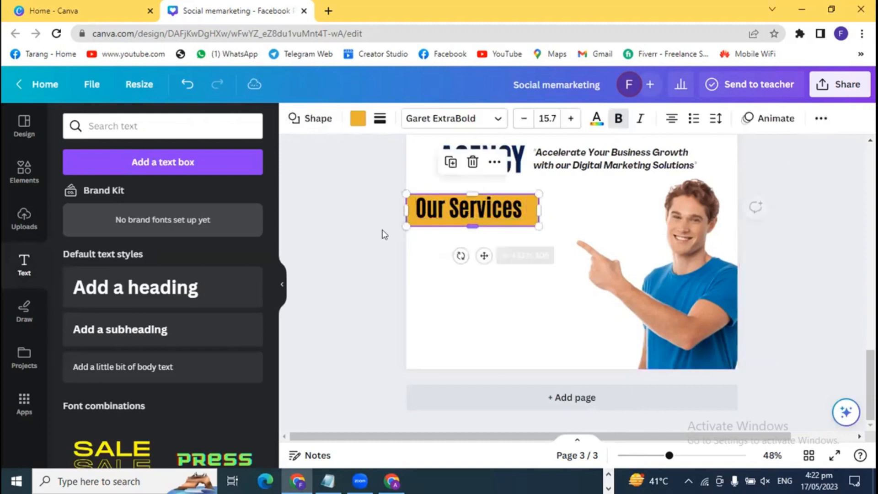
{"action": "left_click", "coordinate": [465, 216]}
- Nudge the heading down and right so it sits inside the orange bar
{"action": "left_click", "coordinate": [464, 213]}
{"action": "key", "text": "Down"}
{"action": "key", "text": "Down"}
{"action": "key", "text": "Down"}
{"action": "key", "text": "Down"}
{"action": "key", "text": "Down"}
{"action": "key", "text": "Down"}
{"action": "key", "text": "Down"}
{"action": "key", "text": "Down"}
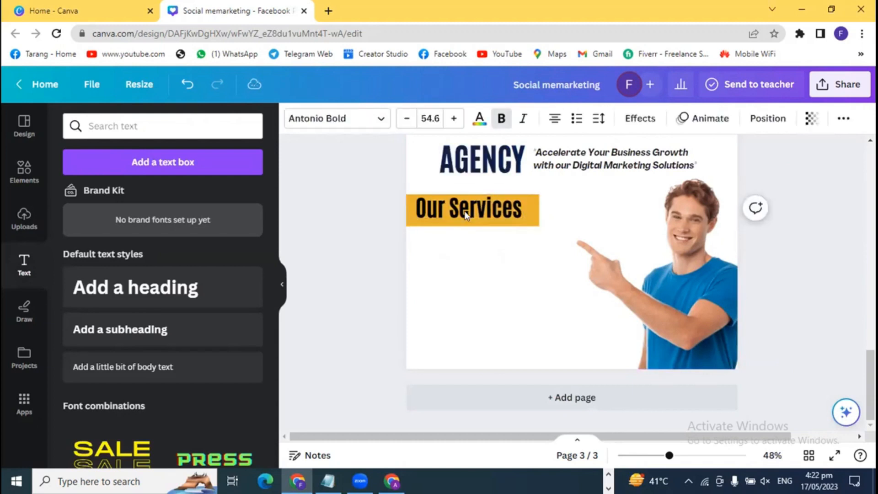
{"action": "key", "text": "Right"}
{"action": "key", "text": "Right"}
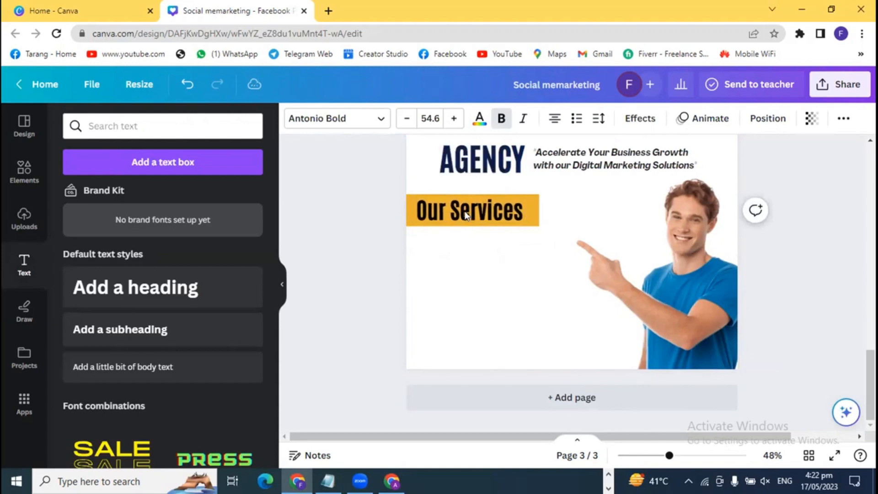
{"action": "left_click", "coordinate": [381, 222]}
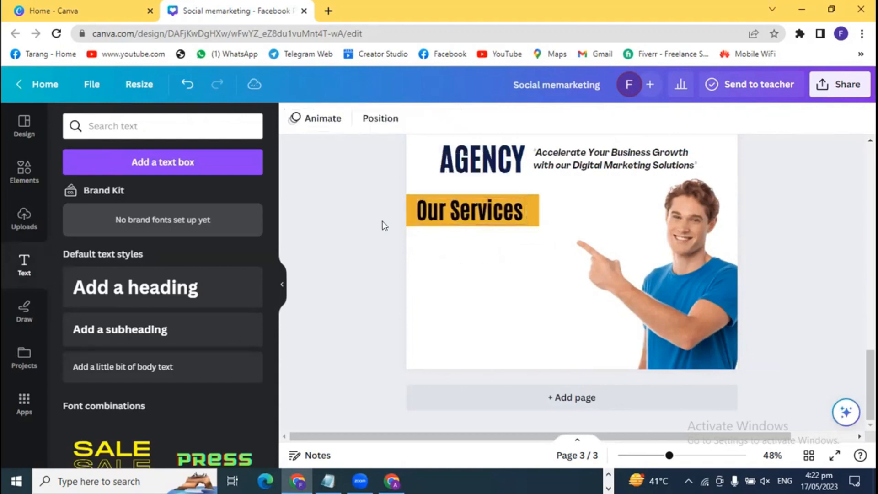
{"action": "left_click", "coordinate": [461, 206]}
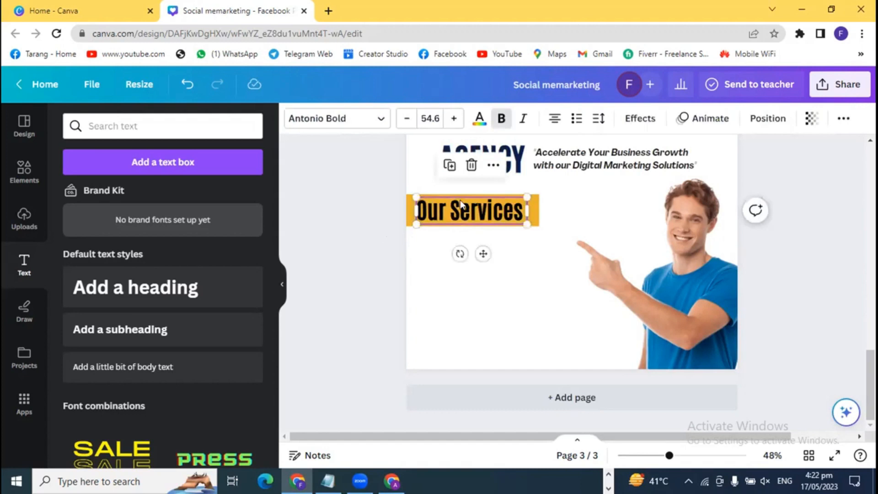
{"action": "left_click", "coordinate": [368, 274]}
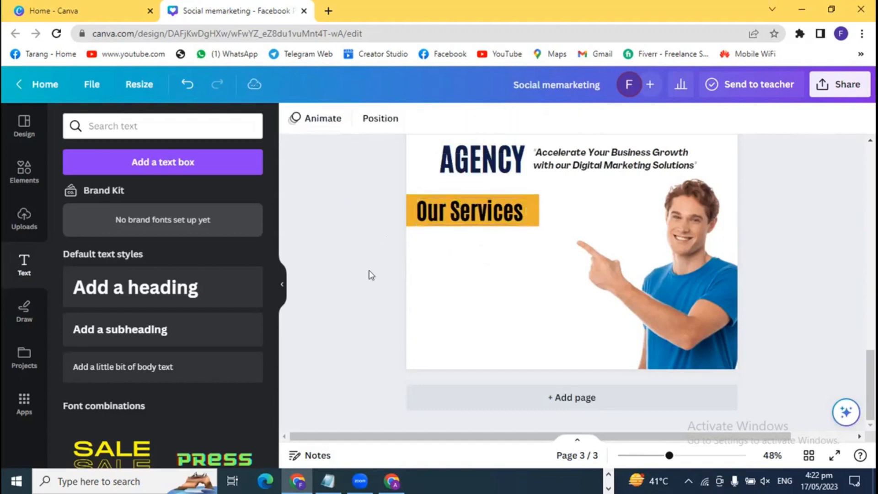
{"action": "scroll", "coordinate": [364, 285], "scroll_direction": "up", "scroll_amount": 8}
{"action": "scroll", "coordinate": [365, 291], "scroll_direction": "down", "scroll_amount": 3}
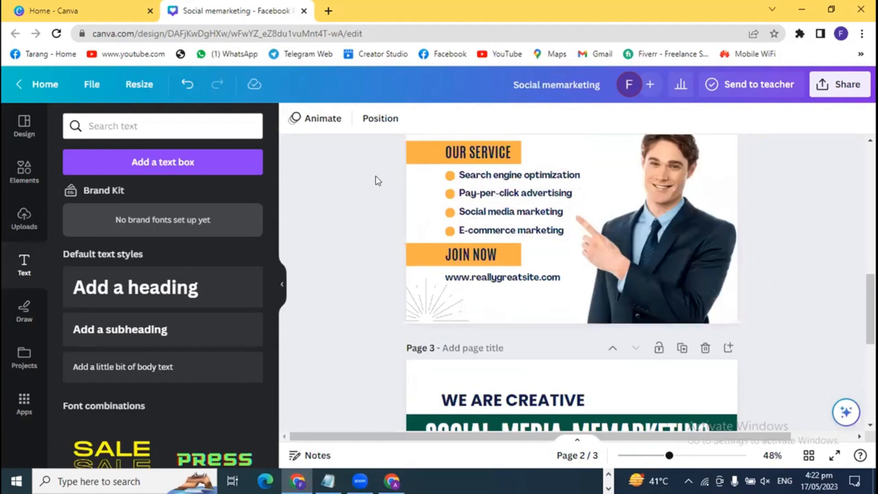
- Copy the first orange bullet dot from page 2's service list
{"action": "left_click_drag", "start_coordinate": [394, 180], "coordinate": [492, 224]}
{"action": "left_click", "coordinate": [384, 204]}
{"action": "left_click", "coordinate": [448, 175]}
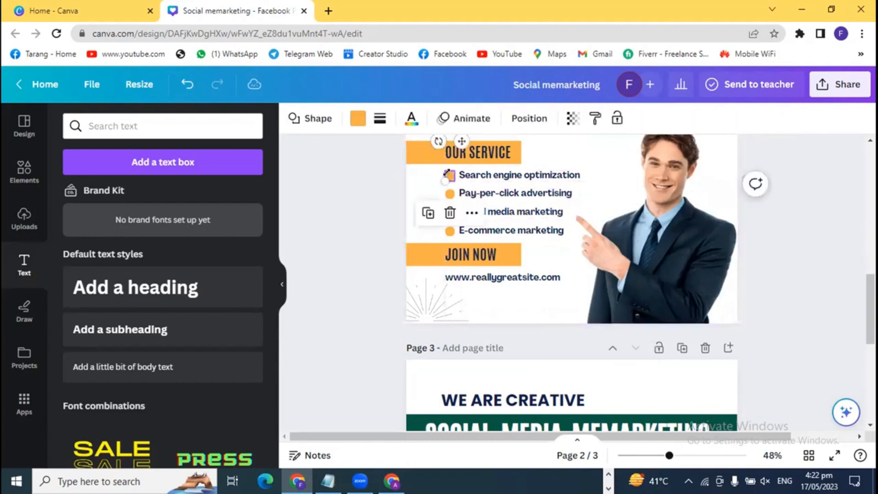
{"action": "key", "text": "c"}
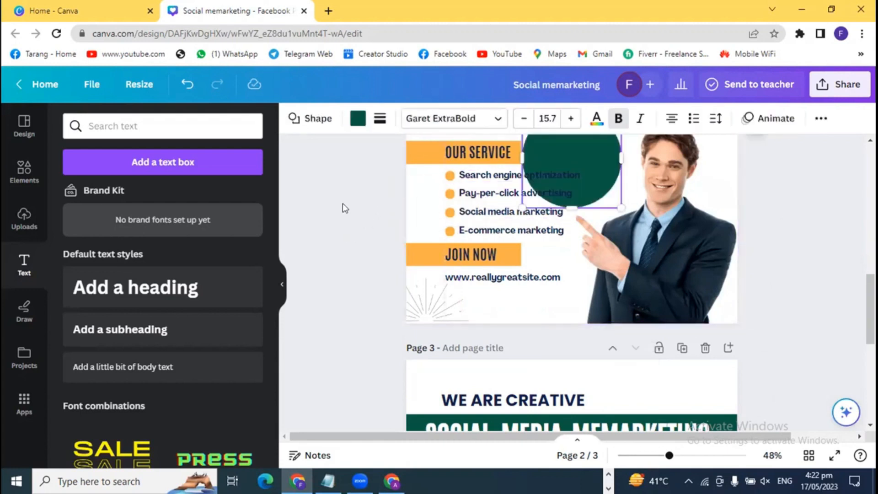
{"action": "key", "text": "ctrl+z"}
{"action": "left_click", "coordinate": [449, 176]}
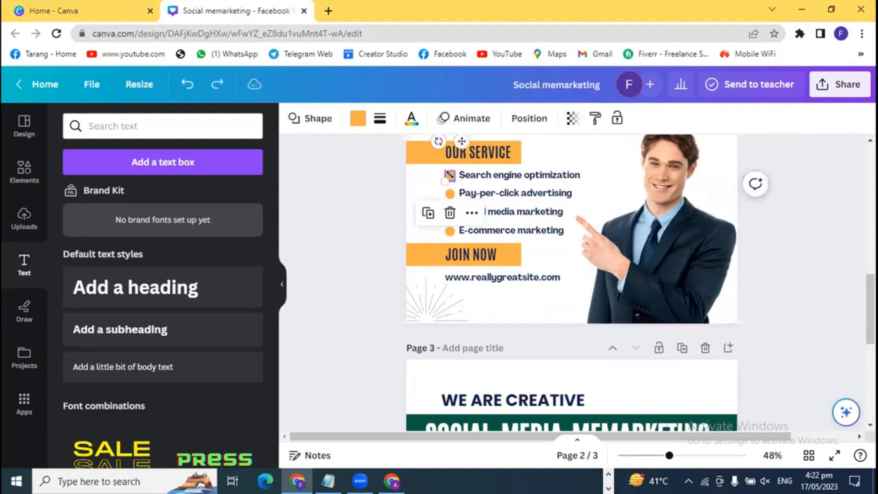
{"action": "left_click", "coordinate": [368, 220]}
- Paste the bullet onto page 3 and place it below Our Services on the left
{"action": "scroll", "coordinate": [370, 238], "scroll_direction": "down", "scroll_amount": 7}
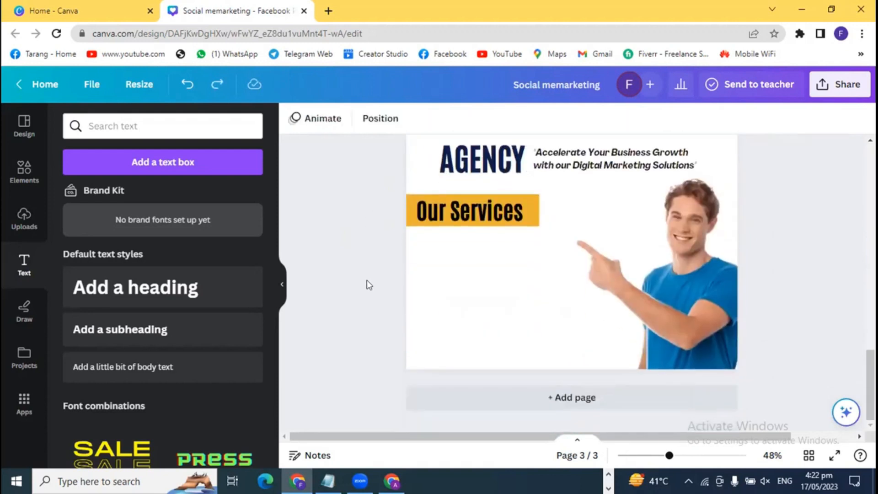
{"action": "key", "text": "ctrl+v"}
{"action": "left_click", "coordinate": [418, 232]}
{"action": "left_click", "coordinate": [449, 224]}
{"action": "left_click_drag", "start_coordinate": [448, 222], "coordinate": [421, 257]}
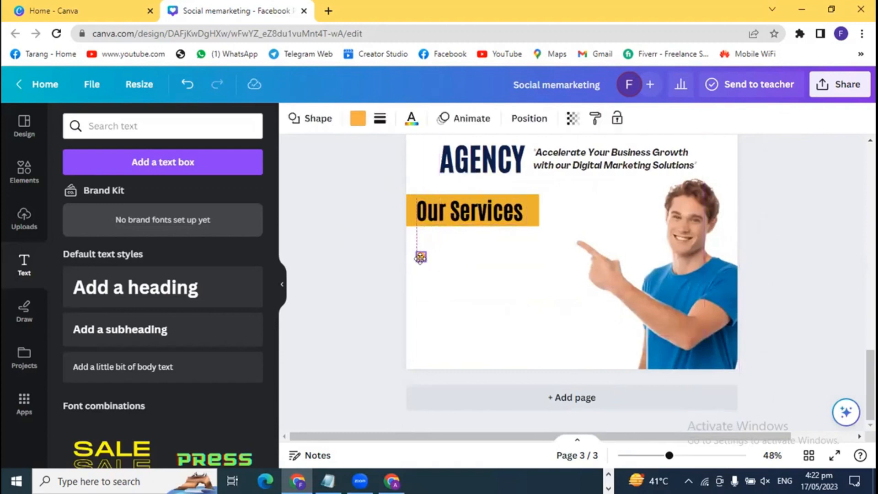
- Add an 'Add a subheading' text line at size 33.6 beside the orange bullet
{"action": "left_click", "coordinate": [364, 269]}
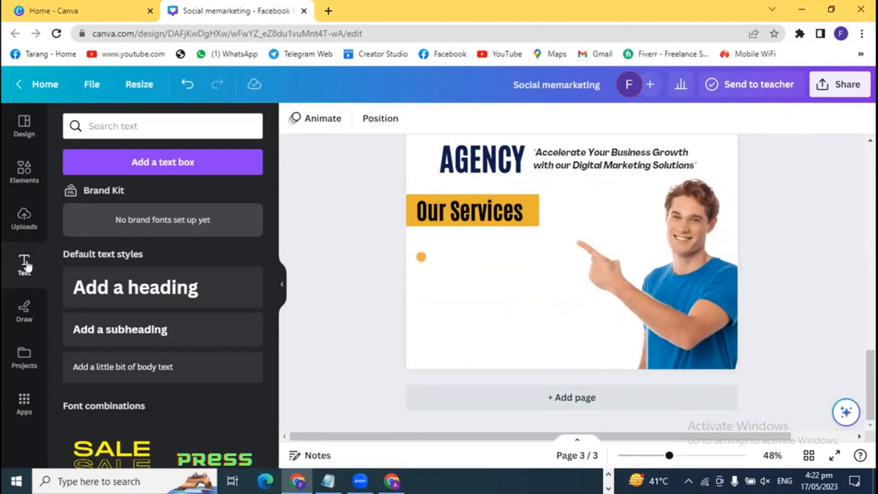
{"action": "left_click", "coordinate": [108, 327]}
{"action": "left_click", "coordinate": [307, 277]}
{"action": "left_click_drag", "start_coordinate": [549, 251], "coordinate": [498, 257]}
{"action": "left_click_drag", "start_coordinate": [597, 246], "coordinate": [562, 252]}
{"action": "left_click_drag", "start_coordinate": [488, 263], "coordinate": [477, 255]}
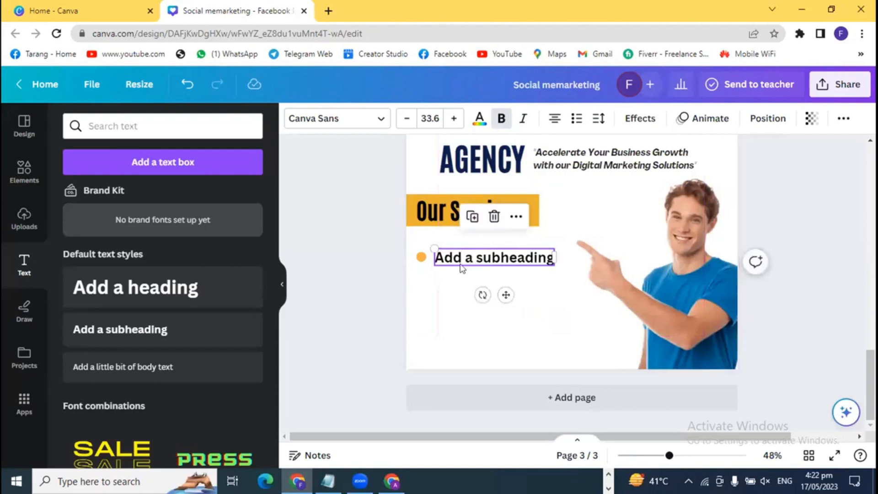
- Select the subheading, then switch to the KN Advertising Agency Facebook page
{"action": "double_click", "coordinate": [490, 257]}
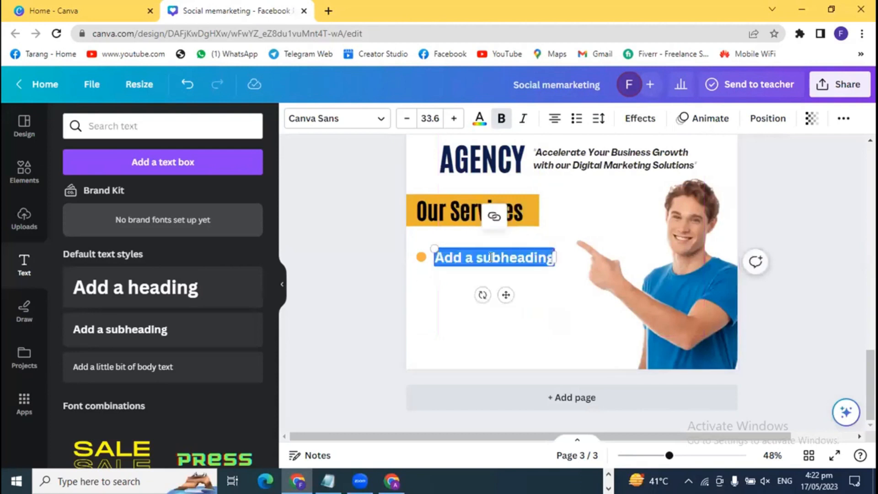
{"action": "left_click", "coordinate": [314, 314]}
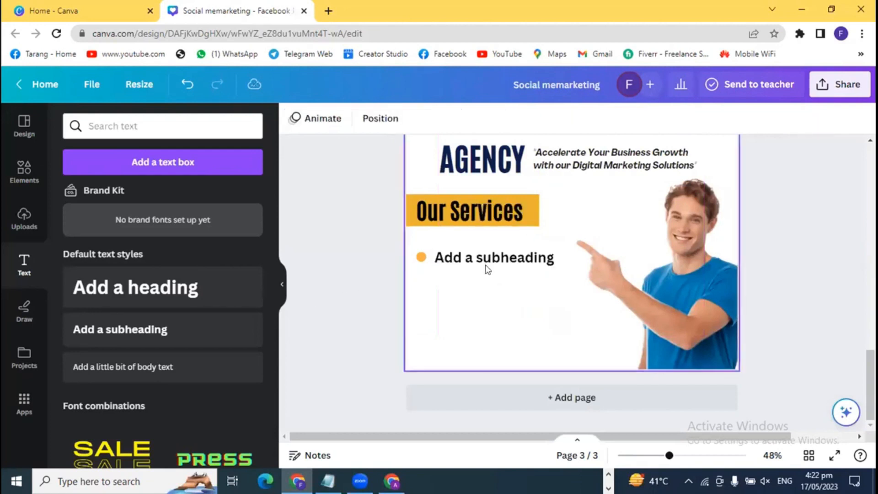
{"action": "left_click", "coordinate": [493, 260]}
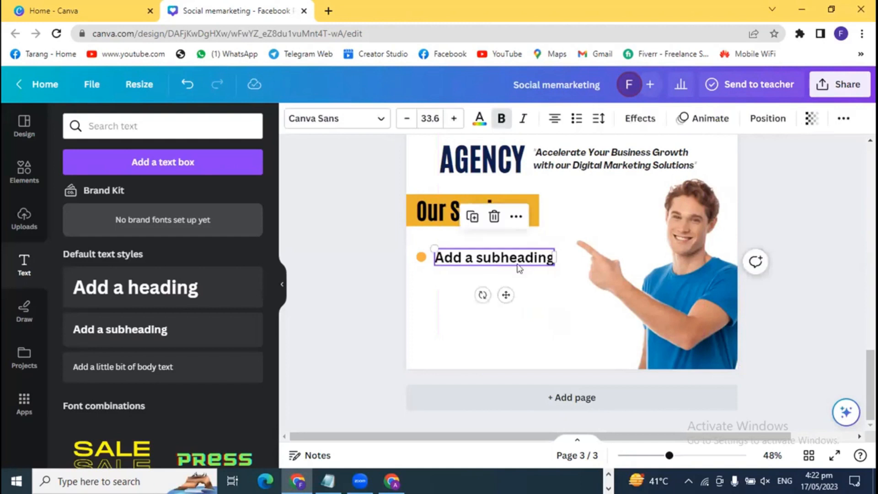
{"action": "left_click", "coordinate": [392, 480]}
{"action": "key", "text": "ctrl+shift+Tab"}
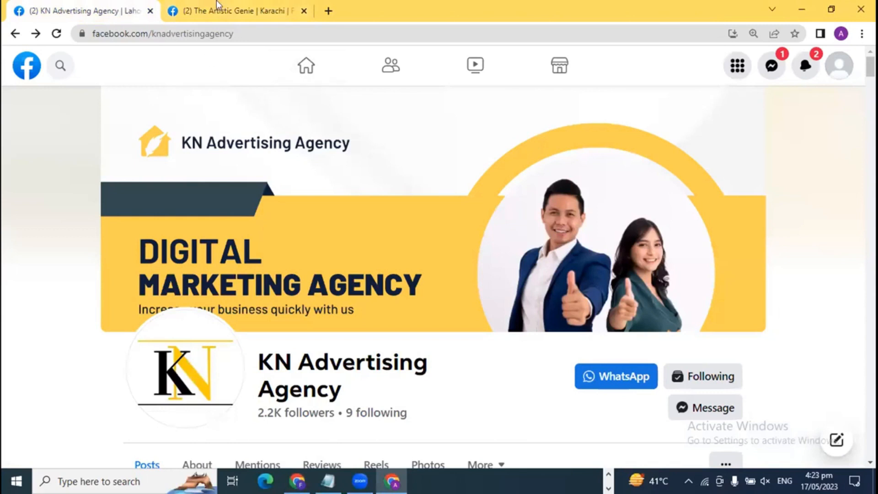
- Switch to The Artistic Genie Facebook tab, then return to the Canva subheading
{"action": "key", "text": "ctrl+Tab"}
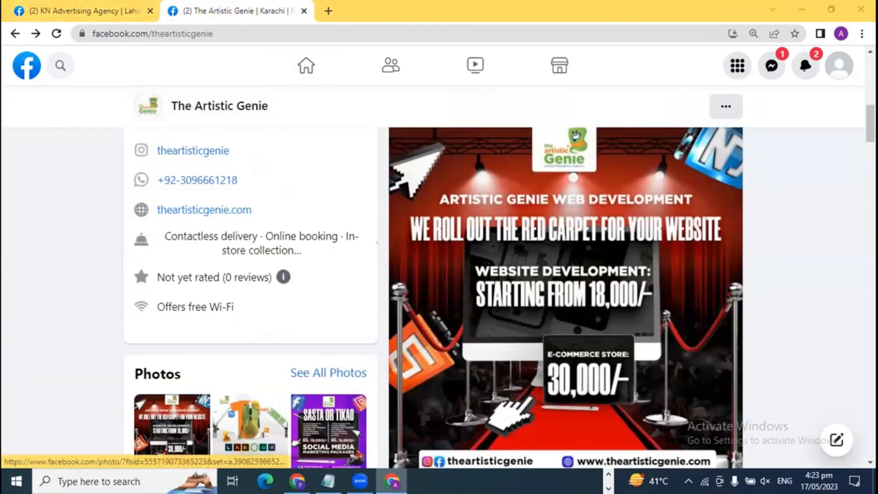
{"action": "left_click", "coordinate": [407, 470]}
{"action": "left_click", "coordinate": [470, 256]}
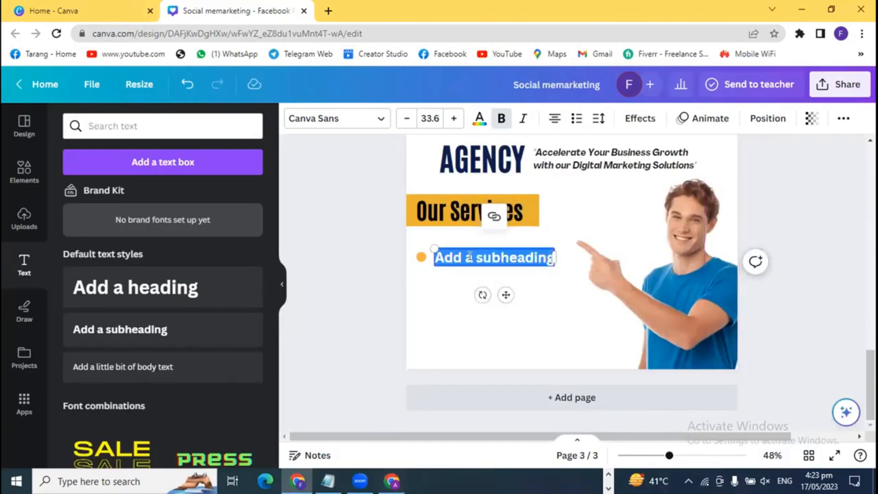
- Replace the placeholder with 'Facebook Marketing', then bring up the other Chrome window
{"action": "type", "text": "Fac"}
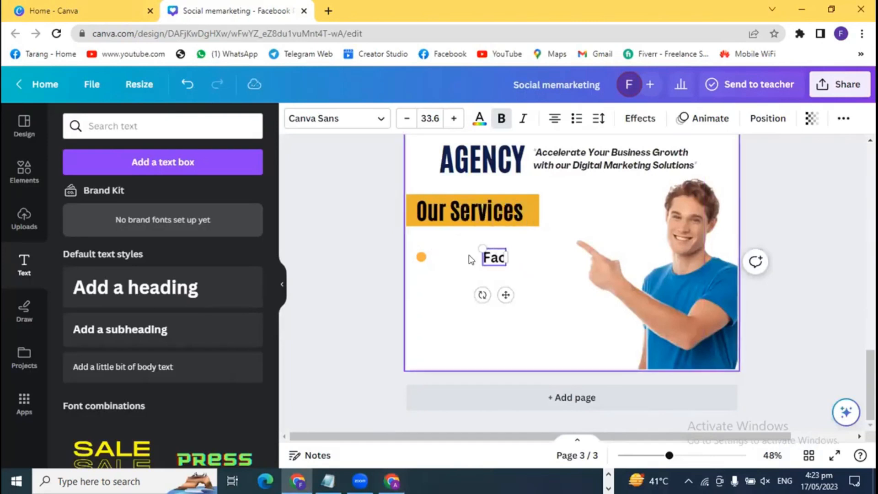
{"action": "type", "text": "ebook M"}
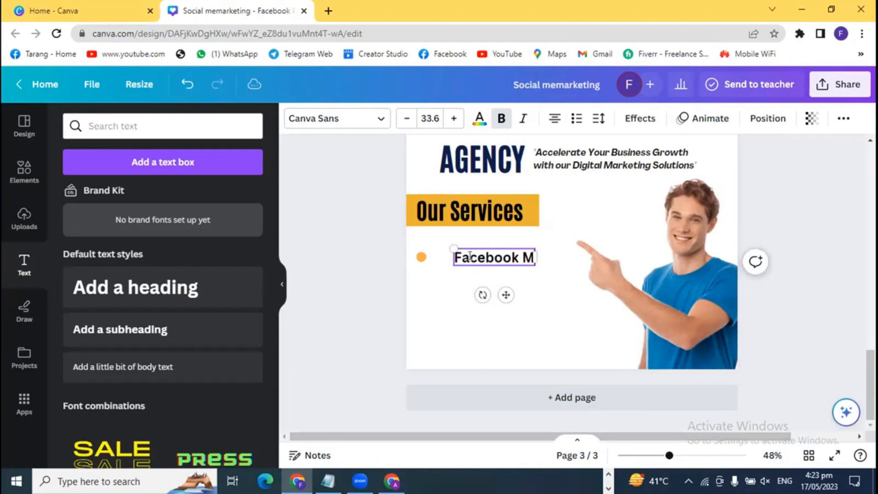
{"action": "type", "text": "arketing"}
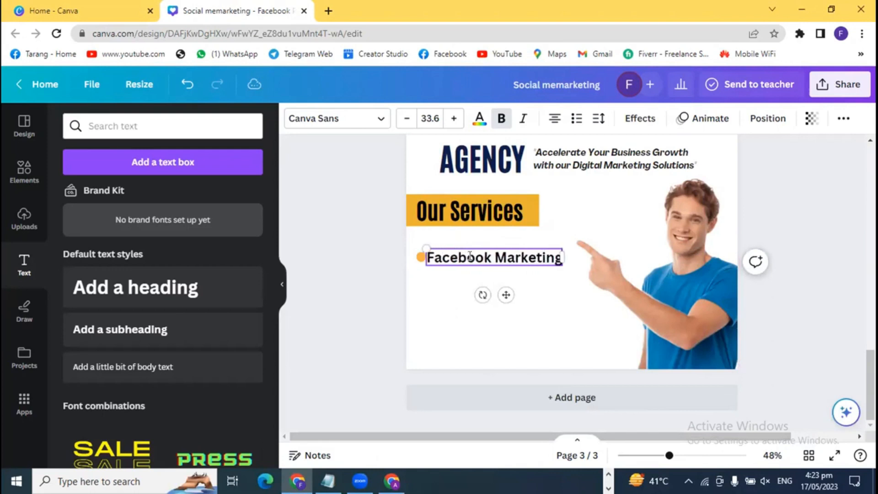
{"action": "left_click", "coordinate": [374, 295]}
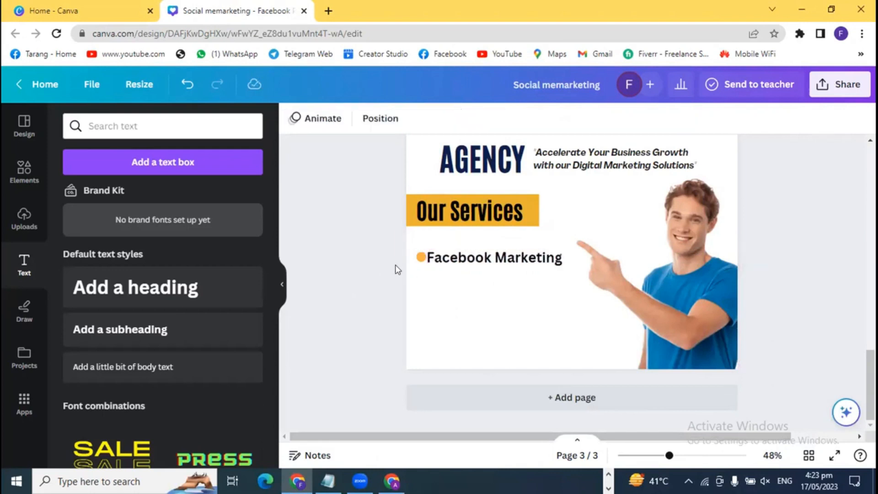
{"action": "left_click", "coordinate": [420, 258]}
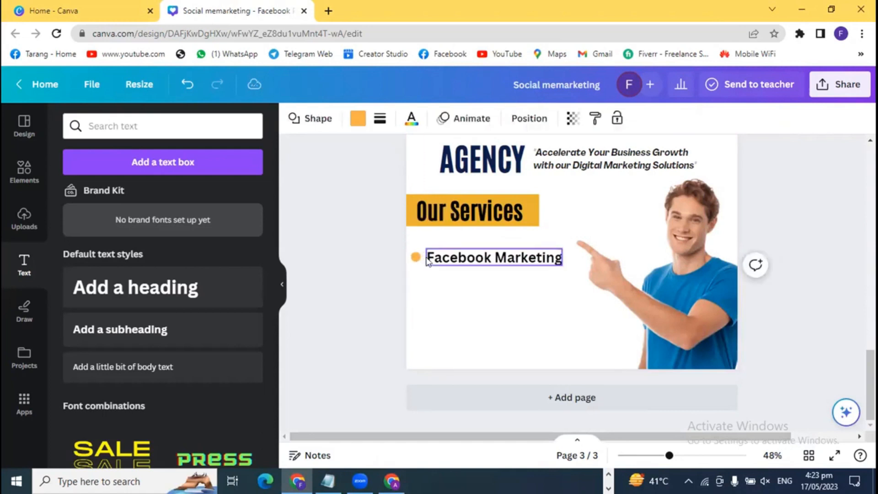
{"action": "left_click", "coordinate": [386, 273]}
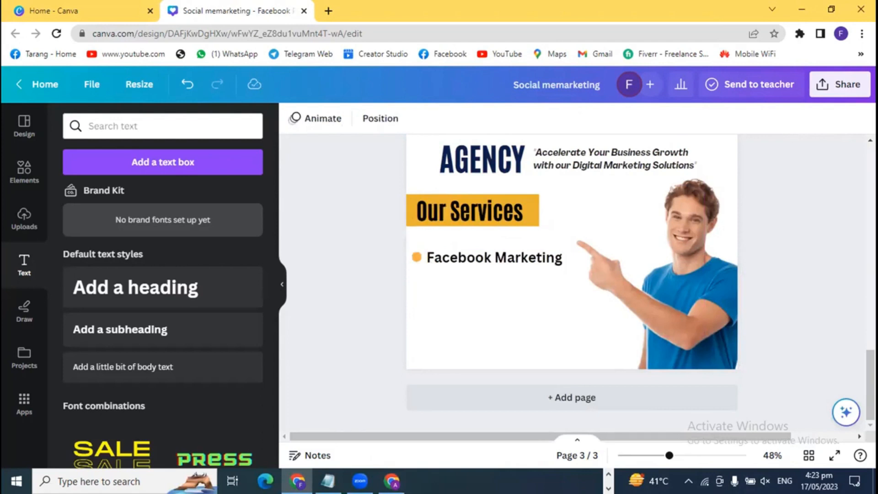
{"action": "left_click", "coordinate": [609, 474]}
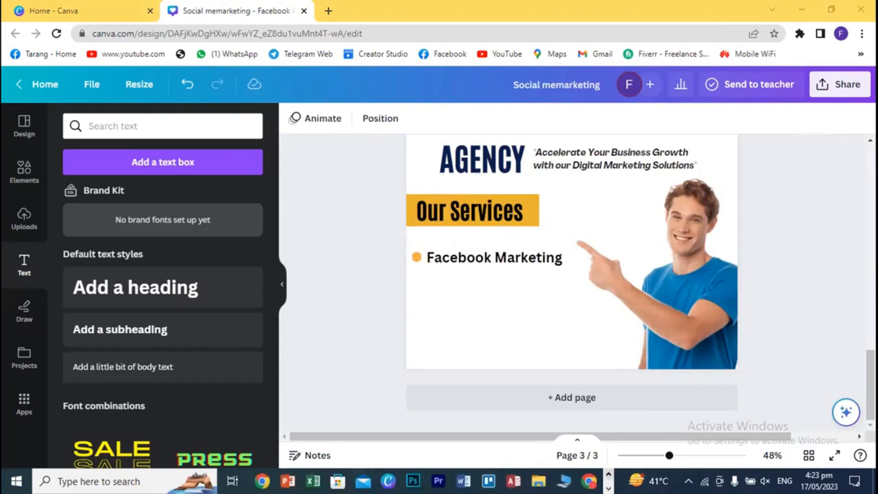
{"action": "left_click", "coordinate": [589, 480]}
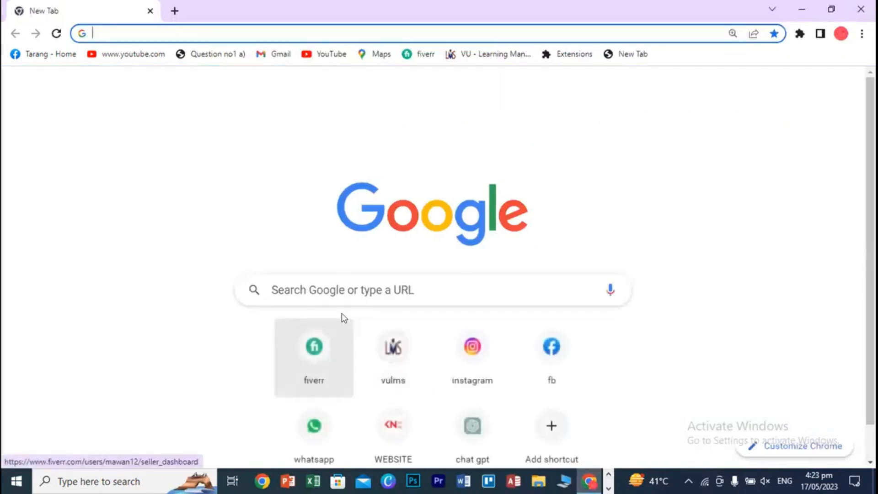
- Ask ChatGPT 'social media marketing 5 services' and stop the long answer
{"action": "left_click", "coordinate": [478, 430]}
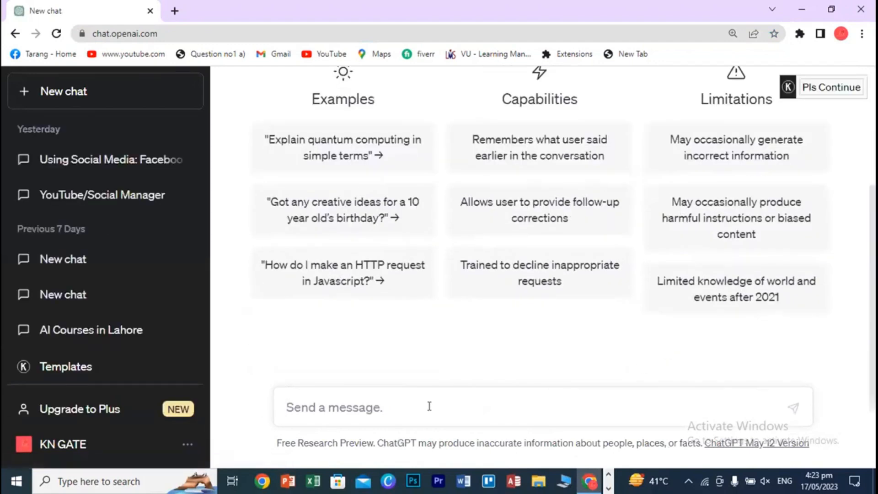
{"action": "type", "text": "so"}
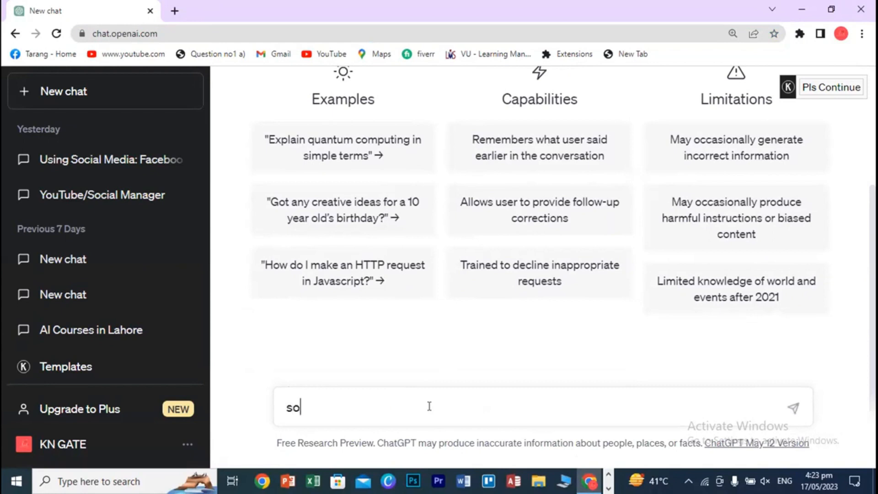
{"action": "type", "text": "cial media marketing"}
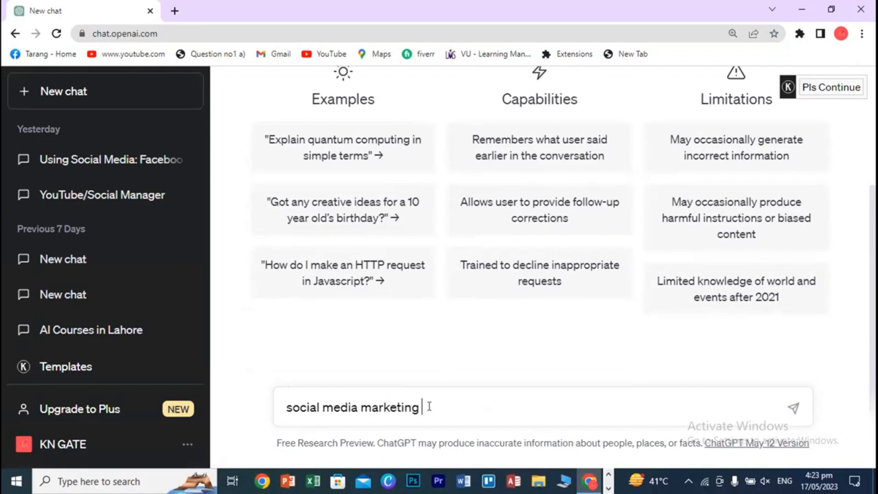
{"action": "type", "text": " 5 services"}
{"action": "key", "text": "Return"}
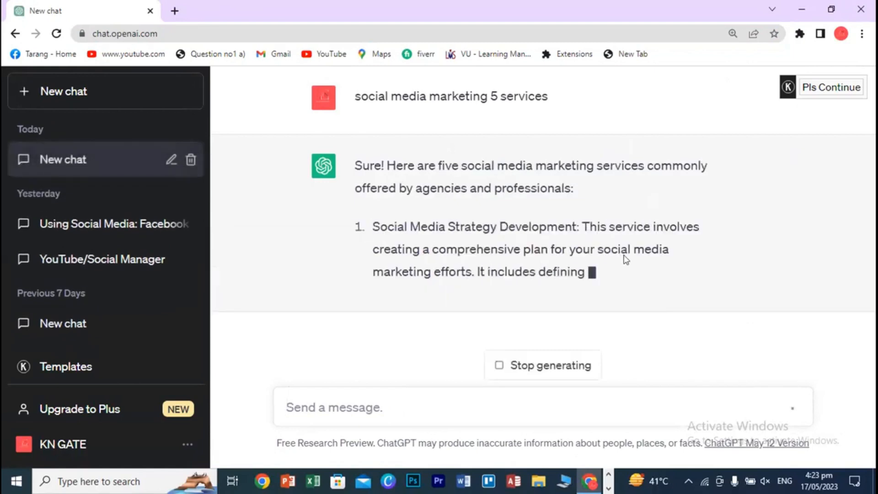
{"action": "left_click", "coordinate": [585, 371]}
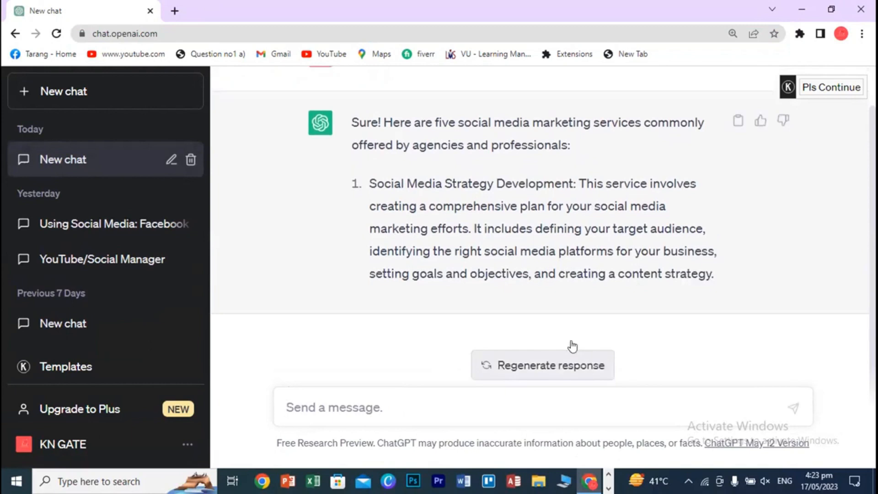
- Resend the prompt with 'only headings' appended, then return to Canva
{"action": "scroll", "coordinate": [559, 225], "scroll_direction": "up", "scroll_amount": 1}
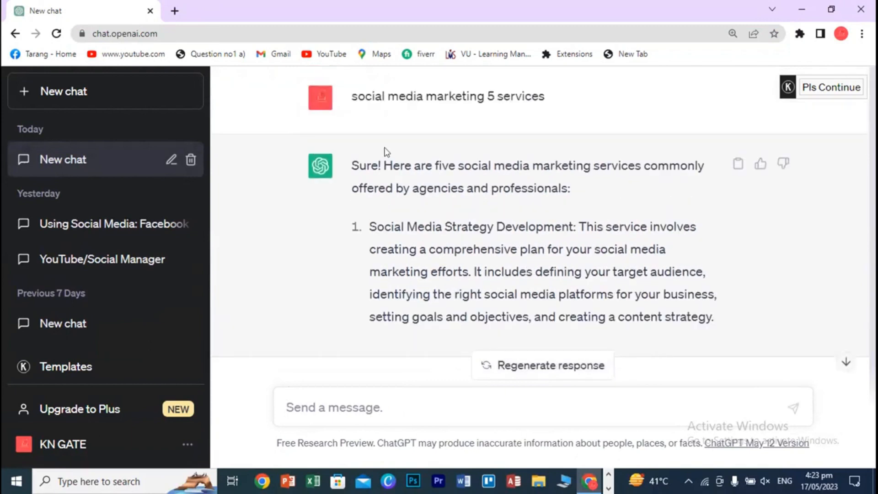
{"action": "triple_click", "coordinate": [379, 96]}
{"action": "key", "text": "ctrl+c"}
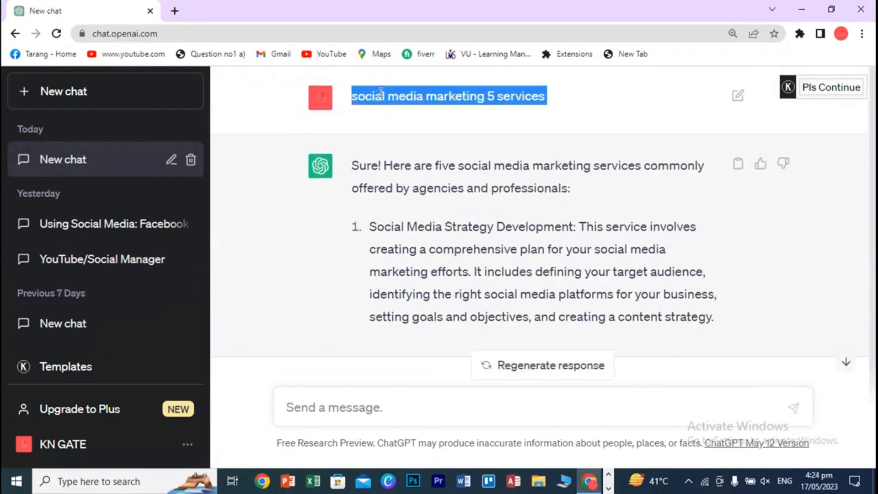
{"action": "left_click", "coordinate": [368, 405]}
{"action": "key", "text": "ctrl+v"}
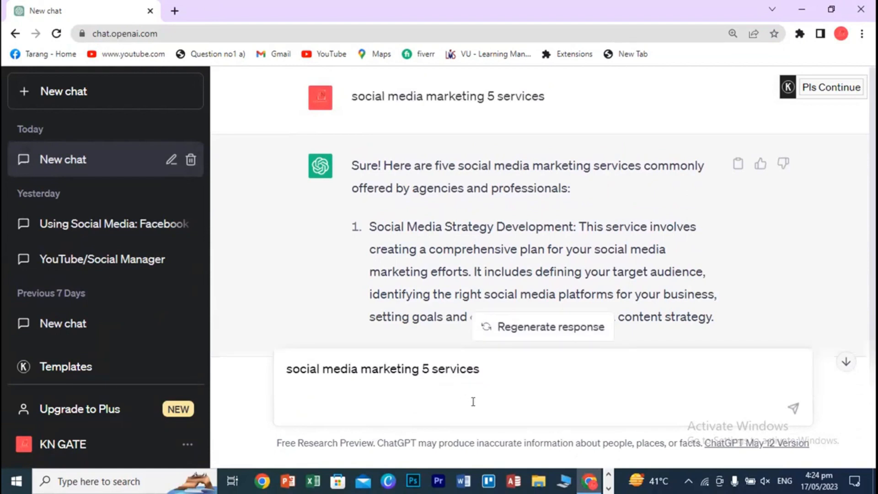
{"action": "key", "text": "BackSpace"}
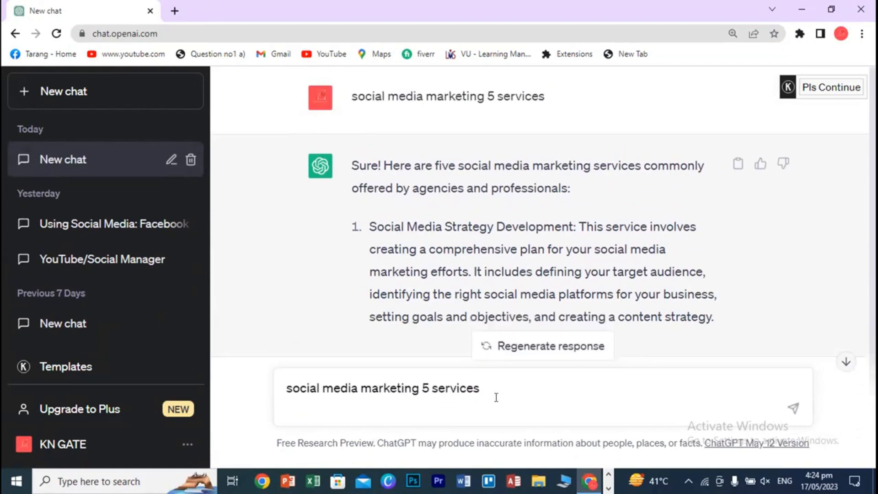
{"action": "key", "text": "BackSpace"}
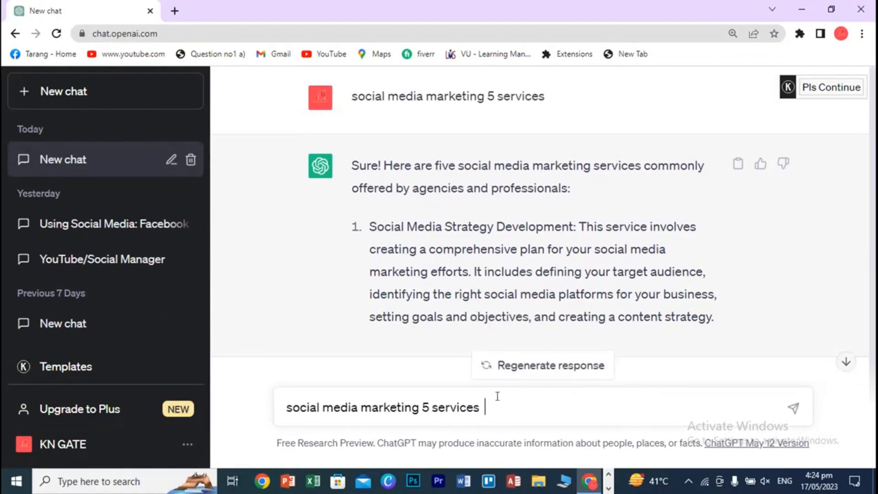
{"action": "type", "text": "only headings"}
{"action": "key", "text": "Return"}
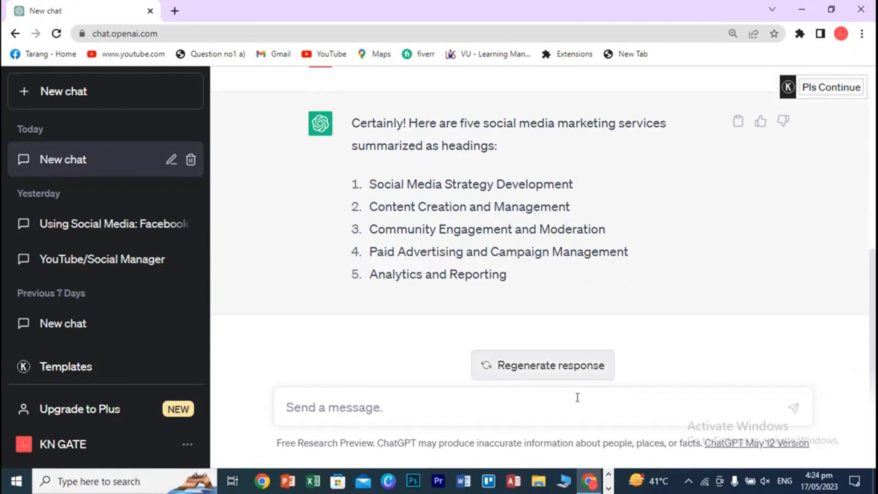
{"action": "left_click", "coordinate": [608, 488]}
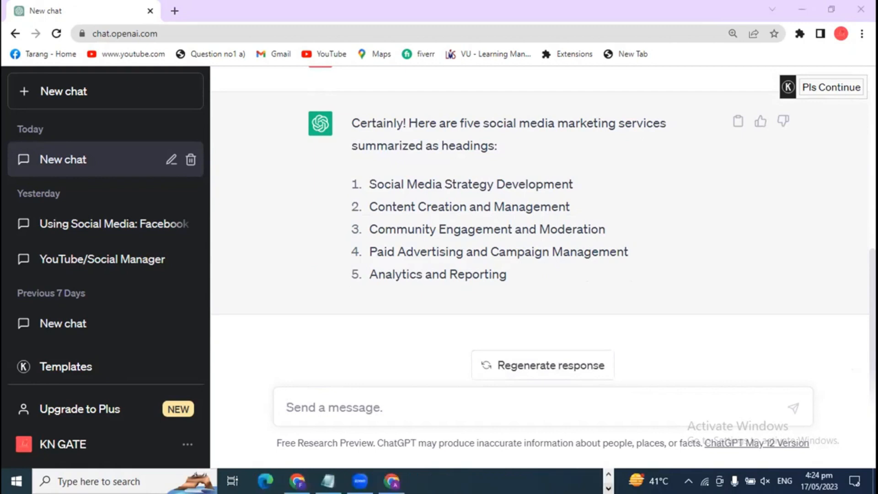
{"action": "left_click", "coordinate": [297, 481]}
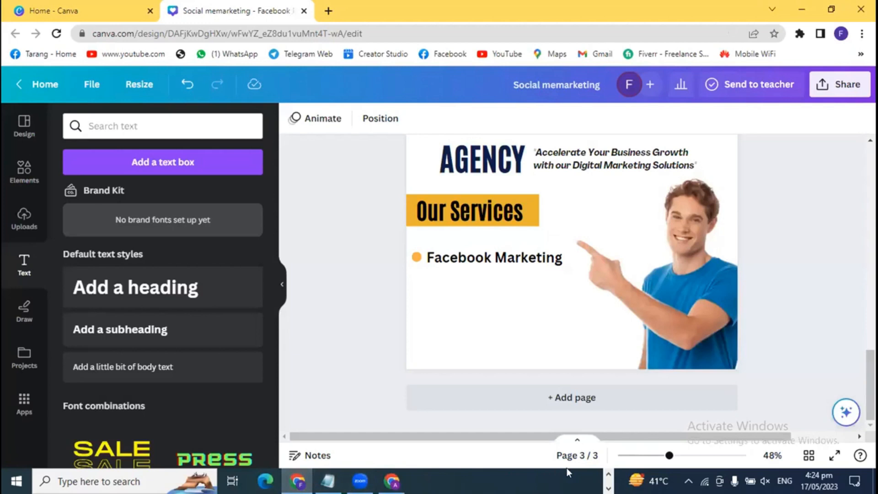
- Select the 'Content Creation and Management' heading in ChatGPT's reply
{"action": "left_click", "coordinate": [608, 474]}
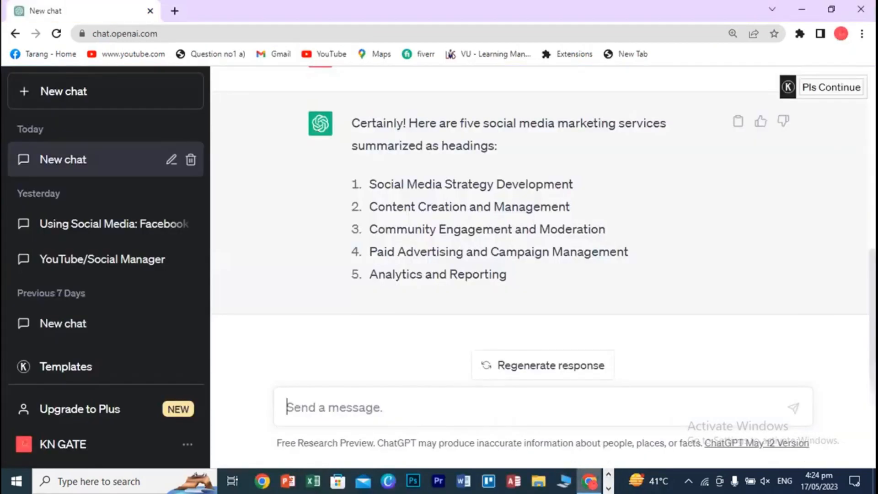
{"action": "left_click", "coordinate": [589, 481]}
{"action": "left_click_drag", "start_coordinate": [369, 182], "coordinate": [424, 179]}
{"action": "left_click", "coordinate": [424, 179]}
{"action": "left_click_drag", "start_coordinate": [368, 206], "coordinate": [571, 206]}
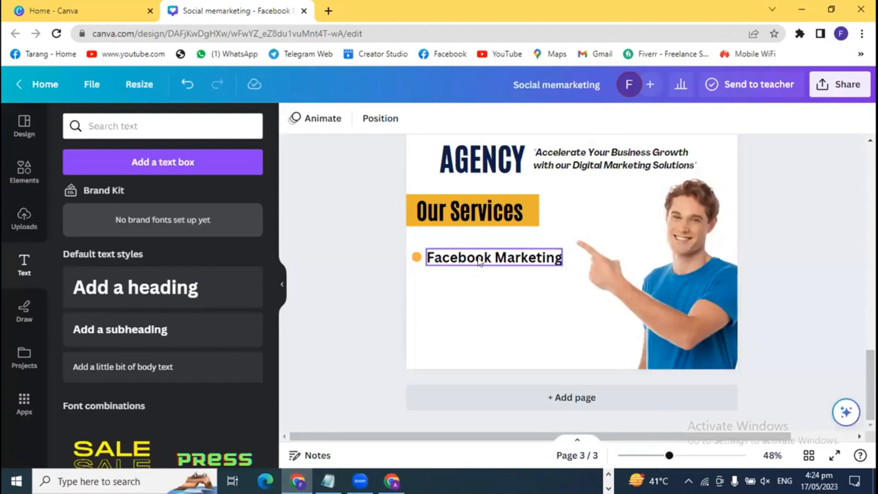
- Replace 'Facebook Marketing' with the pasted heading, trimmed to 'Content Creation'
{"action": "left_click", "coordinate": [479, 260]}
{"action": "double_click", "coordinate": [478, 260]}
{"action": "type", "text": "1. Content Creation and Management"}
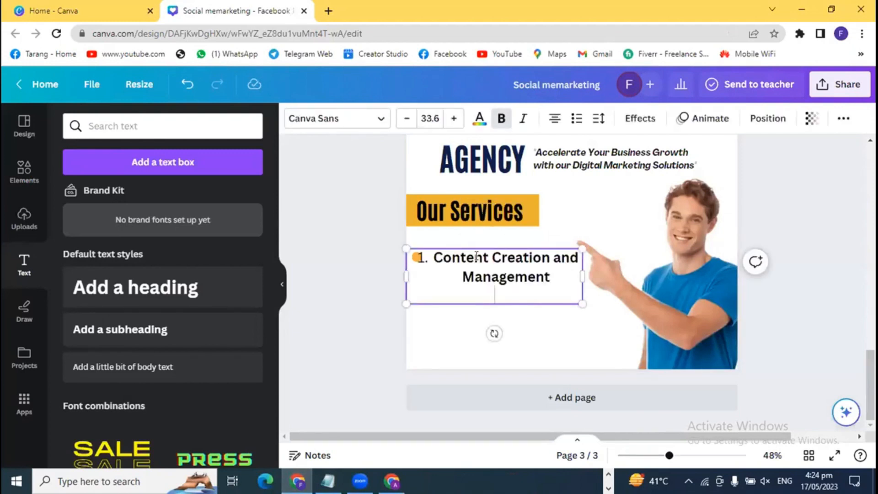
{"action": "key", "text": "BackSpace"}
{"action": "key", "text": "BackSpace"}
{"action": "key", "text": "BackSpace"}
{"action": "key", "text": "BackSpace"}
{"action": "key", "text": "BackSpace"}
{"action": "key", "text": "BackSpace"}
{"action": "key", "text": "BackSpace"}
{"action": "key", "text": "BackSpace"}
{"action": "key", "text": "BackSpace"}
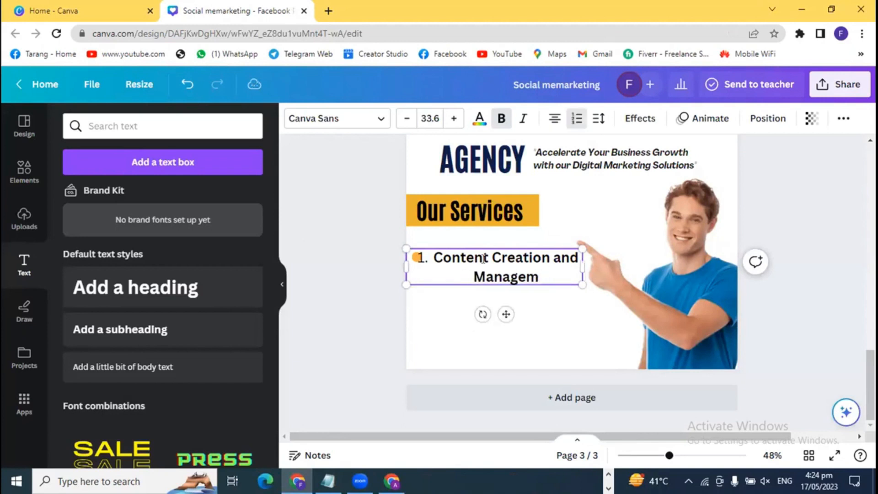
{"action": "key", "text": "BackSpace"}
{"action": "key", "text": "BackSpace"}
{"action": "key", "text": "BackSpace"}
{"action": "key", "text": "BackSpace"}
{"action": "key", "text": "BackSpace"}
{"action": "key", "text": "BackSpace"}
{"action": "key", "text": "BackSpace"}
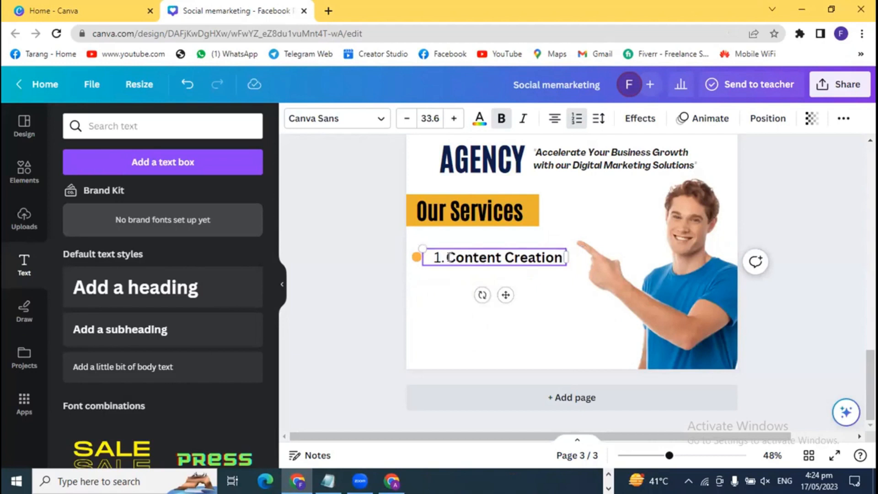
{"action": "key", "text": "BackSpace"}
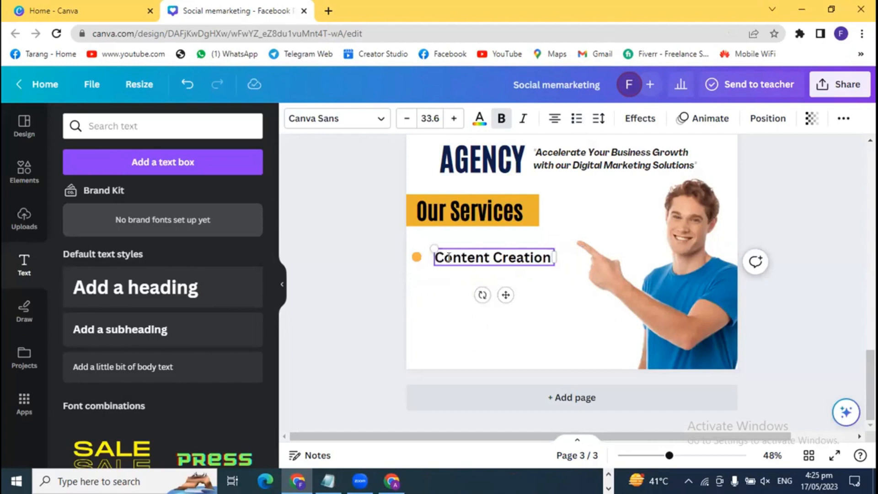
- Try adding a second line in the Content Creation box, then undo it
{"action": "left_click", "coordinate": [344, 284]}
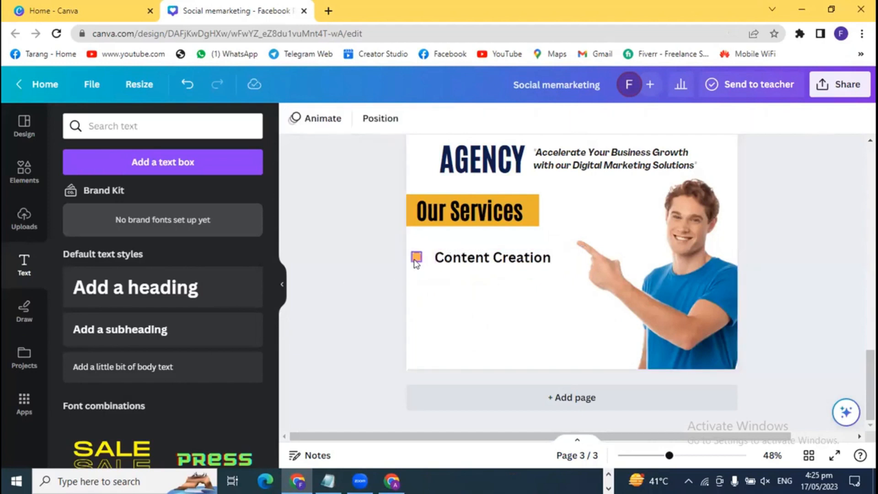
{"action": "left_click", "coordinate": [529, 257]}
{"action": "left_click", "coordinate": [529, 258]}
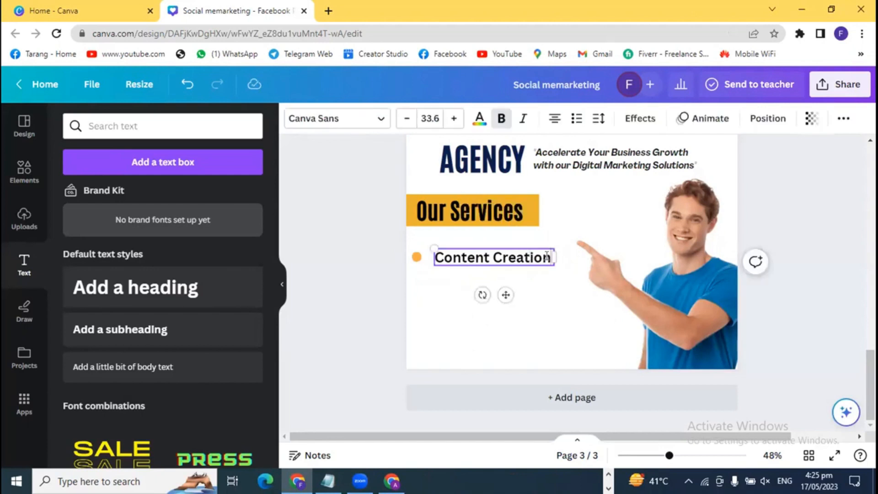
{"action": "key", "text": "Return"}
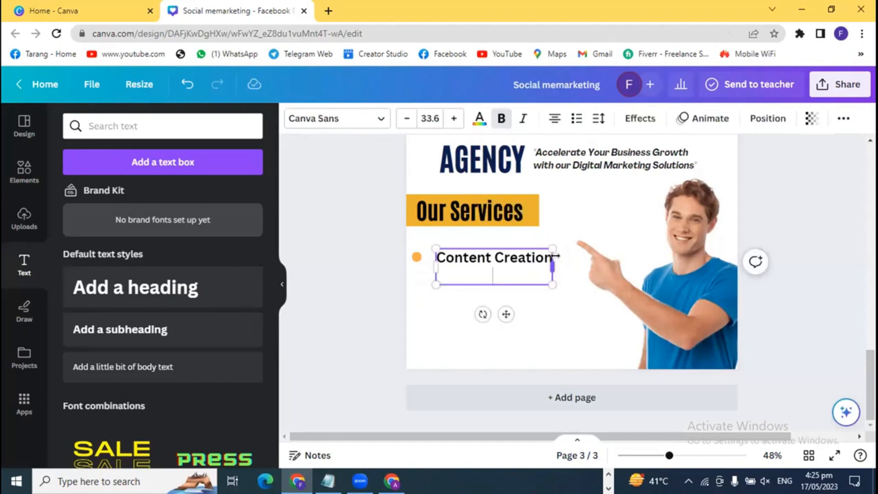
{"action": "key", "text": "BackSpace"}
{"action": "key", "text": "Return"}
{"action": "key", "text": "ctrl+z"}
- Reposition the Content Creation box and delete the duplicate copy
{"action": "left_click", "coordinate": [368, 288]}
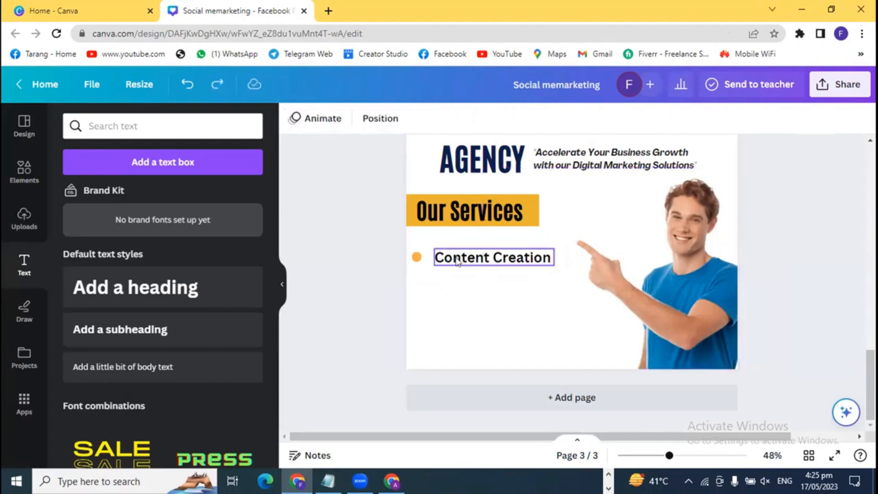
{"action": "left_click", "coordinate": [457, 258]}
{"action": "left_click", "coordinate": [361, 284]}
{"action": "left_click_drag", "start_coordinate": [476, 260], "coordinate": [481, 287]}
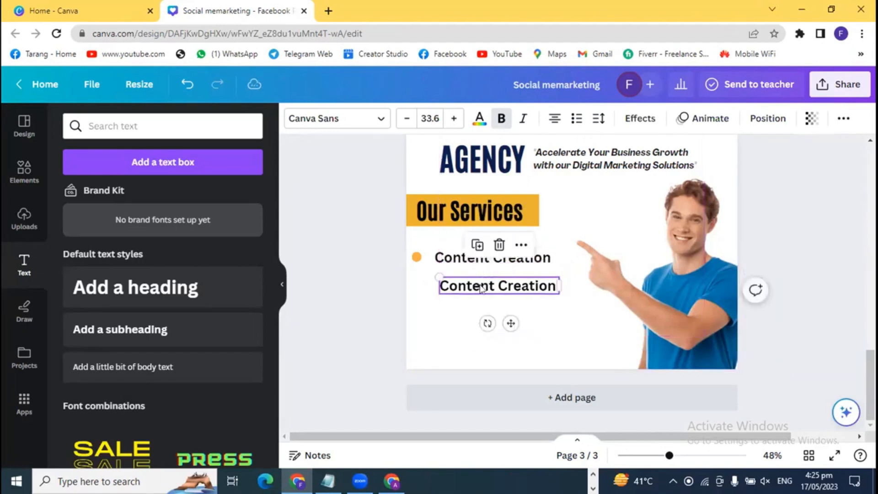
{"action": "key", "text": "Delete"}
- Duplicate the bullet and Content Creation line, then bring up the ChatGPT window
{"action": "left_click_drag", "start_coordinate": [382, 260], "coordinate": [461, 293]}
{"action": "key", "text": "ctrl+d"}
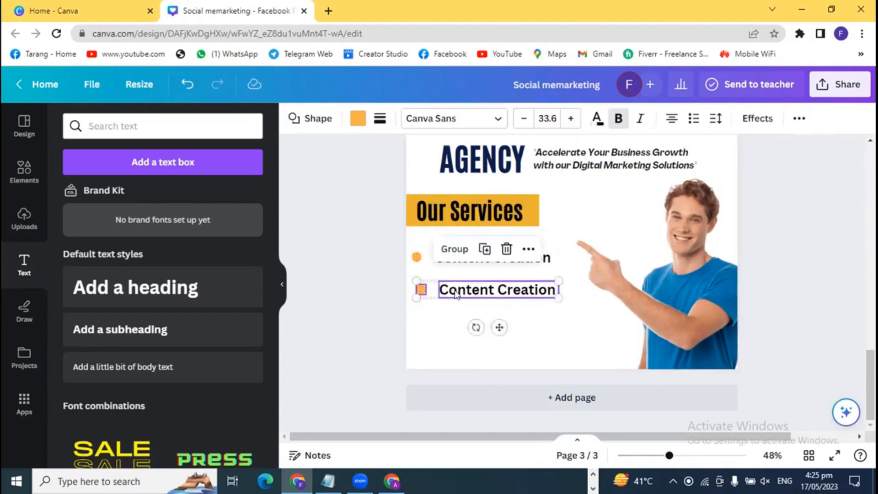
{"action": "left_click", "coordinate": [361, 286]}
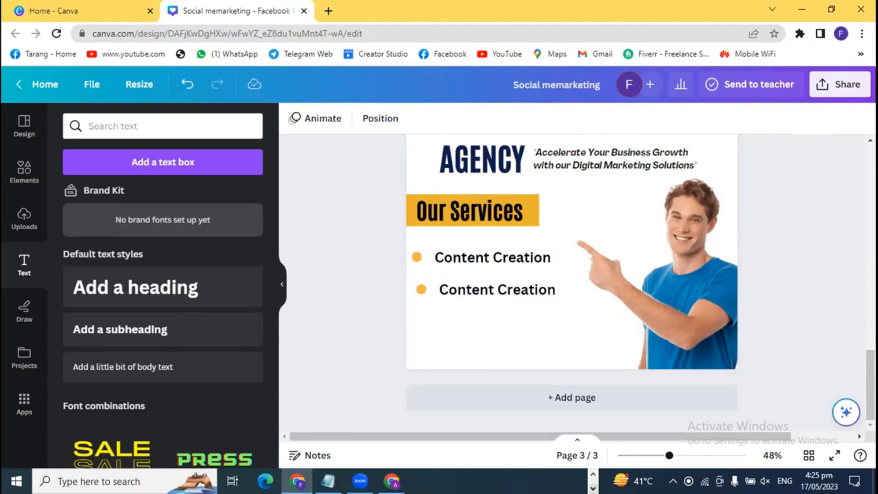
{"action": "left_click", "coordinate": [593, 488]}
{"action": "left_click", "coordinate": [593, 489]}
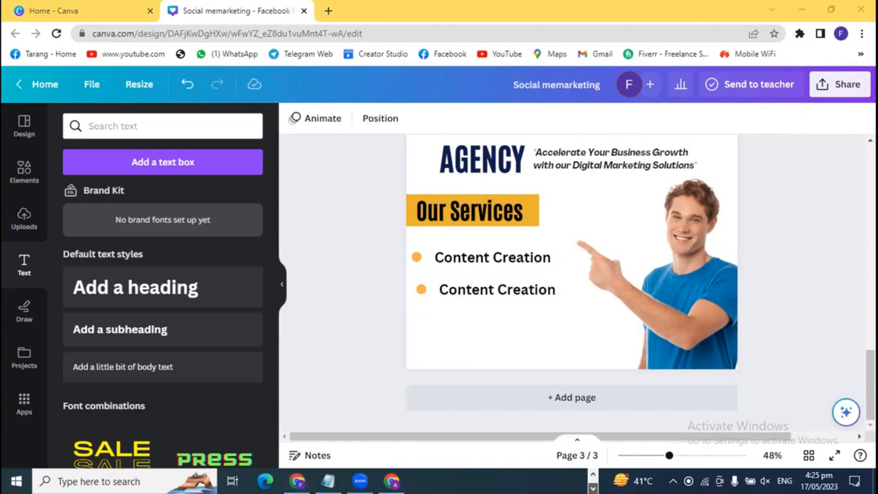
{"action": "left_click", "coordinate": [575, 481]}
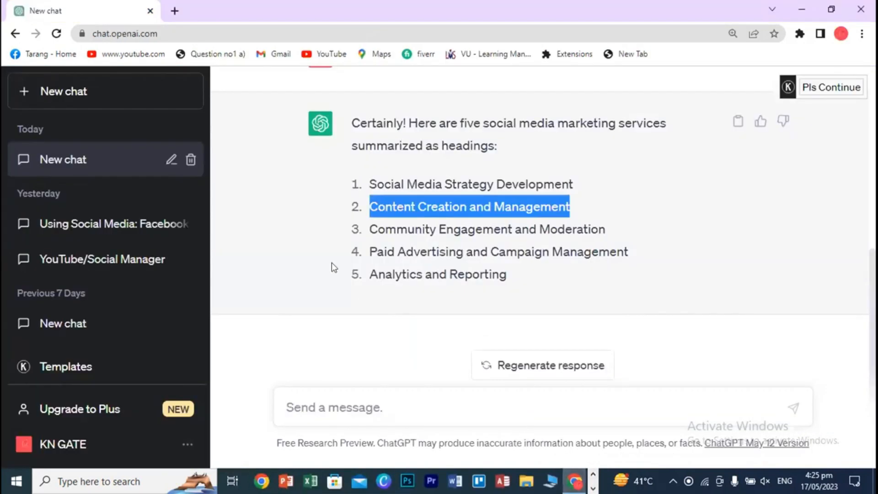
- Copy 'Community Engagement' from ChatGPT's third heading and return to Canva
{"action": "left_click", "coordinate": [430, 228]}
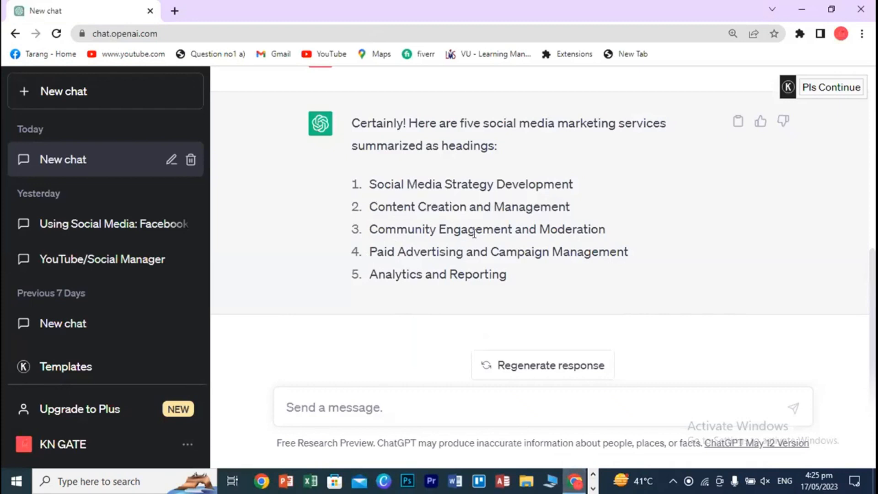
{"action": "left_click_drag", "start_coordinate": [371, 225], "coordinate": [511, 226]}
{"action": "key", "text": "ctrl+c"}
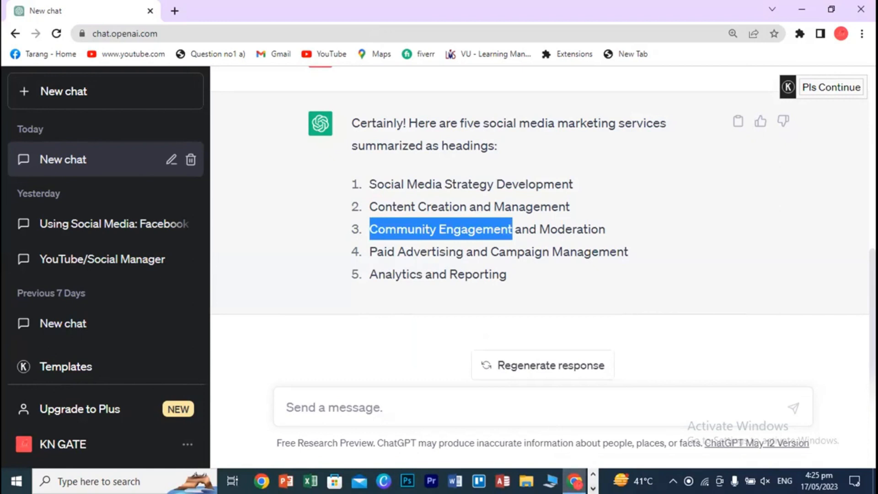
{"action": "left_click", "coordinate": [593, 488]}
{"action": "left_click", "coordinate": [392, 480]}
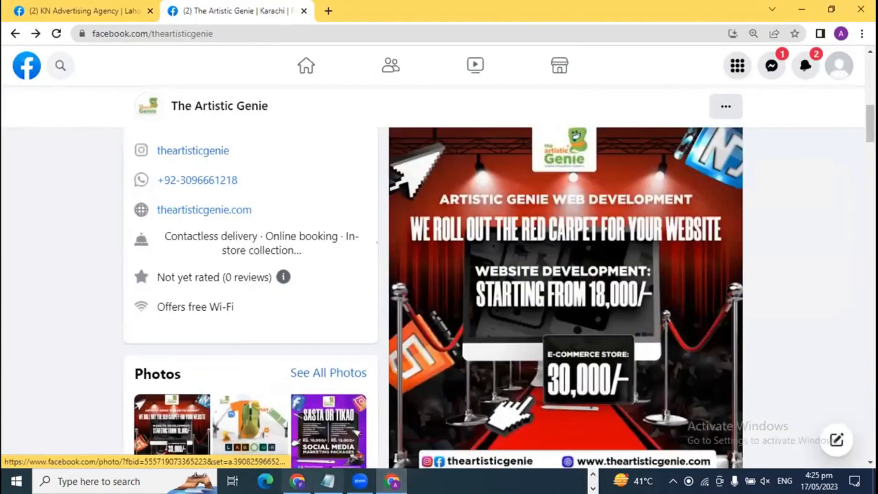
{"action": "left_click", "coordinate": [297, 480]}
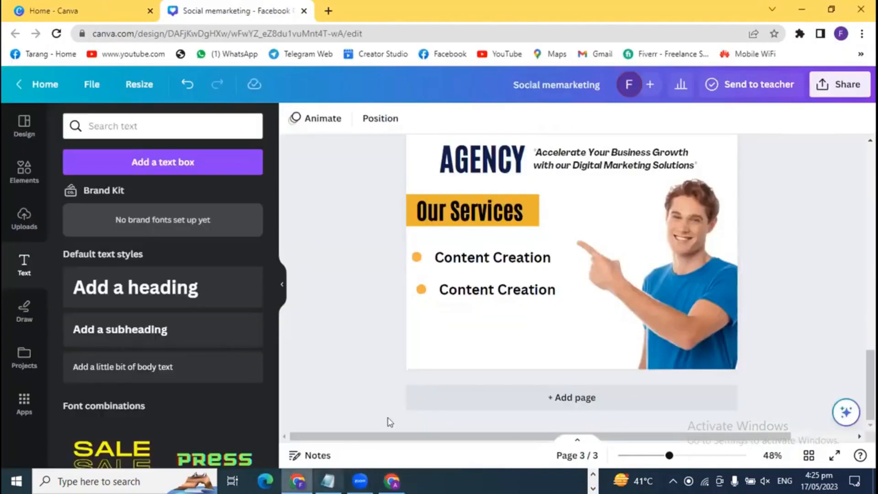
- Paste 'Community Engagement' over the second line and align it with its bullet
{"action": "left_click", "coordinate": [457, 295]}
{"action": "double_click", "coordinate": [471, 289]}
{"action": "key", "text": "ctrl+v"}
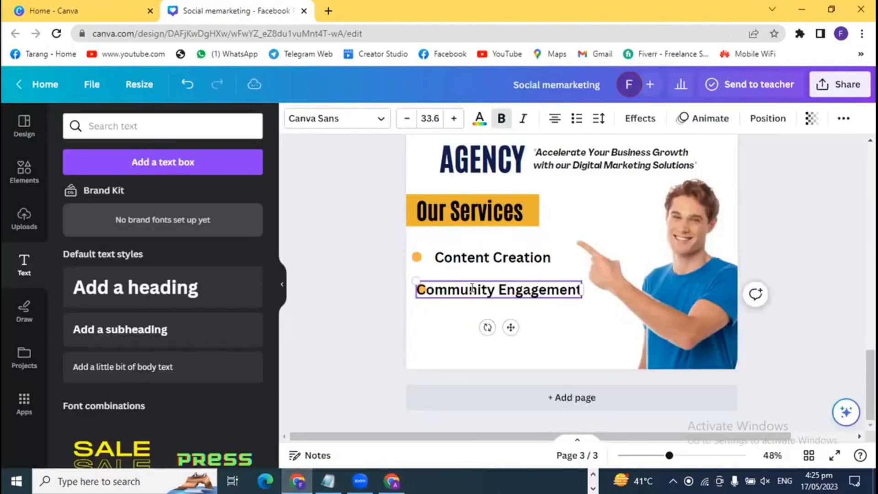
{"action": "left_click", "coordinate": [343, 290]}
{"action": "left_click", "coordinate": [459, 293]}
{"action": "left_click_drag", "start_coordinate": [460, 293], "coordinate": [422, 288]}
{"action": "left_click", "coordinate": [421, 289]}
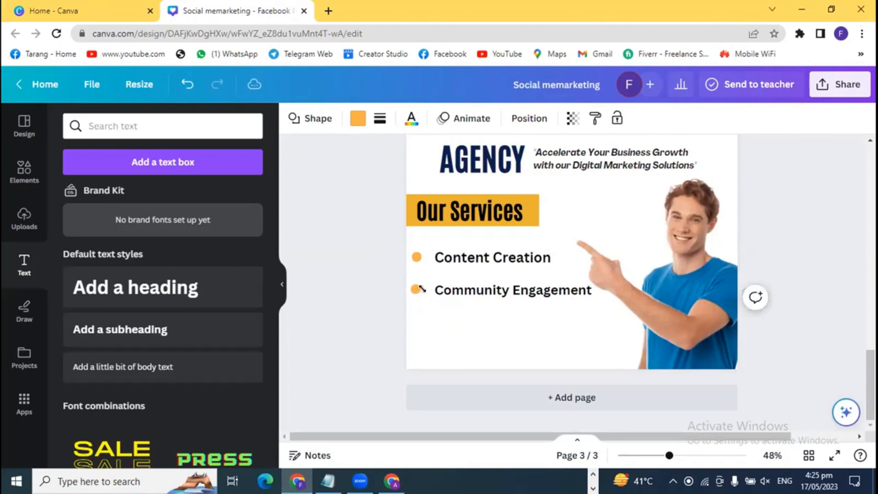
{"action": "left_click", "coordinate": [372, 350]}
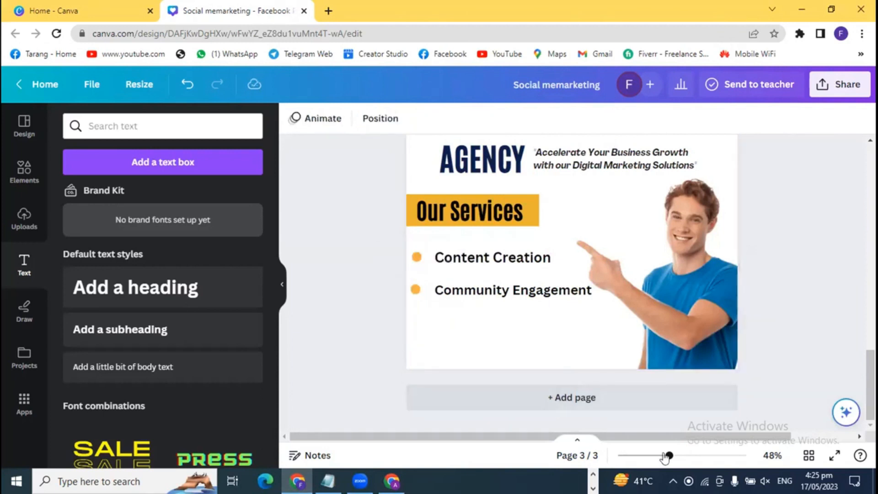
- Zoom to 59% and copy the Community Engagement bullet line as a third item below
{"action": "left_click_drag", "start_coordinate": [670, 456], "coordinate": [677, 455]}
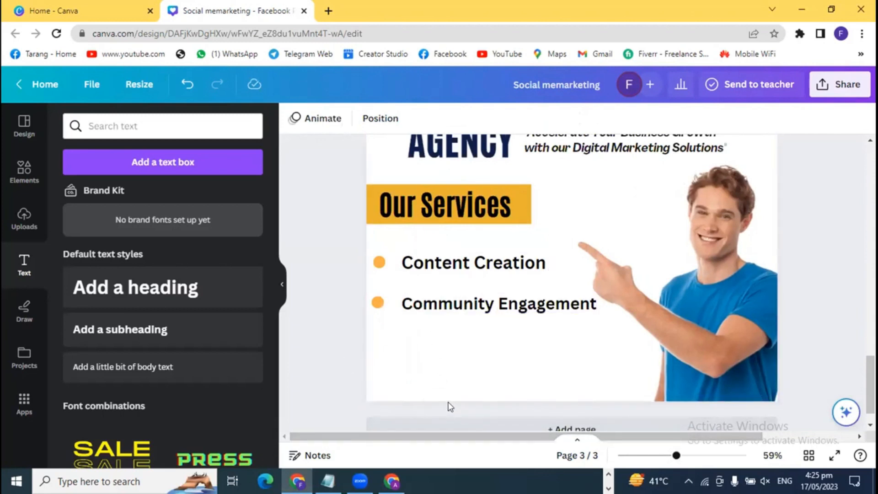
{"action": "scroll", "coordinate": [420, 337], "scroll_direction": "down", "scroll_amount": 1}
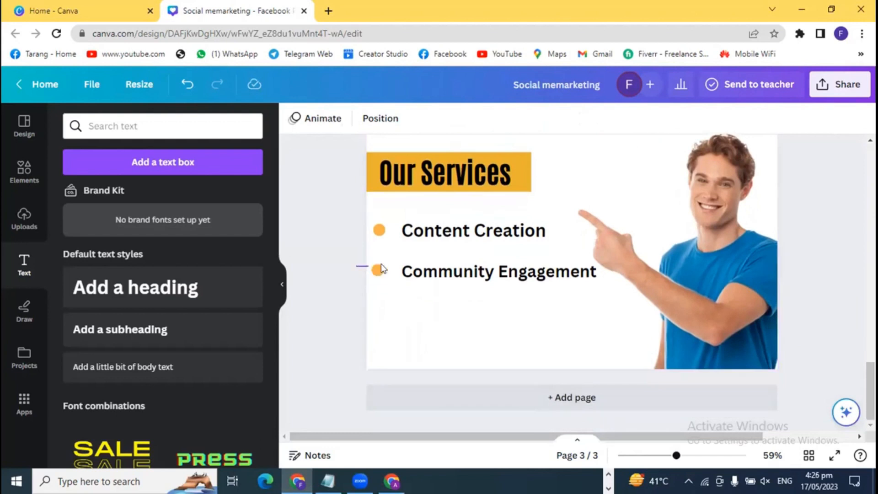
{"action": "left_click", "coordinate": [432, 276]}
{"action": "left_click", "coordinate": [345, 290]}
{"action": "key", "text": "ctrl+v"}
{"action": "left_click_drag", "start_coordinate": [435, 277], "coordinate": [429, 307]}
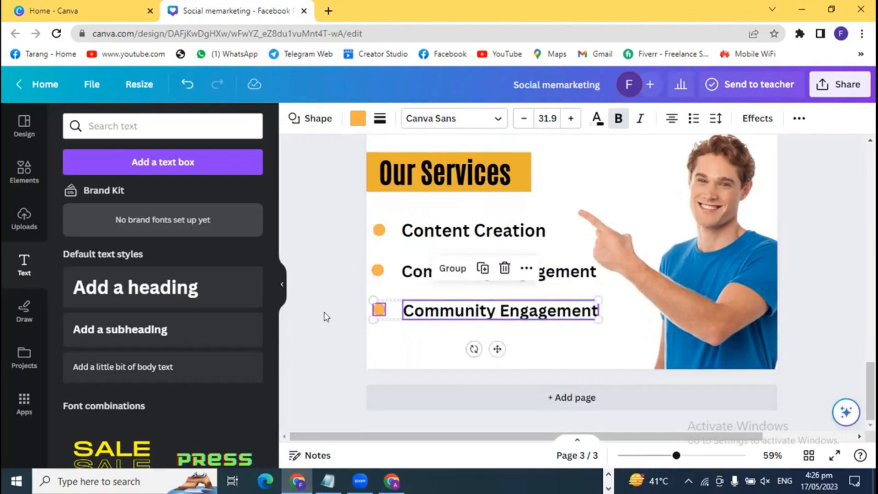
{"action": "left_click", "coordinate": [327, 309]}
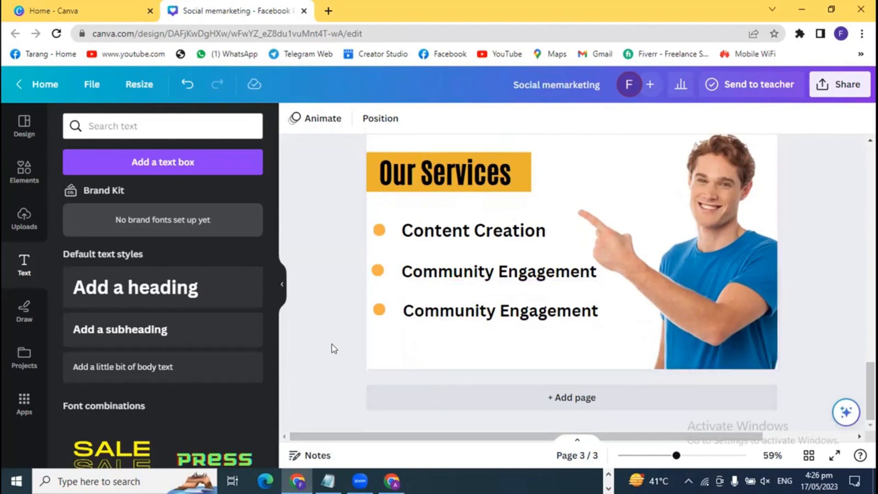
{"action": "scroll", "coordinate": [332, 346], "scroll_direction": "up", "scroll_amount": 3}
{"action": "scroll", "coordinate": [332, 349], "scroll_direction": "up", "scroll_amount": 7}
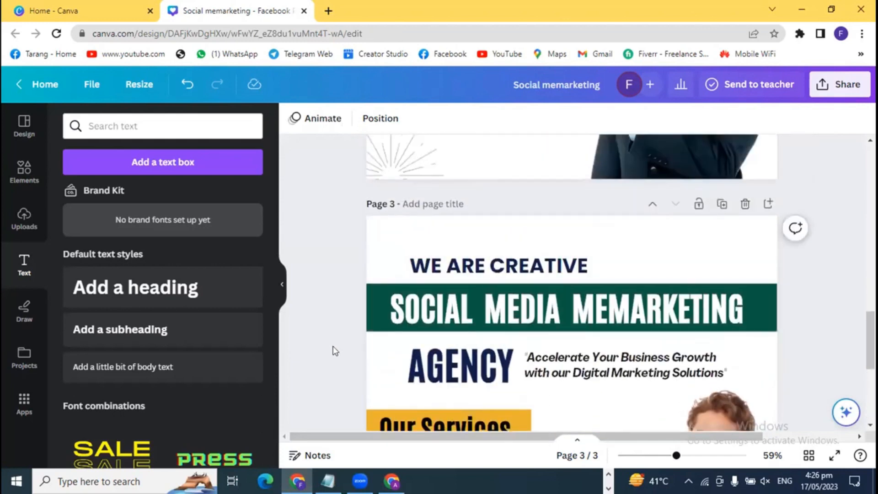
{"action": "scroll", "coordinate": [336, 351], "scroll_direction": "down", "scroll_amount": 4}
{"action": "scroll", "coordinate": [338, 356], "scroll_direction": "down", "scroll_amount": 5}
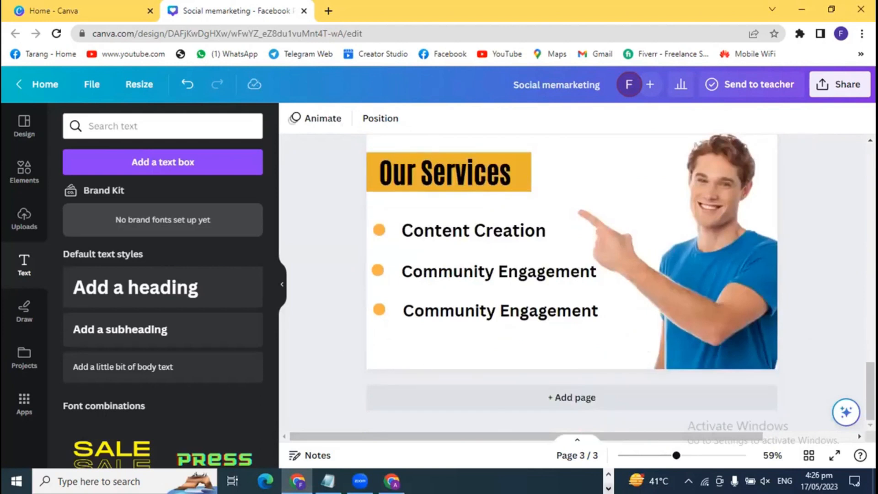
- Select 'Paid Advertising' in ChatGPT's fourth heading and return to Canva
{"action": "key", "text": "alt+Tab"}
{"action": "left_click", "coordinate": [608, 475]}
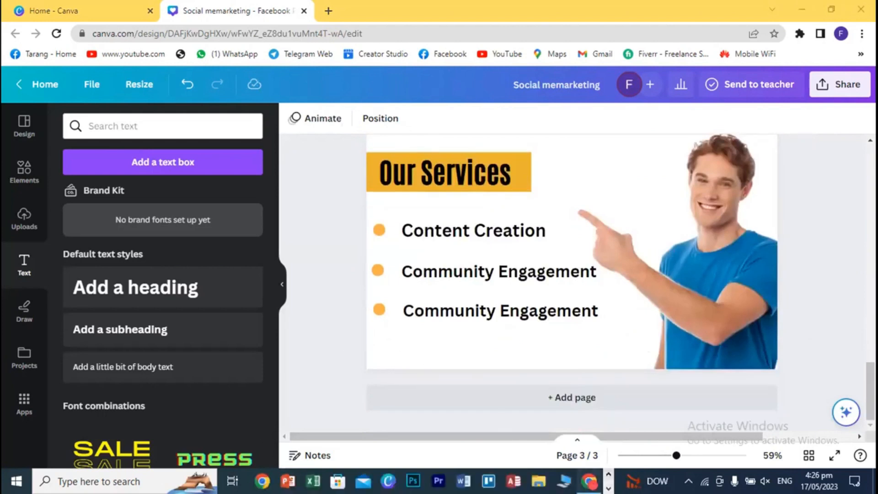
{"action": "left_click", "coordinate": [589, 481]}
{"action": "left_click_drag", "start_coordinate": [368, 254], "coordinate": [456, 254]}
{"action": "left_click", "coordinate": [488, 254]}
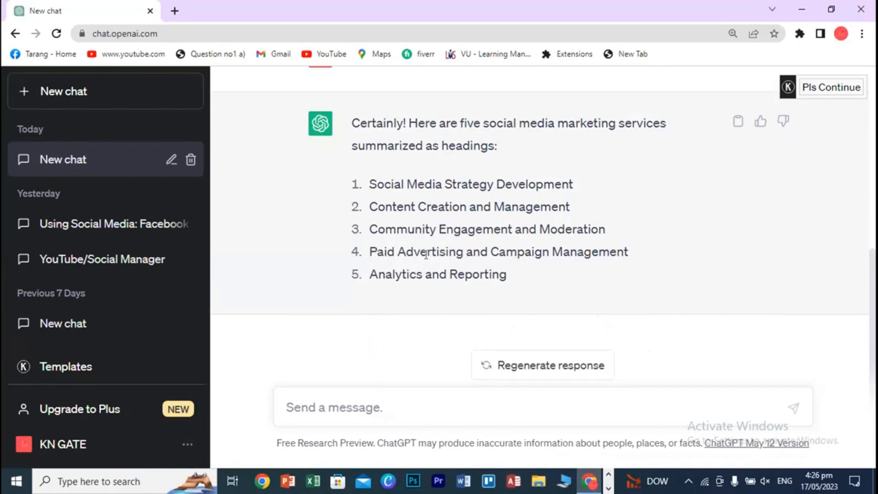
{"action": "left_click_drag", "start_coordinate": [370, 252], "coordinate": [466, 263]}
{"action": "key", "text": "ctrl+c"}
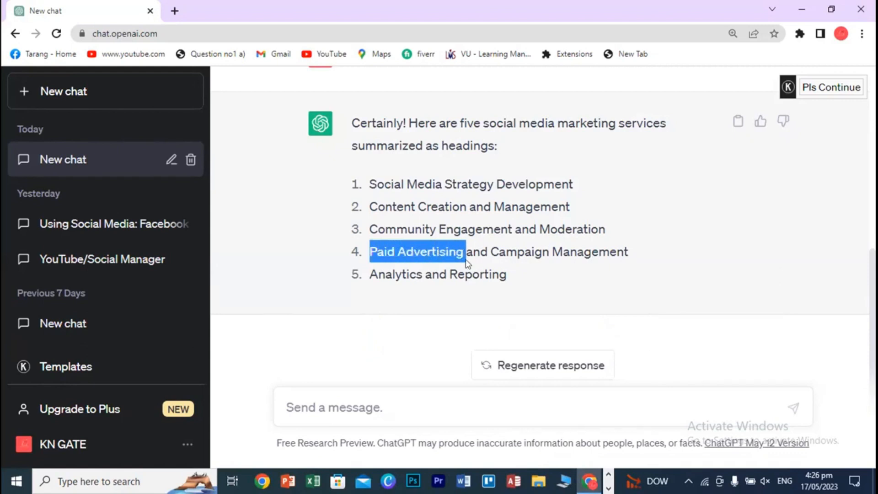
{"action": "left_click", "coordinate": [608, 487]}
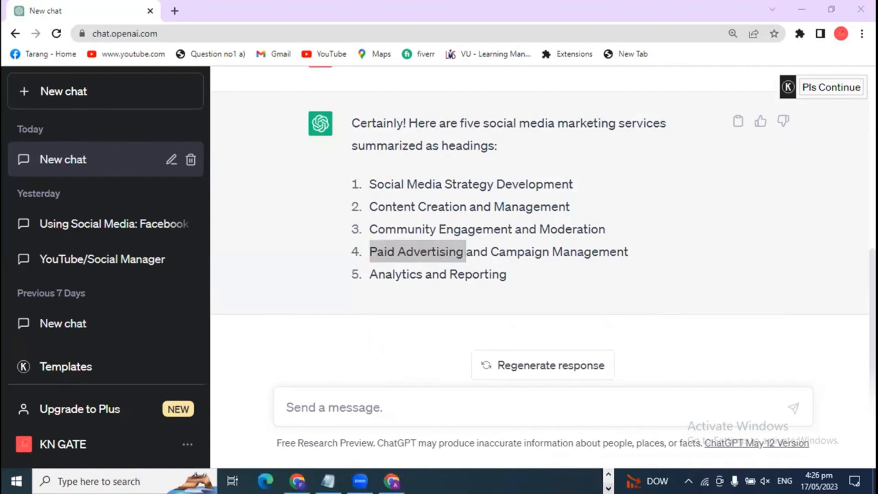
{"action": "left_click", "coordinate": [297, 481]}
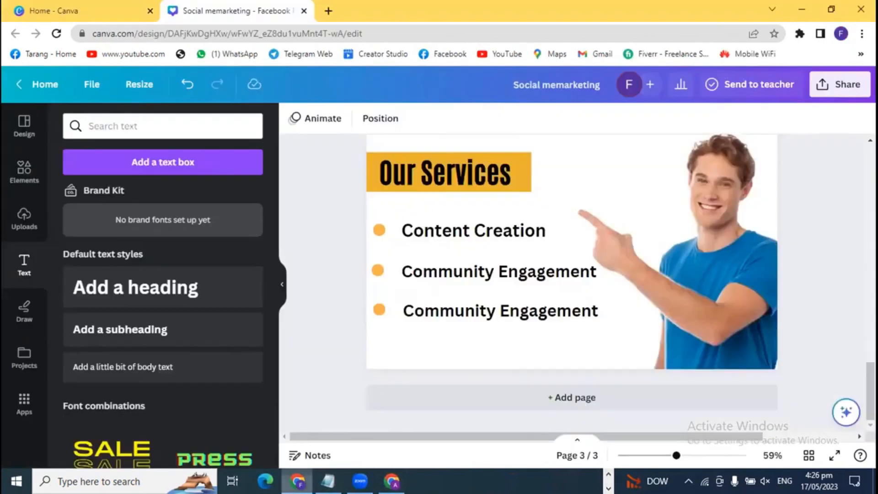
- Replace the third service text with 'Paid Advertising' and line it up with the others
{"action": "left_click", "coordinate": [480, 313]}
{"action": "double_click", "coordinate": [480, 313]}
{"action": "key", "text": "ctrl+v"}
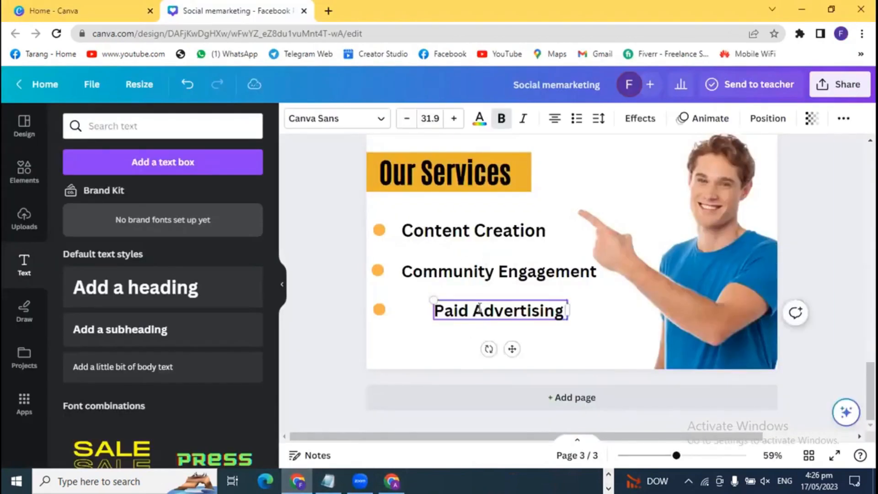
{"action": "left_click_drag", "start_coordinate": [453, 312], "coordinate": [420, 314]}
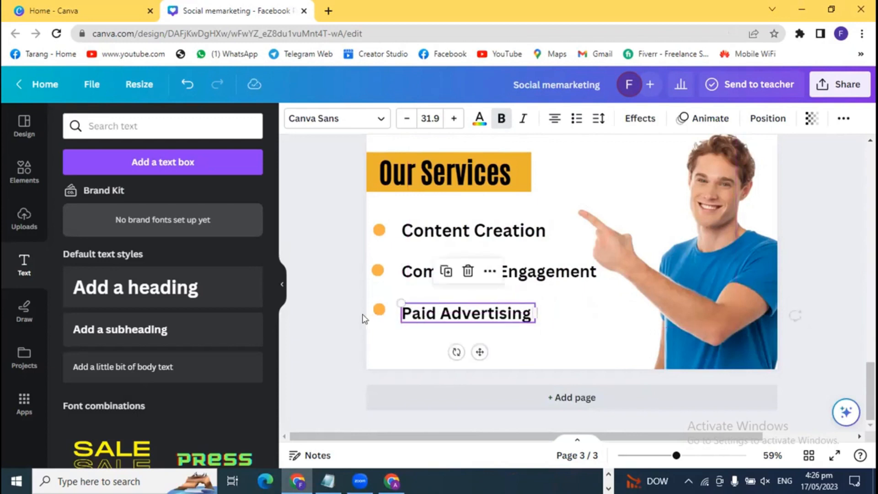
{"action": "left_click", "coordinate": [345, 323]}
{"action": "left_click", "coordinate": [422, 320]}
{"action": "key", "text": "Up"}
{"action": "key", "text": "Up"}
{"action": "key", "text": "Up"}
{"action": "key", "text": "Up"}
{"action": "key", "text": "Up"}
{"action": "key", "text": "Up"}
{"action": "key", "text": "Up"}
{"action": "key", "text": "Up"}
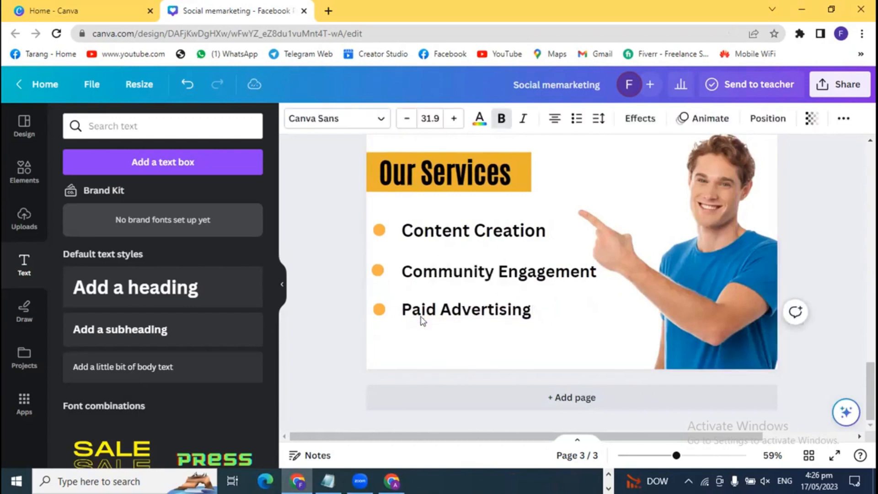
{"action": "left_click", "coordinate": [343, 309]}
- Duplicate the third bullet and its Paid Advertising line as a fourth item
{"action": "left_click_drag", "start_coordinate": [347, 309], "coordinate": [441, 342]}
{"action": "left_click", "coordinate": [328, 311]}
{"action": "key", "text": "ctrl+v"}
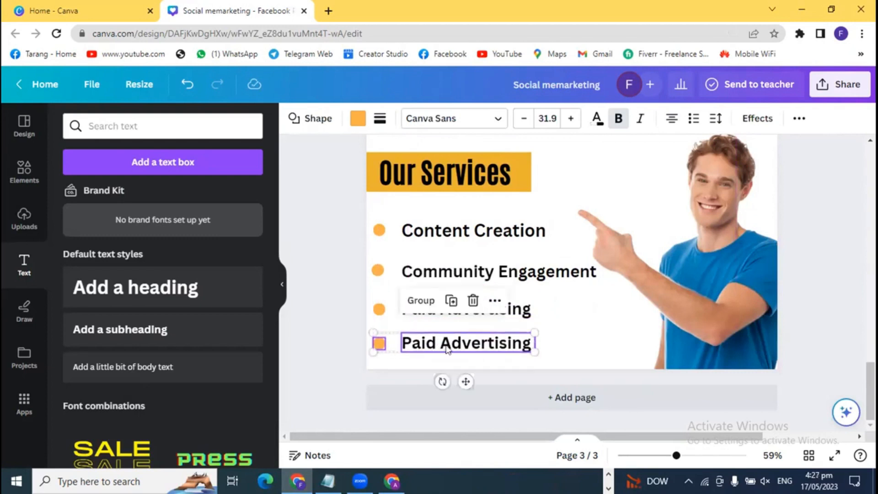
{"action": "left_click", "coordinate": [347, 341]}
- Copy the 'Analytics and Reporting' heading from ChatGPT and return to the duplicate item
{"action": "left_click", "coordinate": [608, 488]}
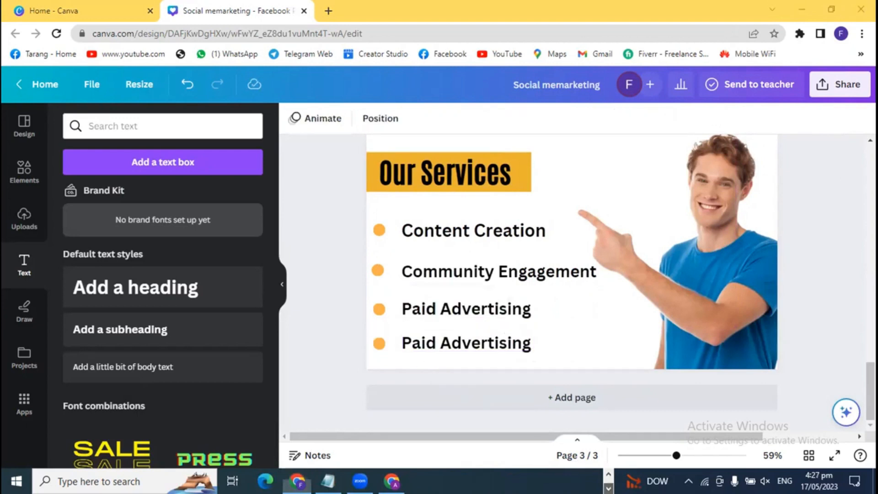
{"action": "left_click", "coordinate": [608, 474]}
{"action": "left_click", "coordinate": [589, 481]}
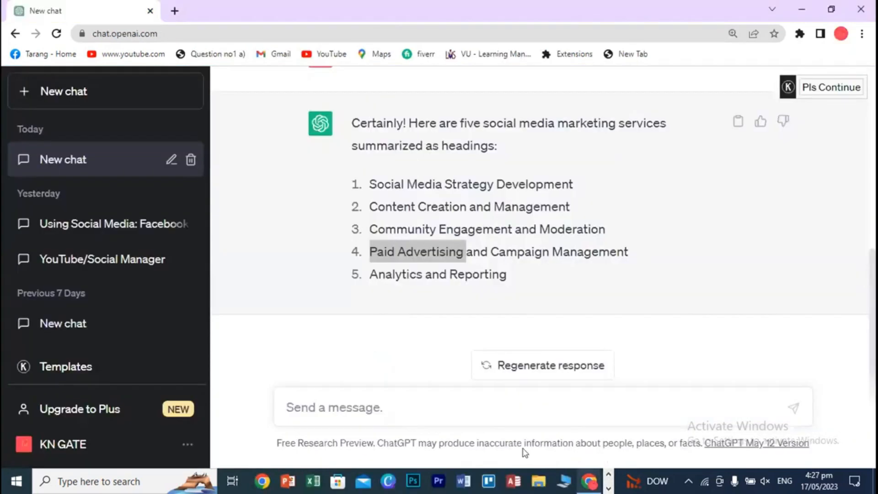
{"action": "triple_click", "coordinate": [402, 270]}
{"action": "left_click", "coordinate": [608, 489]}
{"action": "left_click", "coordinate": [297, 481]}
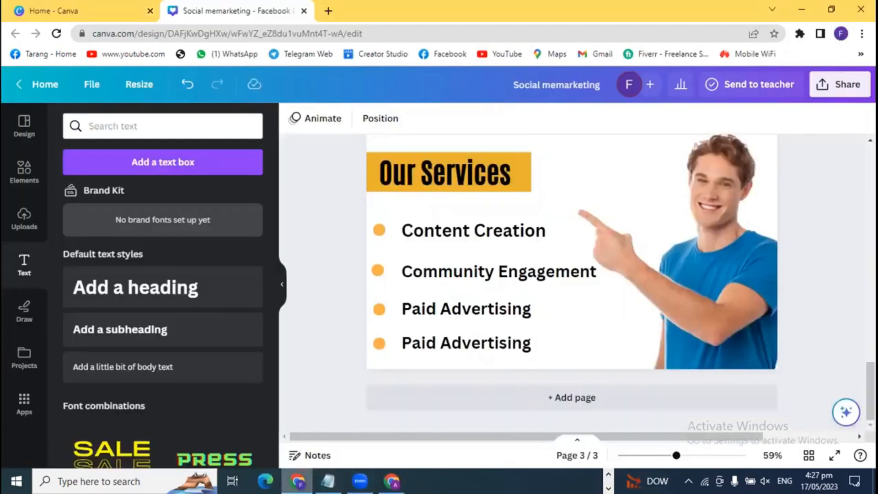
- Paste 'Analytics and Reporting' over the duplicate item and remove its 1. numbering
{"action": "double_click", "coordinate": [416, 342]}
{"action": "type", "text": "Analytics and Reporting"}
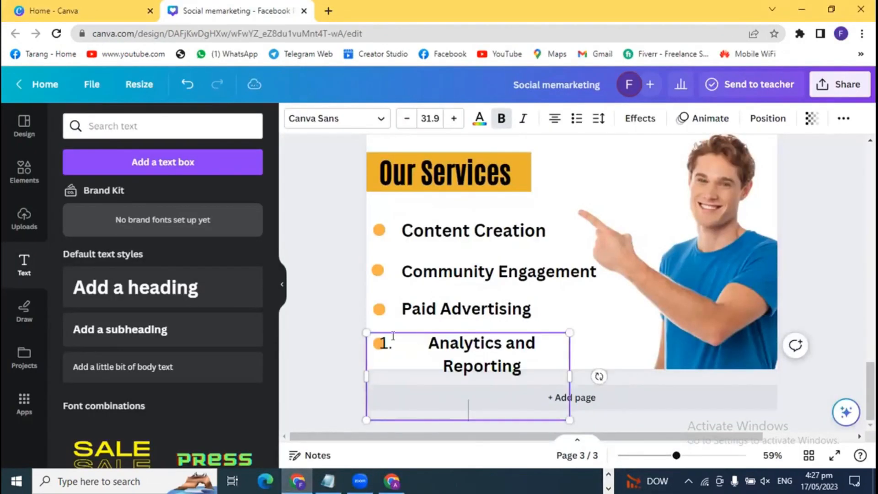
{"action": "key", "text": "Escape"}
{"action": "left_click", "coordinate": [426, 343]}
{"action": "key", "text": "BackSpace"}
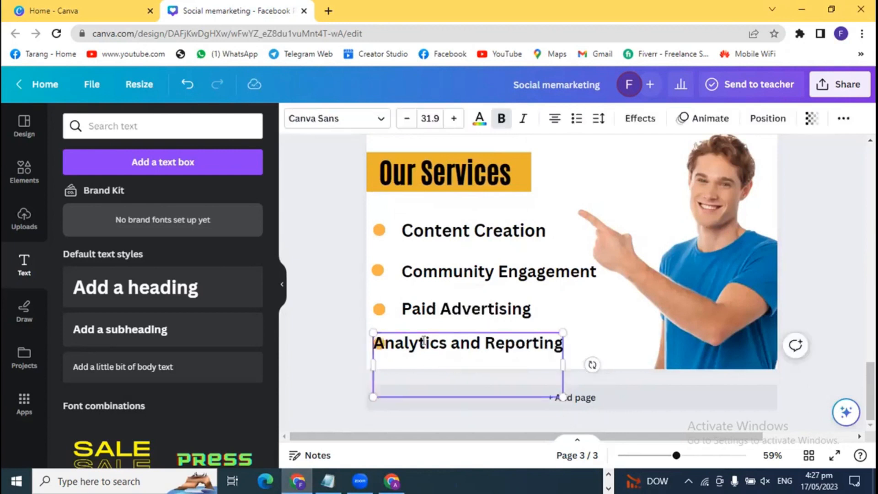
- Align and resize the Analytics and Reporting box beside its bullet, with text size 30.7
{"action": "left_click_drag", "start_coordinate": [426, 343], "coordinate": [450, 343]}
{"action": "left_click_drag", "start_coordinate": [587, 361], "coordinate": [616, 362]}
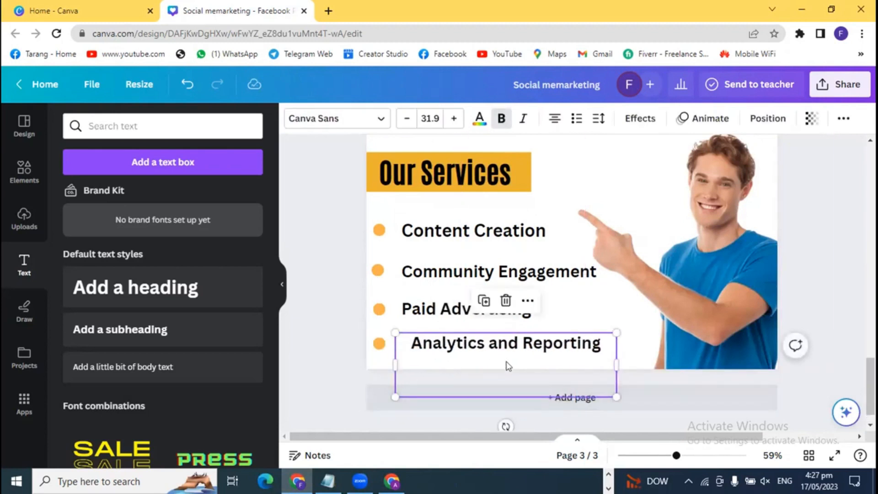
{"action": "mouse_move", "coordinate": [509, 351]}
{"action": "left_mouse_down"}
{"action": "mouse_move", "coordinate": [576, 335]}
{"action": "mouse_move", "coordinate": [552, 321]}
{"action": "mouse_move", "coordinate": [554, 348]}
{"action": "mouse_move", "coordinate": [617, 184]}
{"action": "mouse_move", "coordinate": [622, 202]}
{"action": "mouse_move", "coordinate": [586, 352]}
{"action": "mouse_move", "coordinate": [522, 356]}
{"action": "mouse_move", "coordinate": [506, 343]}
{"action": "mouse_move", "coordinate": [515, 338]}
{"action": "left_mouse_up"}
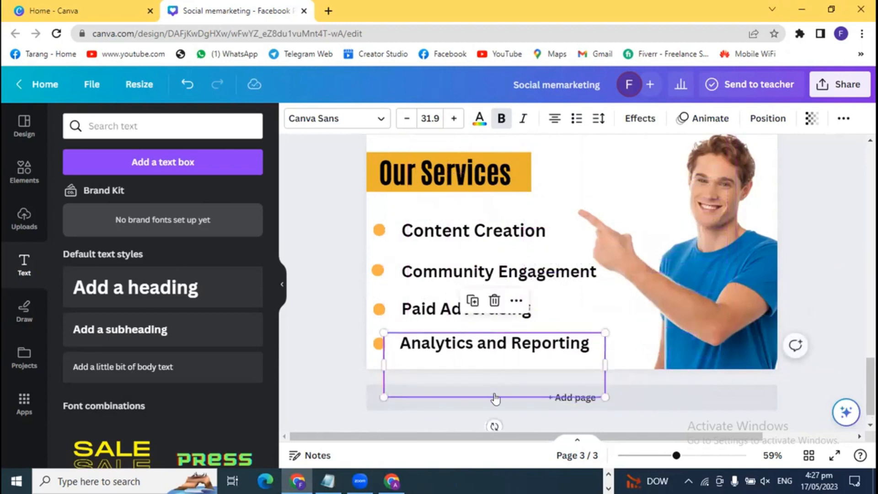
{"action": "left_click_drag", "start_coordinate": [602, 395], "coordinate": [597, 394]}
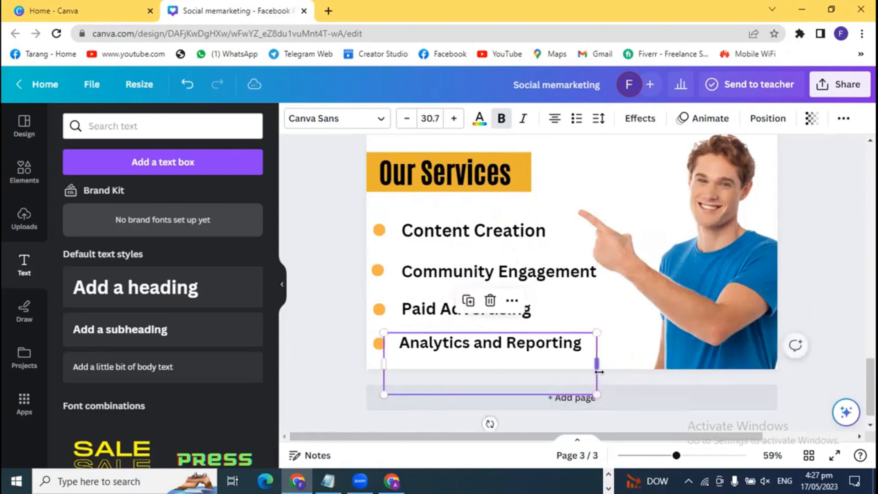
{"action": "mouse_move", "coordinate": [600, 358]}
{"action": "left_mouse_down"}
{"action": "mouse_move", "coordinate": [627, 358]}
{"action": "mouse_move", "coordinate": [599, 359]}
{"action": "left_mouse_up"}
{"action": "left_click_drag", "start_coordinate": [538, 345], "coordinate": [532, 339]}
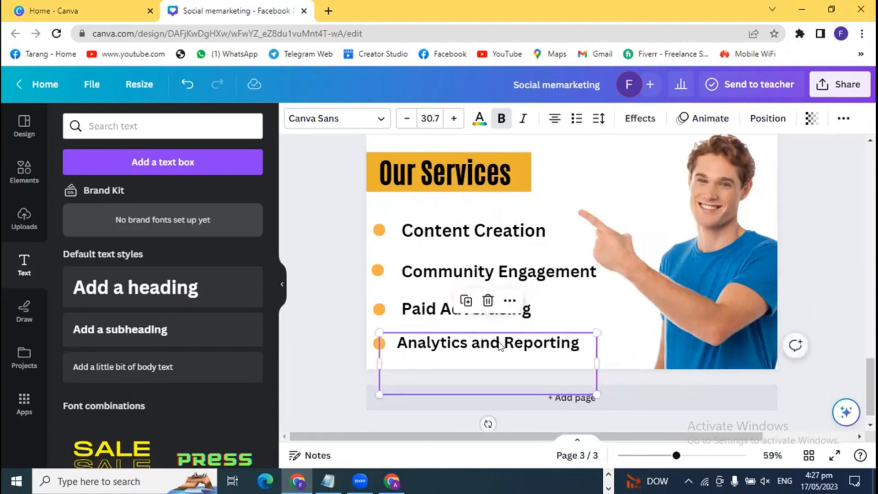
{"action": "left_click", "coordinate": [346, 354]}
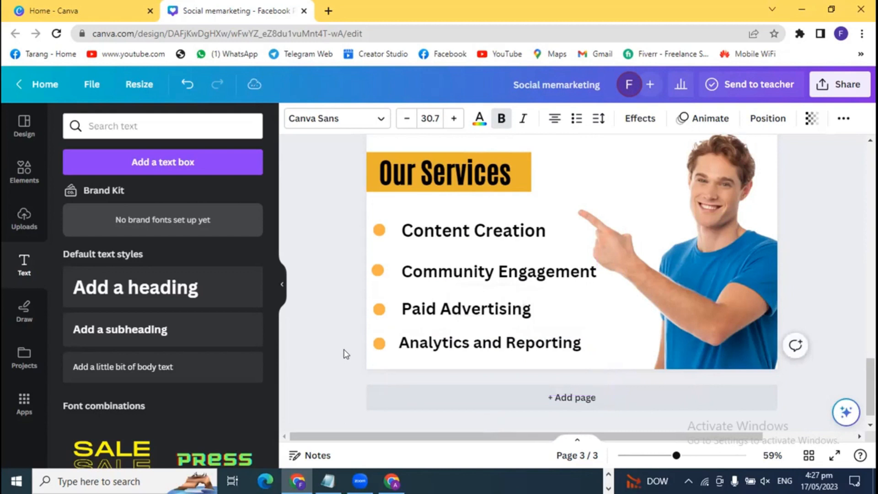
{"action": "left_click_drag", "start_coordinate": [676, 455], "coordinate": [669, 455]}
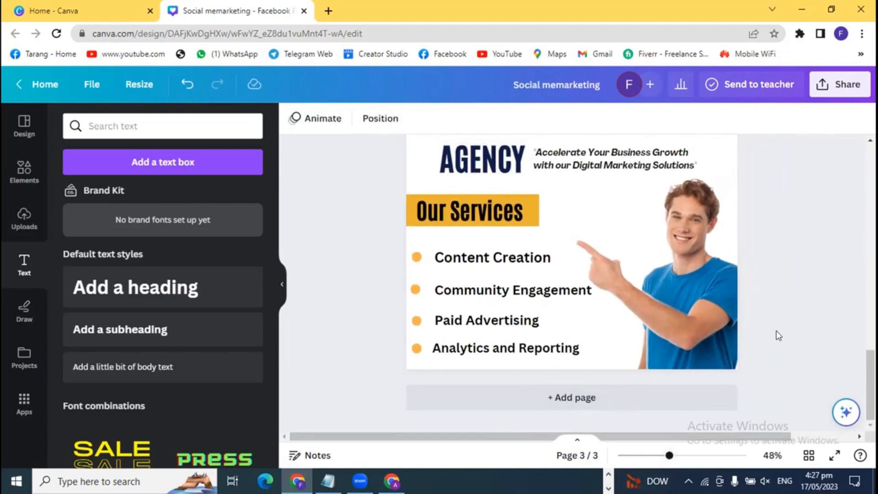
- Move the WE ARE CREATIVE heading higher at the top of page 3
{"action": "scroll", "coordinate": [783, 349], "scroll_direction": "up", "scroll_amount": 4}
{"action": "scroll", "coordinate": [784, 349], "scroll_direction": "up", "scroll_amount": 4}
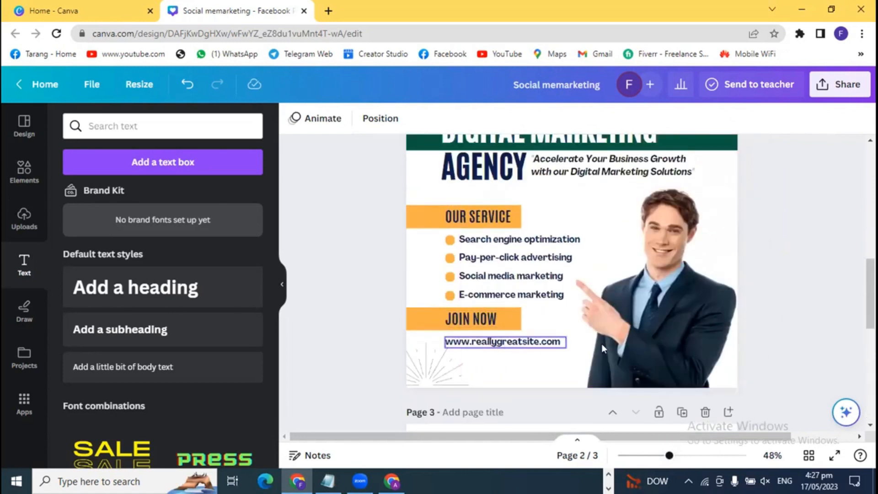
{"action": "scroll", "coordinate": [602, 344], "scroll_direction": "up", "scroll_amount": 3}
{"action": "scroll", "coordinate": [797, 357], "scroll_direction": "down", "scroll_amount": 12}
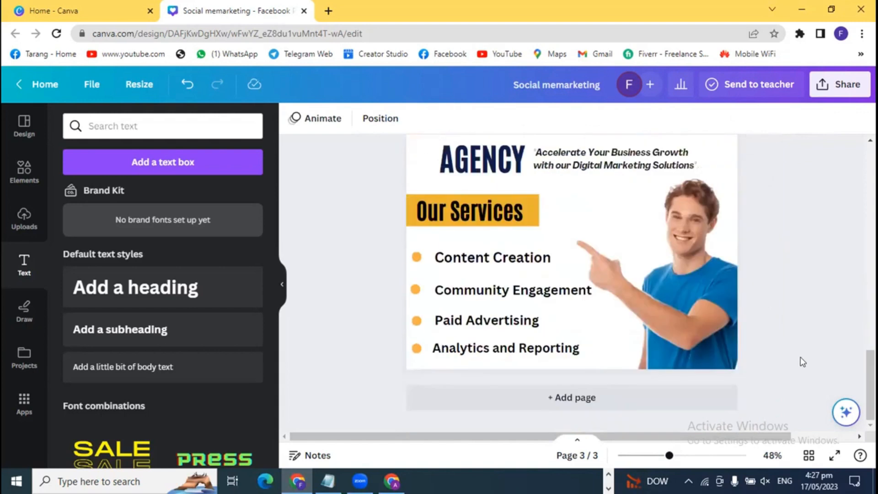
{"action": "scroll", "coordinate": [804, 359], "scroll_direction": "up", "scroll_amount": 3}
{"action": "scroll", "coordinate": [807, 363], "scroll_direction": "down", "scroll_amount": 3}
{"action": "scroll", "coordinate": [818, 369], "scroll_direction": "up", "scroll_amount": 2}
{"action": "scroll", "coordinate": [818, 369], "scroll_direction": "down", "scroll_amount": 2}
{"action": "scroll", "coordinate": [362, 356], "scroll_direction": "up", "scroll_amount": 2}
{"action": "scroll", "coordinate": [363, 359], "scroll_direction": "up", "scroll_amount": 2}
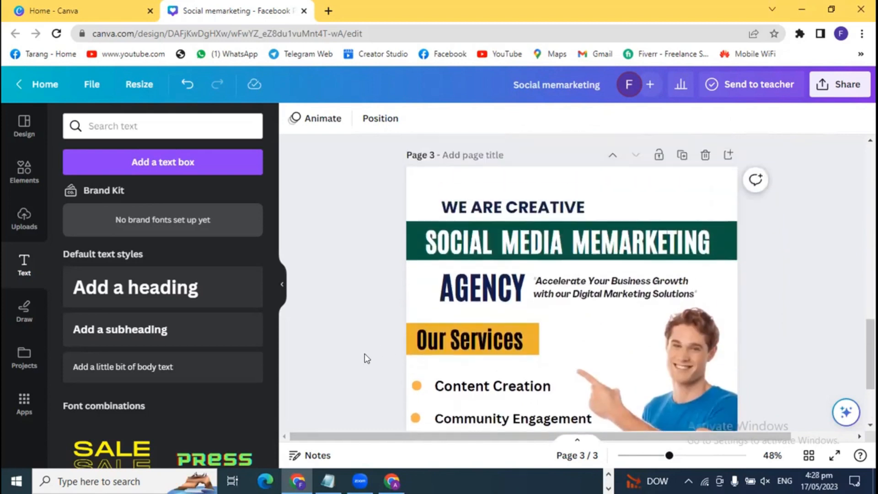
{"action": "left_click", "coordinate": [469, 208]}
{"action": "left_click_drag", "start_coordinate": [469, 208], "coordinate": [456, 185]}
- Raise the green SOCIAL MEDIA MEMARKETING banner and fine-tune its position
{"action": "left_click_drag", "start_coordinate": [368, 227], "coordinate": [458, 249]}
{"action": "left_click_drag", "start_coordinate": [408, 232], "coordinate": [409, 214]}
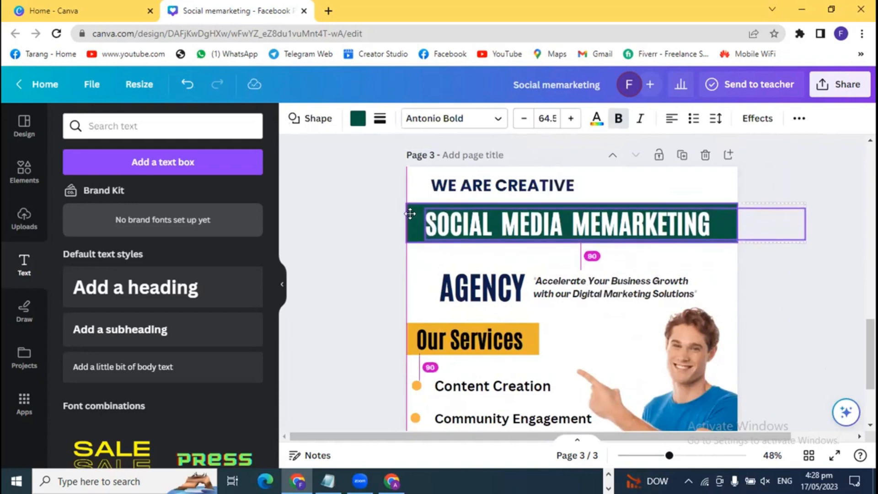
{"action": "left_click_drag", "start_coordinate": [410, 212], "coordinate": [406, 209]}
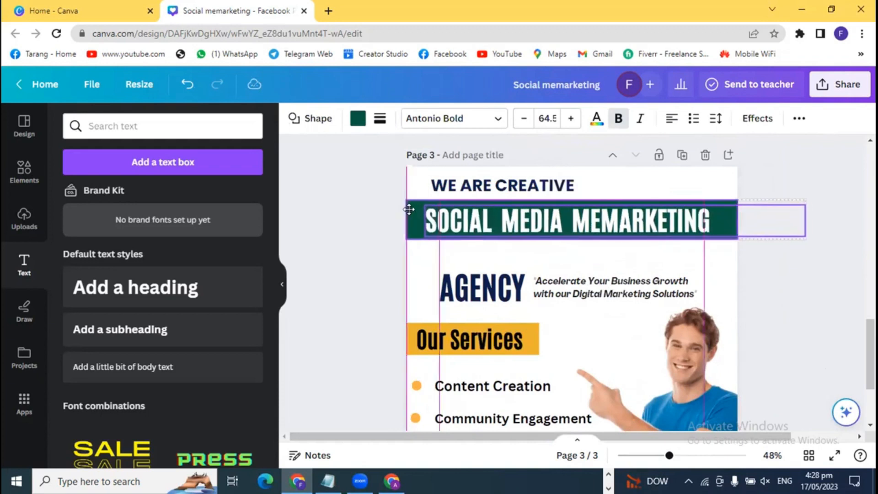
{"action": "left_click", "coordinate": [354, 275]}
- Move the AGENCY title and its Accelerate tagline up beneath the banner
{"action": "left_click_drag", "start_coordinate": [397, 267], "coordinate": [731, 320]}
{"action": "left_click", "coordinate": [434, 274]}
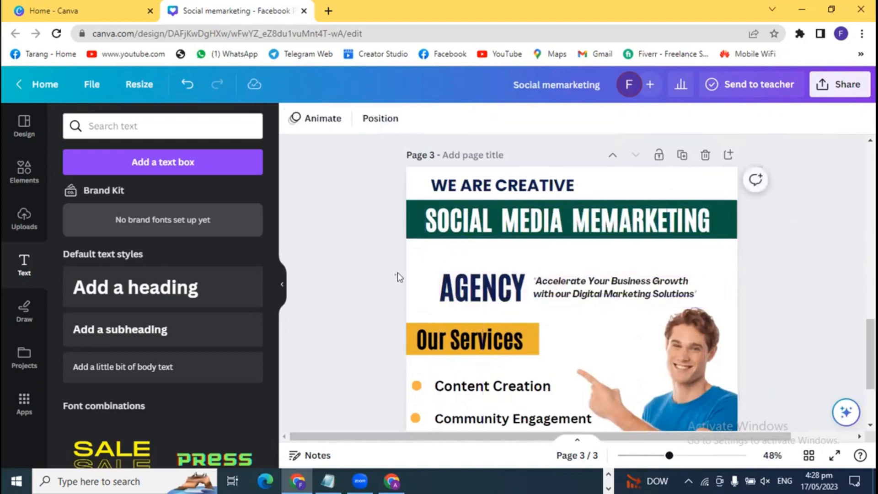
{"action": "left_click", "coordinate": [484, 292]}
{"action": "left_click_drag", "start_coordinate": [484, 292], "coordinate": [468, 261]}
{"action": "left_click", "coordinate": [422, 279]}
{"action": "left_click_drag", "start_coordinate": [571, 286], "coordinate": [565, 260]}
{"action": "left_click", "coordinate": [350, 326]}
- Select the Our Services heading to check its placement, then clear the selection
{"action": "scroll", "coordinate": [359, 320], "scroll_direction": "down", "scroll_amount": 3}
{"action": "scroll", "coordinate": [375, 306], "scroll_direction": "up", "scroll_amount": 2}
{"action": "left_click_drag", "start_coordinate": [375, 252], "coordinate": [441, 341]}
{"action": "left_click", "coordinate": [375, 295]}
{"action": "scroll", "coordinate": [375, 349], "scroll_direction": "down", "scroll_amount": 1}
{"action": "scroll", "coordinate": [375, 349], "scroll_direction": "down", "scroll_amount": 1}
{"action": "left_click", "coordinate": [389, 313]}
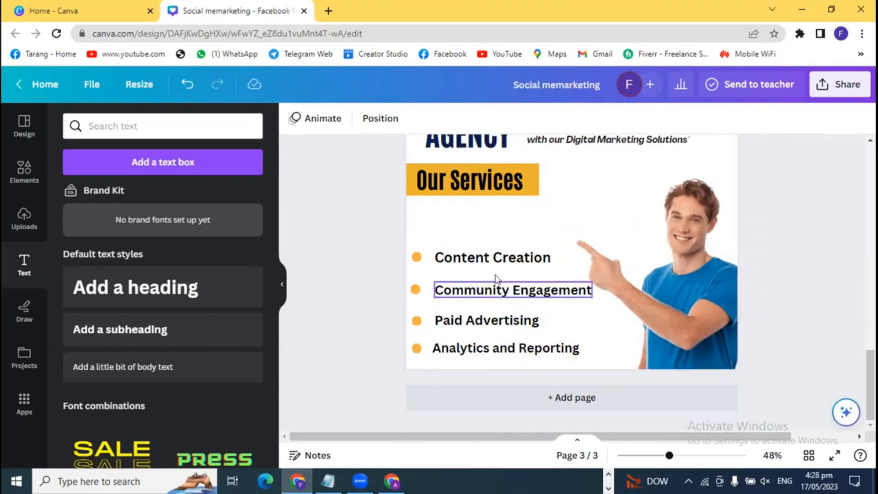
- Group the four service items, move them up under Our Services, then ungroup them
{"action": "left_click_drag", "start_coordinate": [400, 234], "coordinate": [470, 350]}
{"action": "right_click", "coordinate": [470, 350]}
{"action": "mouse_move", "coordinate": [470, 350]}
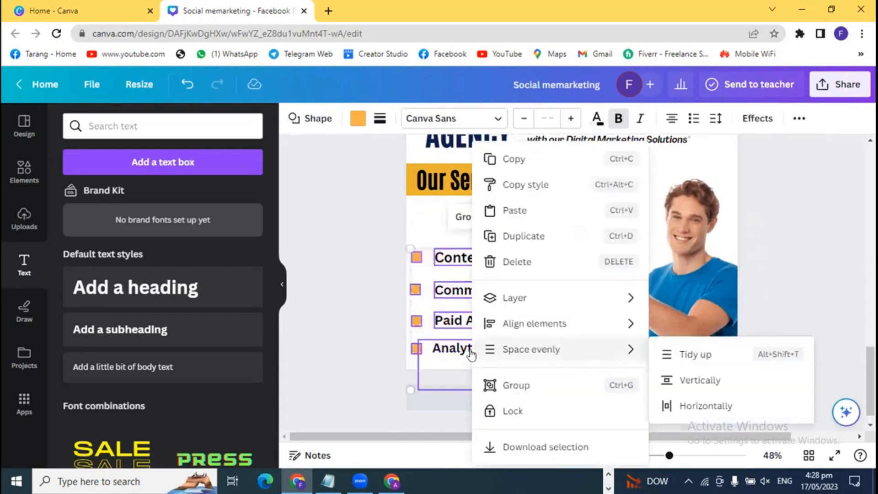
{"action": "left_click", "coordinate": [490, 386]}
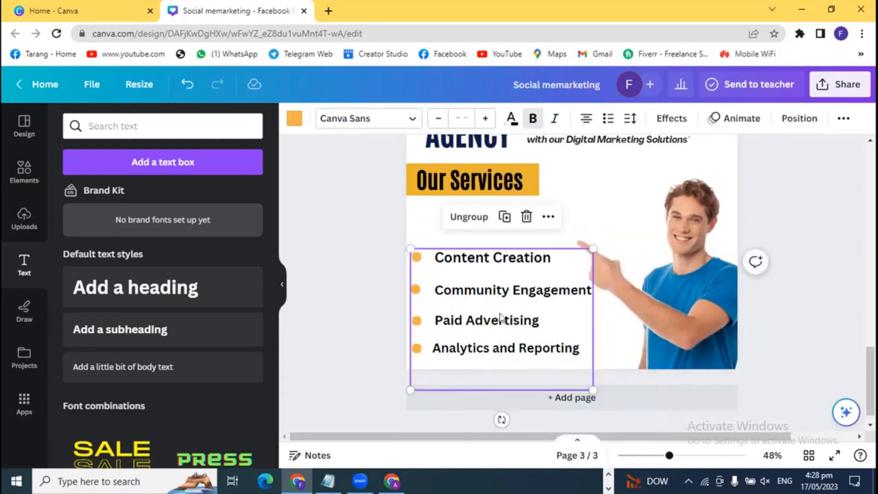
{"action": "left_click_drag", "start_coordinate": [488, 319], "coordinate": [486, 276]}
{"action": "left_click", "coordinate": [350, 270]}
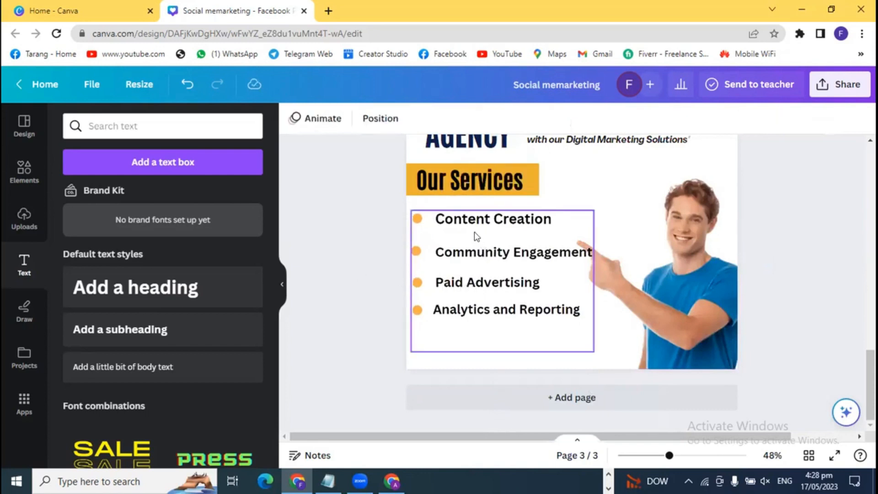
{"action": "right_click", "coordinate": [474, 257]}
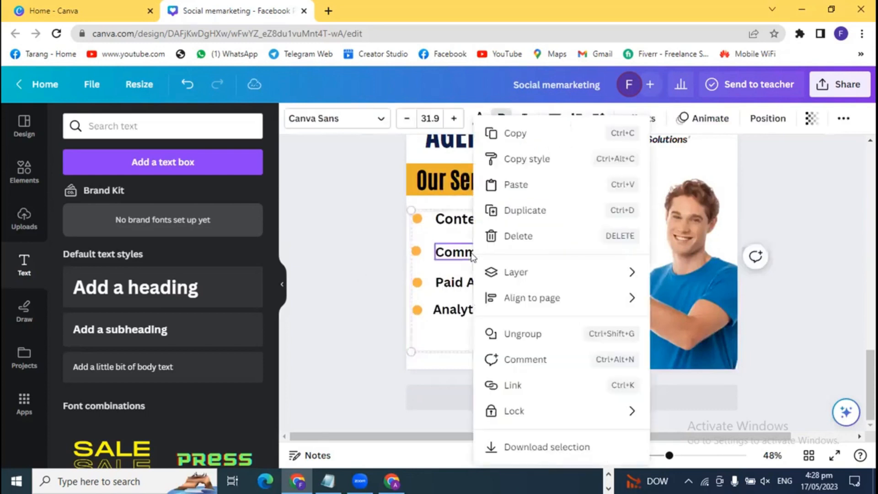
{"action": "left_click", "coordinate": [516, 336]}
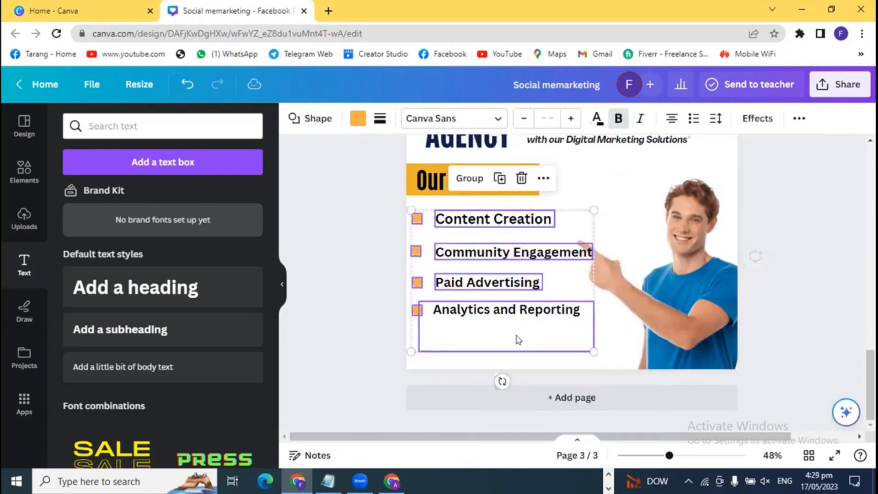
- Nudge Community Engagement, Paid Advertising, Content Creation and Analytics and Reporting into alignment
{"action": "left_click", "coordinate": [340, 288]}
{"action": "left_click_drag", "start_coordinate": [465, 252], "coordinate": [460, 249]}
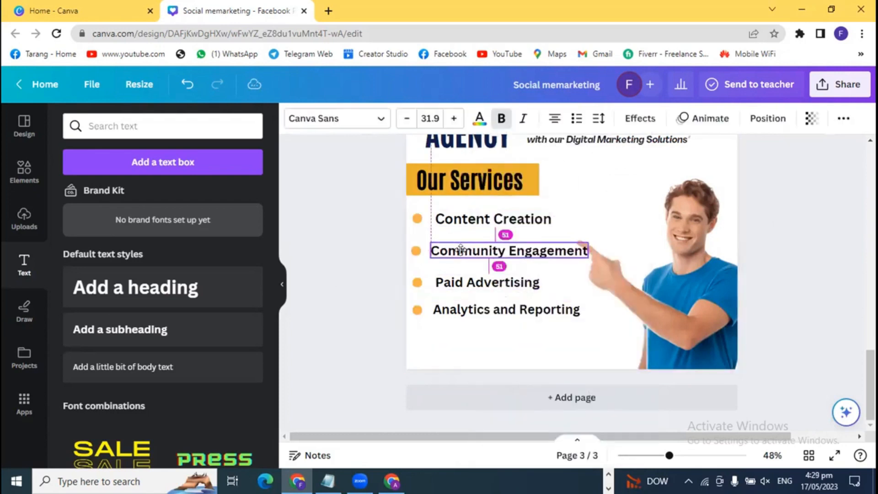
{"action": "left_click", "coordinate": [304, 270]}
{"action": "left_click", "coordinate": [451, 280]}
{"action": "left_click_drag", "start_coordinate": [450, 280], "coordinate": [450, 277]}
{"action": "left_click", "coordinate": [353, 297]}
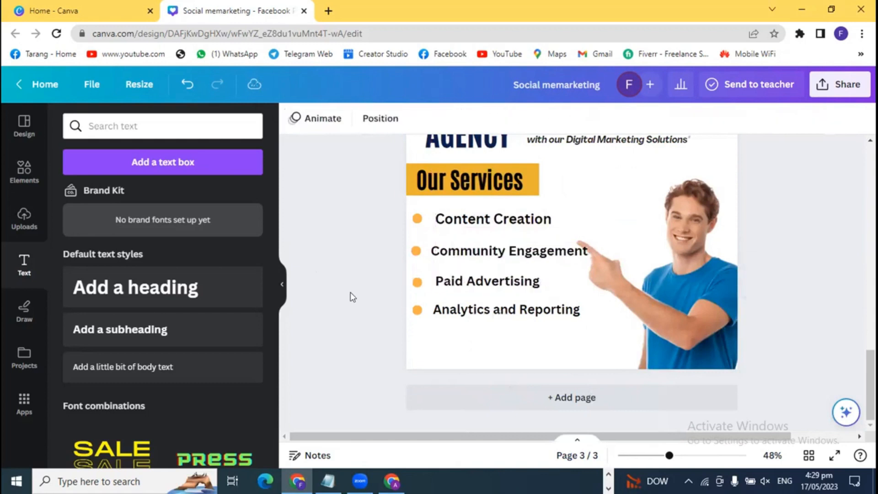
{"action": "left_click_drag", "start_coordinate": [454, 221], "coordinate": [449, 221]}
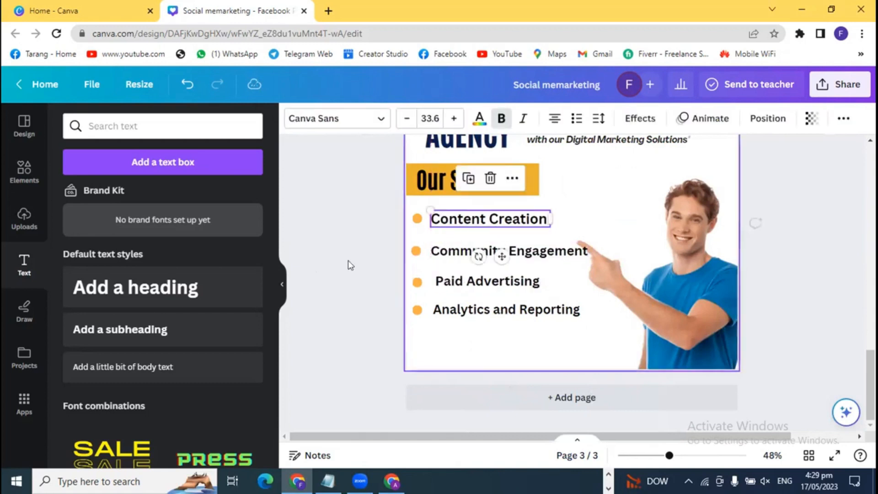
{"action": "left_click", "coordinate": [348, 260]}
{"action": "left_click_drag", "start_coordinate": [450, 311], "coordinate": [449, 311]}
{"action": "left_click", "coordinate": [362, 314]}
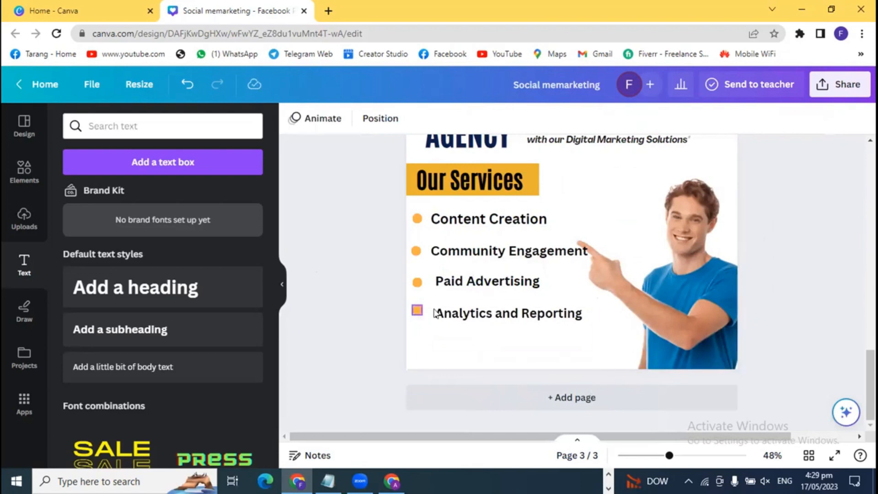
{"action": "left_click_drag", "start_coordinate": [670, 456], "coordinate": [689, 456]}
- Nudge Paid Advertising left and move Analytics and Reporting up closer to the others
{"action": "scroll", "coordinate": [527, 413], "scroll_direction": "down", "scroll_amount": 3}
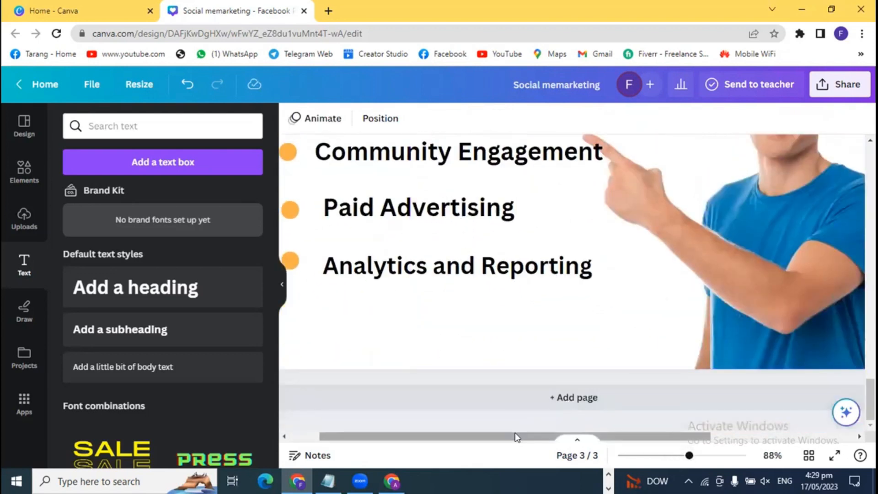
{"action": "left_click_drag", "start_coordinate": [515, 435], "coordinate": [454, 441]}
{"action": "scroll", "coordinate": [473, 392], "scroll_direction": "up", "scroll_amount": 3}
{"action": "scroll", "coordinate": [479, 393], "scroll_direction": "up", "scroll_amount": 3}
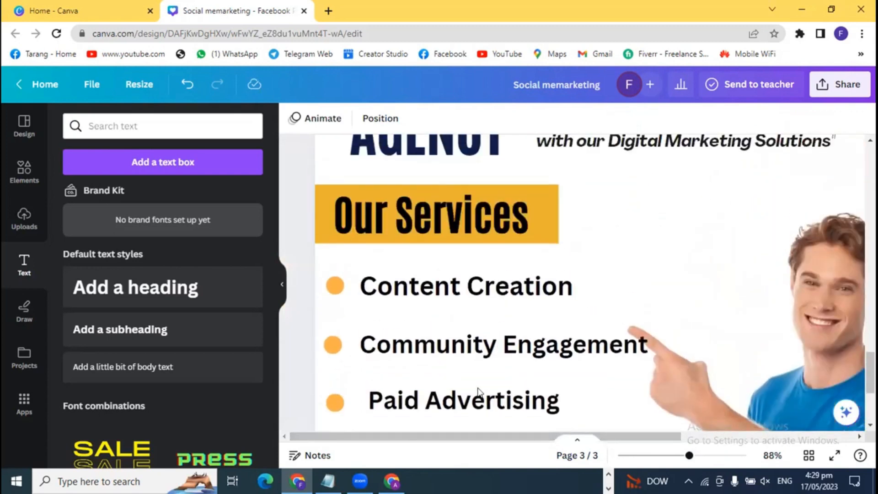
{"action": "scroll", "coordinate": [479, 392], "scroll_direction": "down", "scroll_amount": 1}
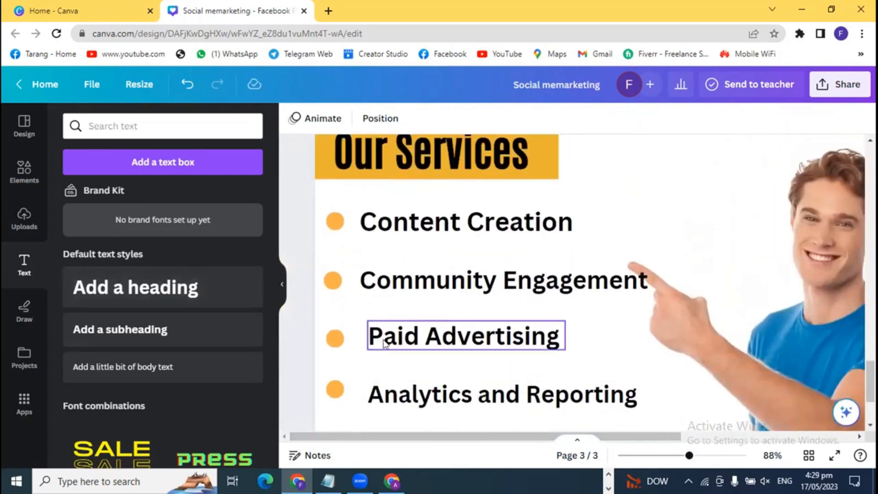
{"action": "left_click", "coordinate": [399, 343]}
{"action": "key", "text": "Left"}
{"action": "key", "text": "Left"}
{"action": "key", "text": "Left"}
{"action": "key", "text": "Left"}
{"action": "key", "text": "Left"}
{"action": "key", "text": "Left"}
{"action": "key", "text": "Left"}
{"action": "key", "text": "Left"}
{"action": "key", "text": "Left"}
{"action": "key", "text": "Left"}
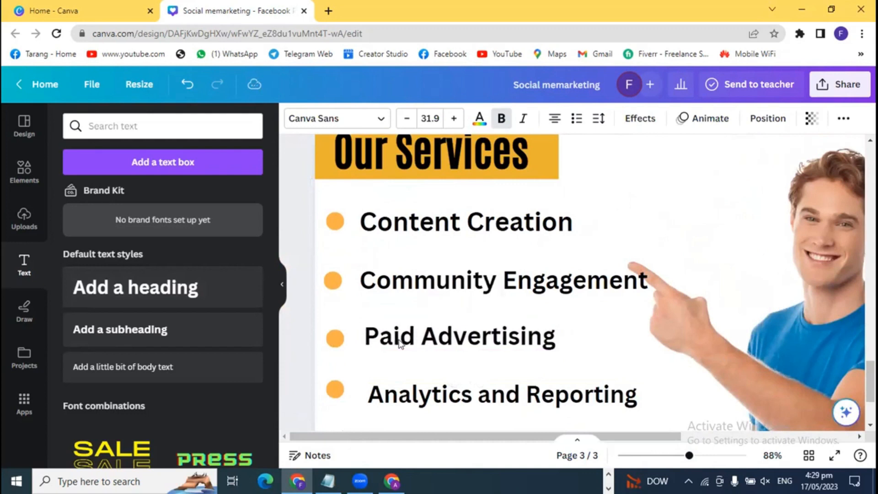
{"action": "left_click_drag", "start_coordinate": [429, 402], "coordinate": [422, 388]}
{"action": "key", "text": "Escape"}
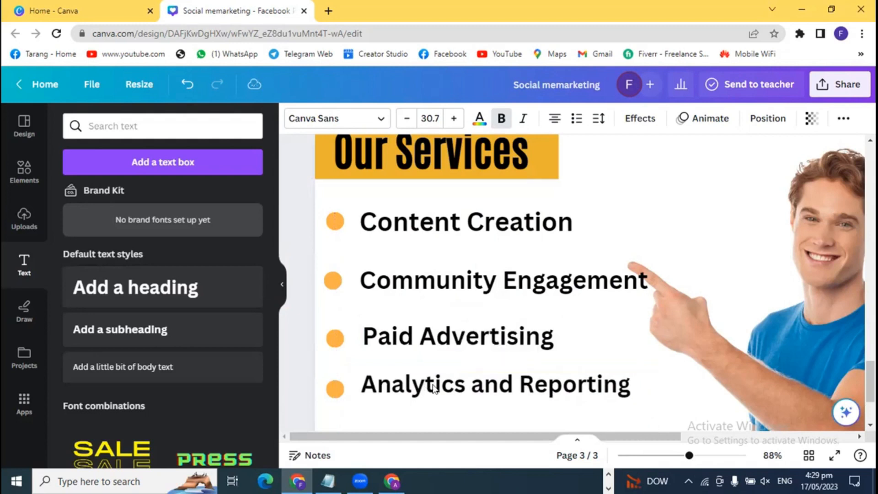
{"action": "left_click", "coordinate": [434, 387]}
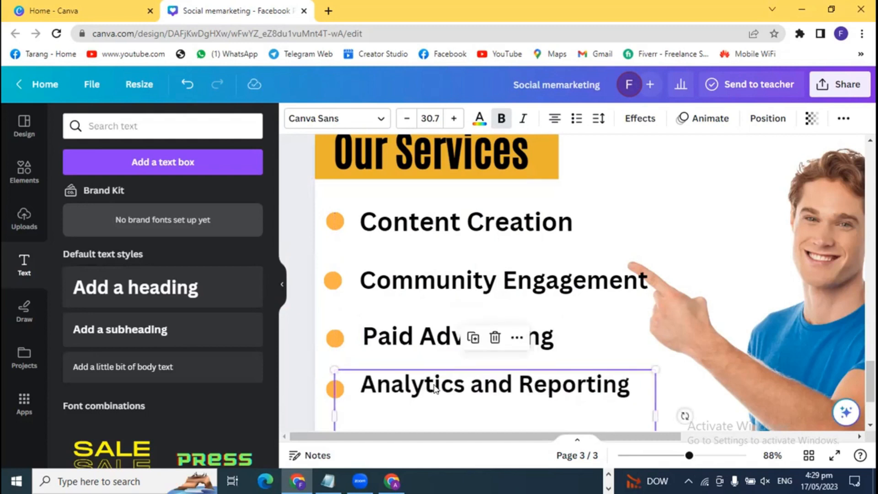
{"action": "left_click", "coordinate": [302, 350]}
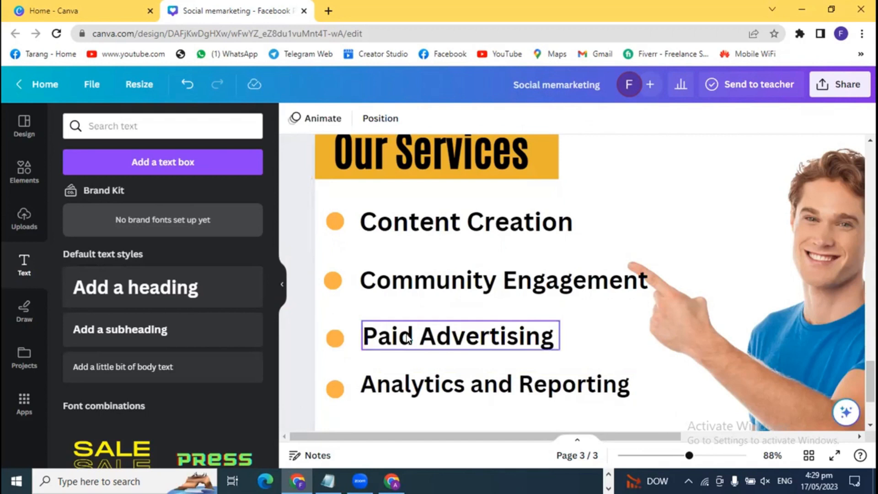
- Shift Paid Advertising and Community Engagement left into line with the other entries
{"action": "left_click", "coordinate": [417, 334]}
{"action": "left_click_drag", "start_coordinate": [418, 334], "coordinate": [418, 333]}
{"action": "left_click", "coordinate": [298, 315]}
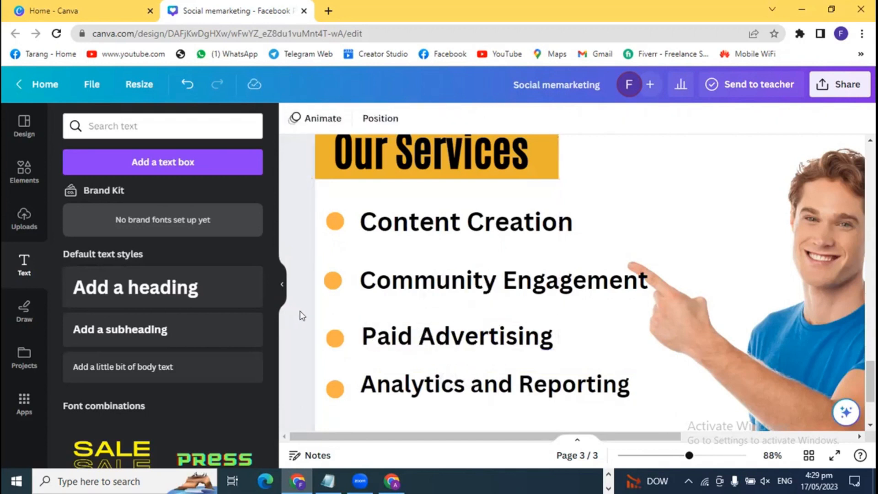
{"action": "left_click", "coordinate": [415, 282]}
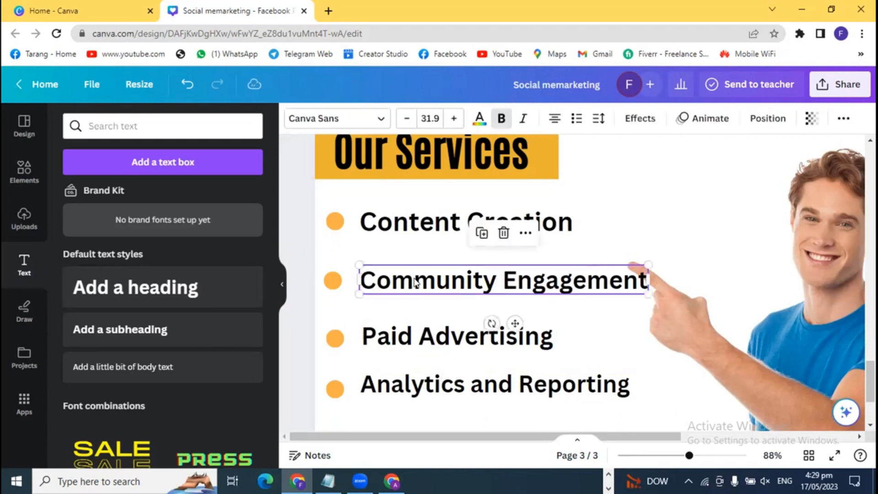
{"action": "left_click_drag", "start_coordinate": [415, 282], "coordinate": [415, 283]}
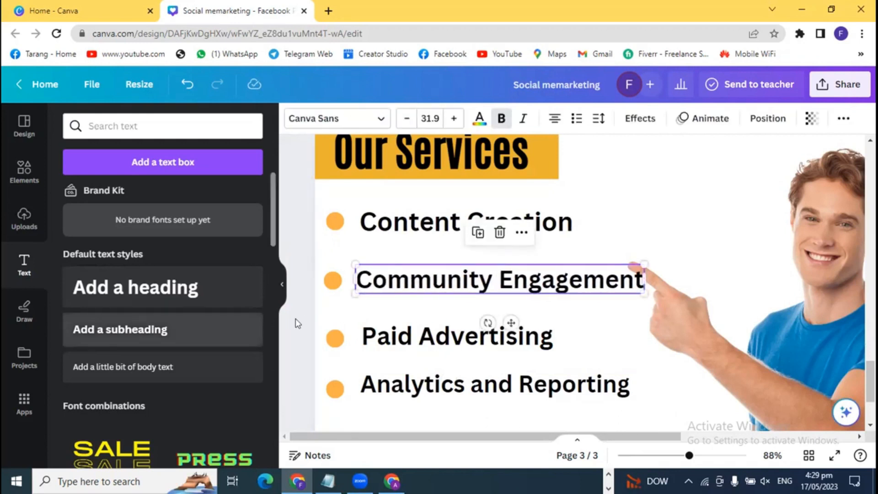
{"action": "left_click", "coordinate": [307, 325]}
{"action": "scroll", "coordinate": [303, 351], "scroll_direction": "down", "scroll_amount": 3}
{"action": "scroll", "coordinate": [320, 355], "scroll_direction": "up", "scroll_amount": 3}
{"action": "left_click_drag", "start_coordinate": [689, 457], "coordinate": [672, 456]}
- Show the Elements library in the left sidebar and activate its search box
{"action": "scroll", "coordinate": [797, 359], "scroll_direction": "up", "scroll_amount": 3}
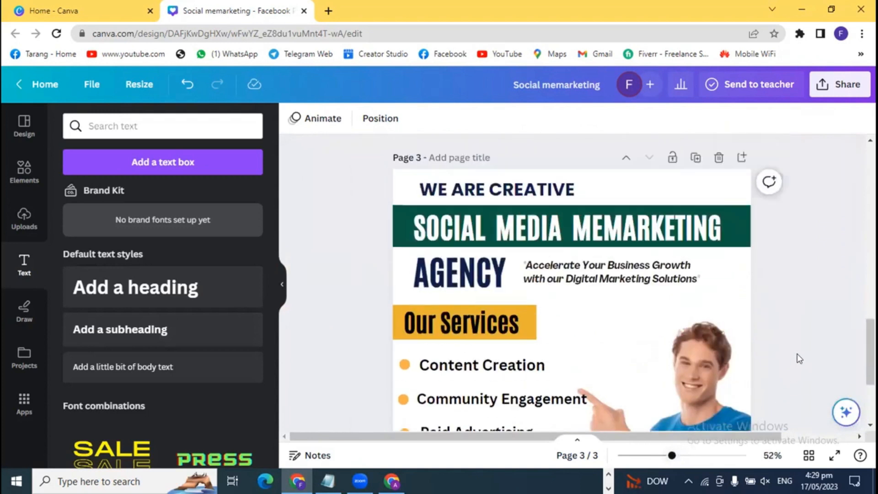
{"action": "scroll", "coordinate": [799, 359], "scroll_direction": "down", "scroll_amount": 2}
{"action": "scroll", "coordinate": [801, 352], "scroll_direction": "down", "scroll_amount": 3}
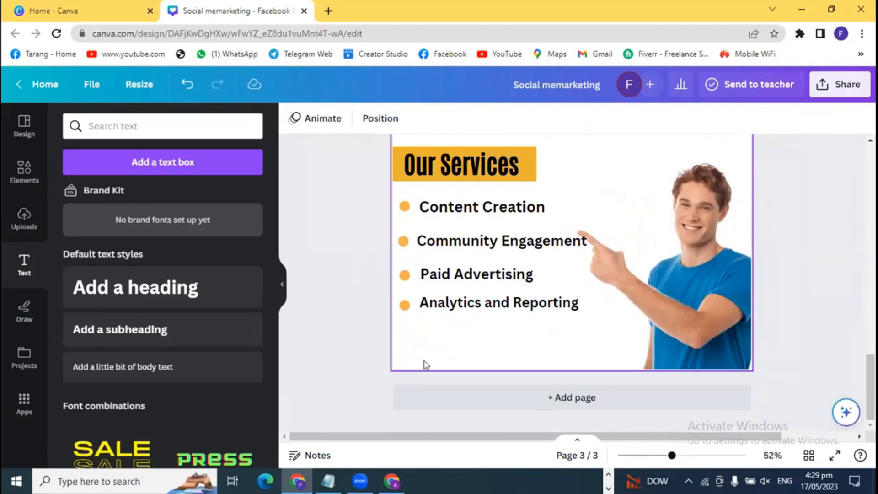
{"action": "scroll", "coordinate": [336, 355], "scroll_direction": "up", "scroll_amount": 4}
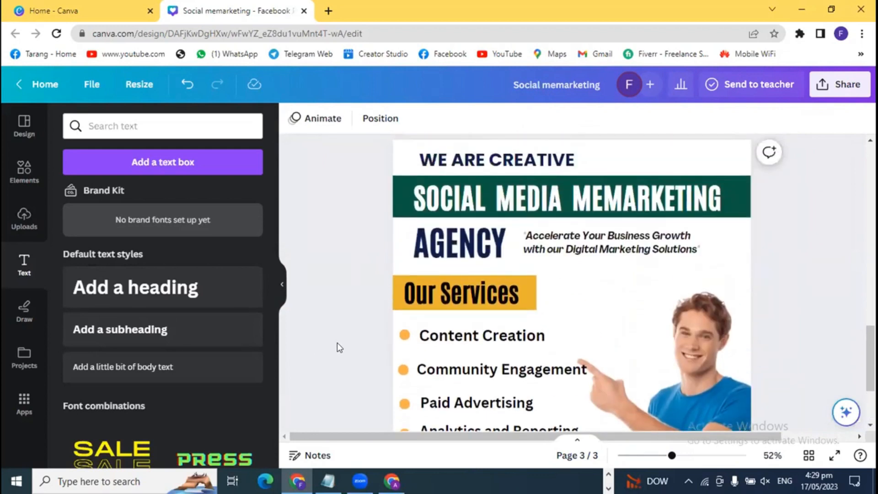
{"action": "scroll", "coordinate": [336, 347], "scroll_direction": "down", "scroll_amount": 4}
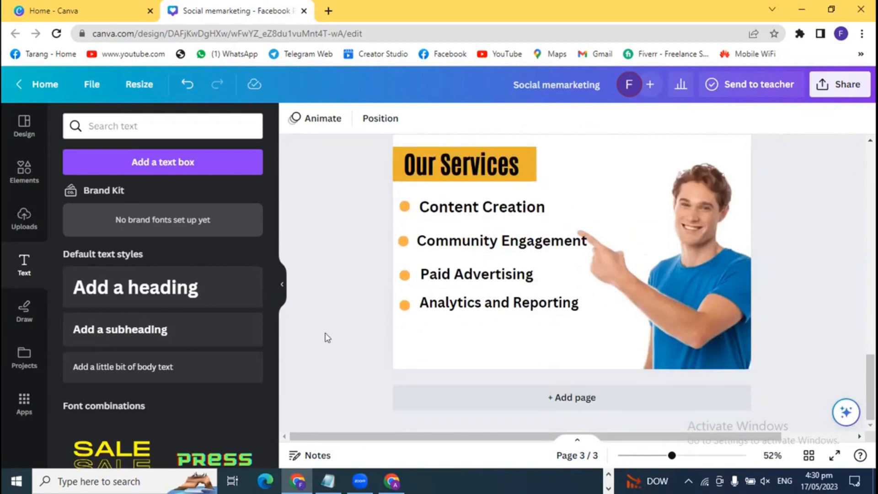
{"action": "left_click", "coordinate": [22, 176]}
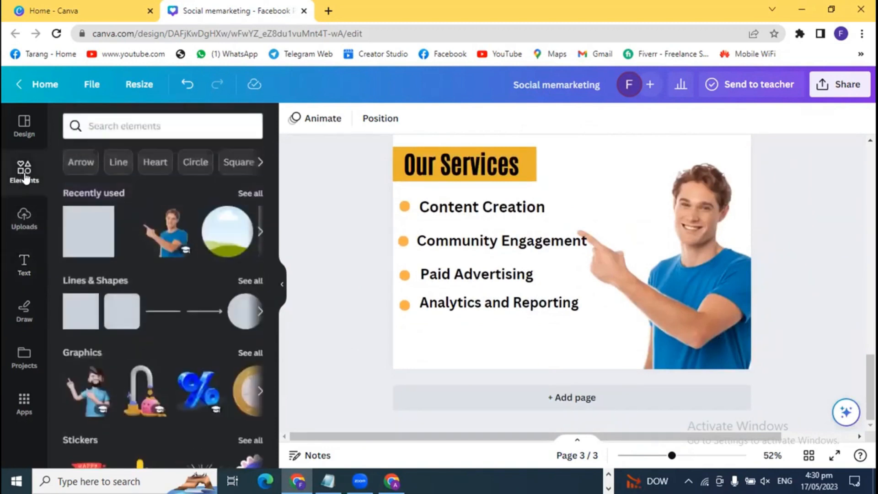
{"action": "left_click", "coordinate": [114, 127]}
{"action": "left_click", "coordinate": [353, 341]}
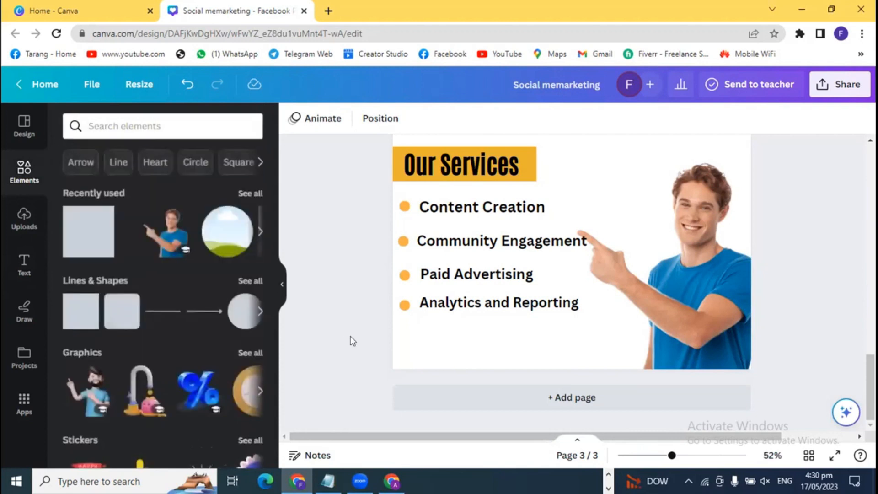
{"action": "scroll", "coordinate": [352, 341], "scroll_direction": "up", "scroll_amount": 4}
{"action": "scroll", "coordinate": [354, 346], "scroll_direction": "up", "scroll_amount": 4}
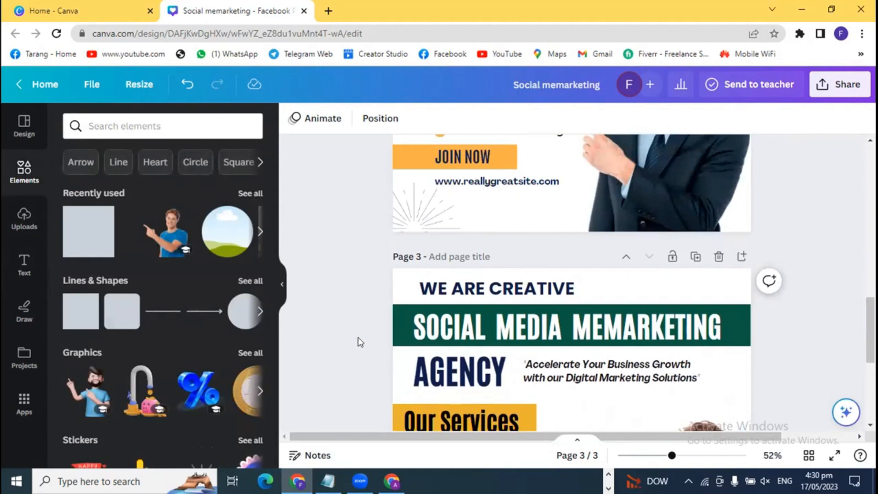
{"action": "scroll", "coordinate": [361, 342], "scroll_direction": "down", "scroll_amount": 4}
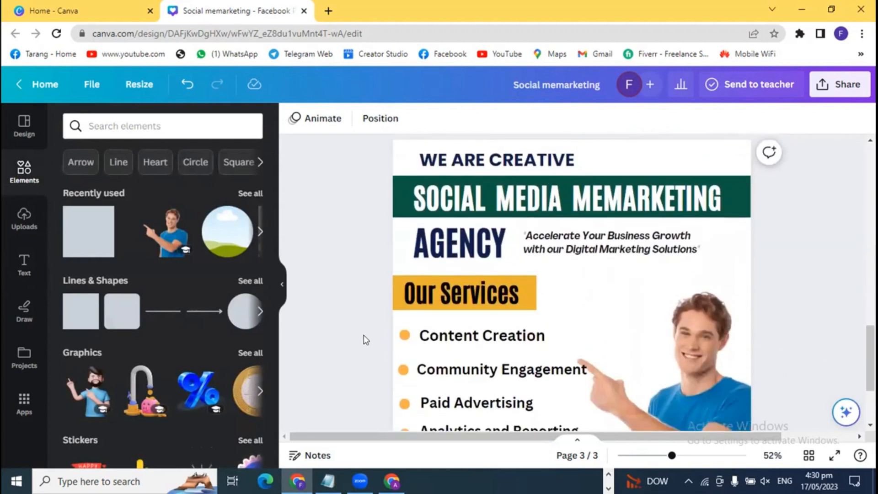
{"action": "scroll", "coordinate": [364, 339], "scroll_direction": "down", "scroll_amount": 4}
{"action": "scroll", "coordinate": [363, 337], "scroll_direction": "up", "scroll_amount": 6}
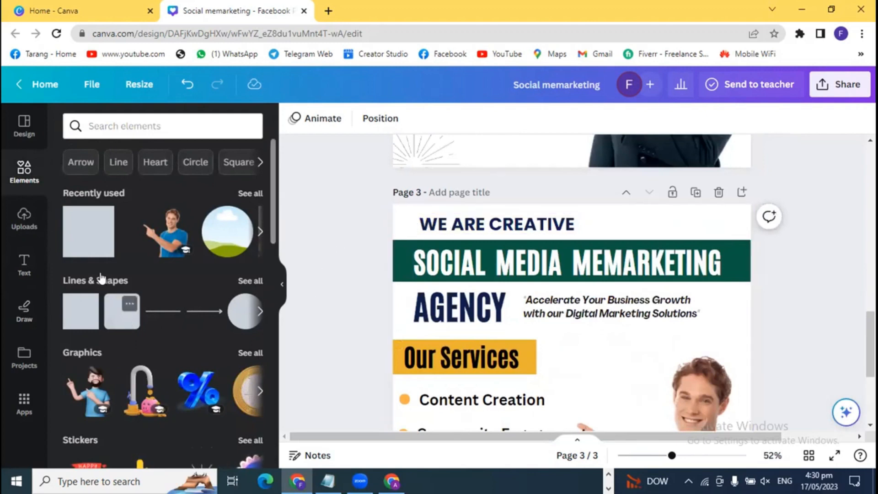
- Add the uploaded KN logo to page 3 and shrink it to a small mark near the header
{"action": "left_click", "coordinate": [25, 219]}
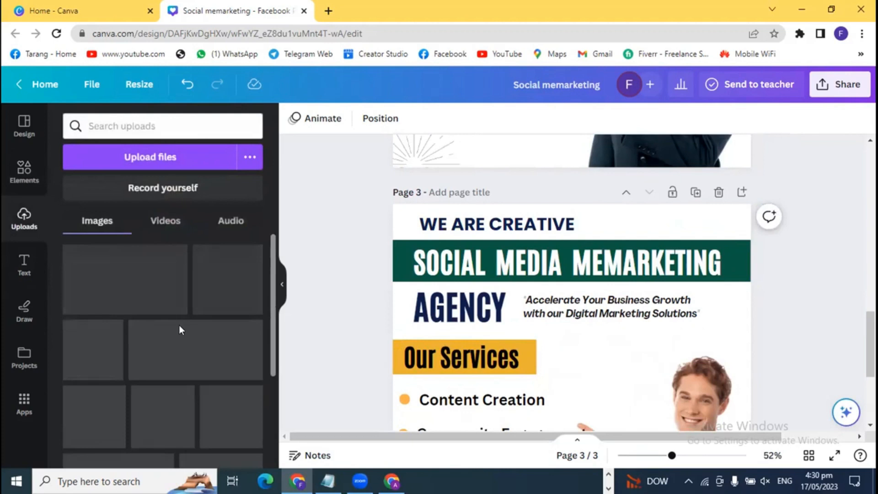
{"action": "scroll", "coordinate": [187, 359], "scroll_direction": "down", "scroll_amount": 3}
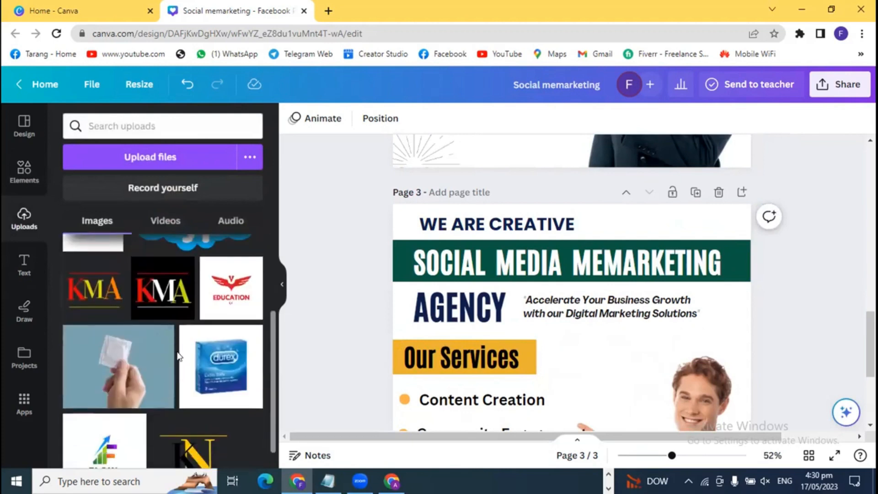
{"action": "left_click", "coordinate": [210, 444]}
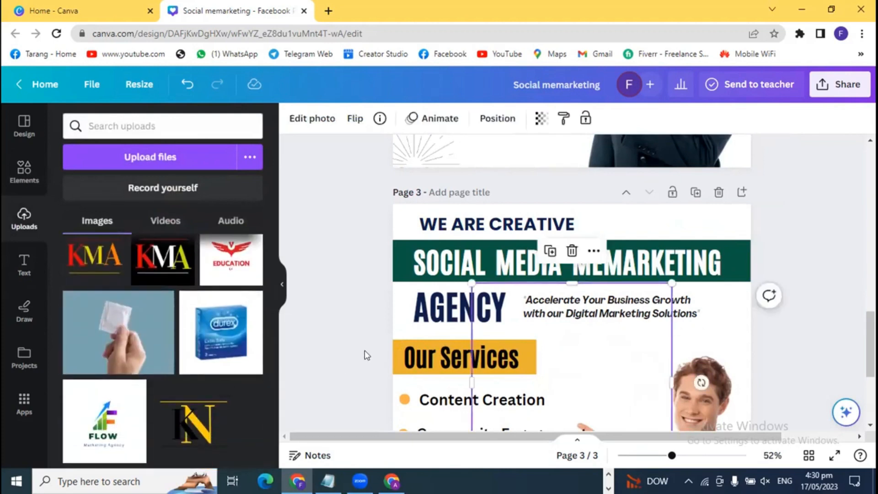
{"action": "left_click_drag", "start_coordinate": [472, 283], "coordinate": [545, 357]}
{"action": "left_click_drag", "start_coordinate": [598, 387], "coordinate": [590, 325]}
{"action": "left_click_drag", "start_coordinate": [660, 418], "coordinate": [685, 244]}
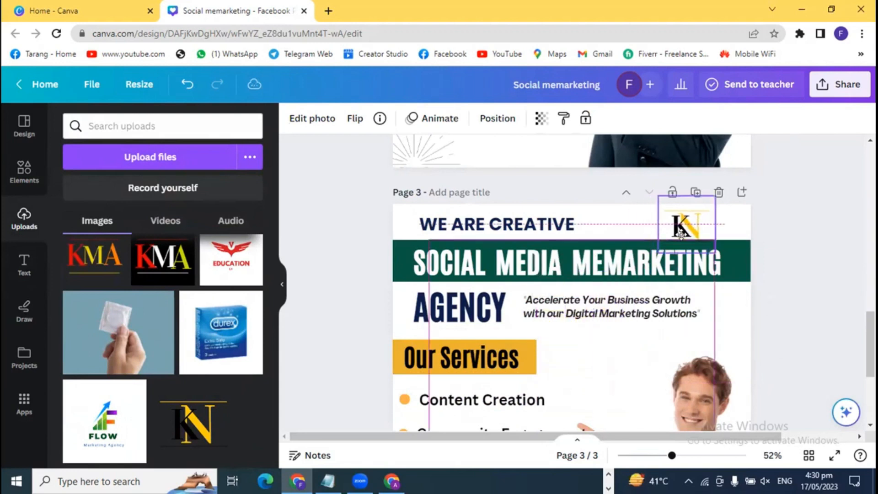
{"action": "left_click_drag", "start_coordinate": [657, 194], "coordinate": [692, 231]}
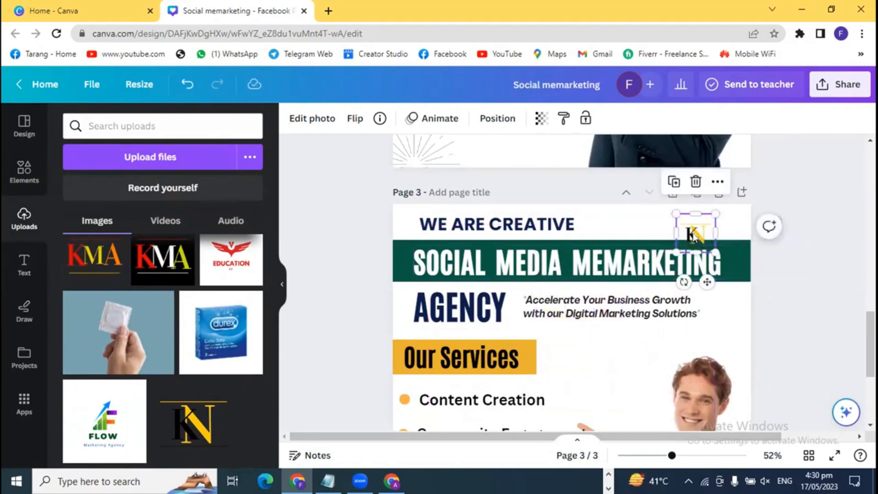
- Narrow the WE ARE CREATIVE box and nudge the KN logo into the top-right corner
{"action": "left_click", "coordinate": [688, 231]}
{"action": "left_click", "coordinate": [691, 232]}
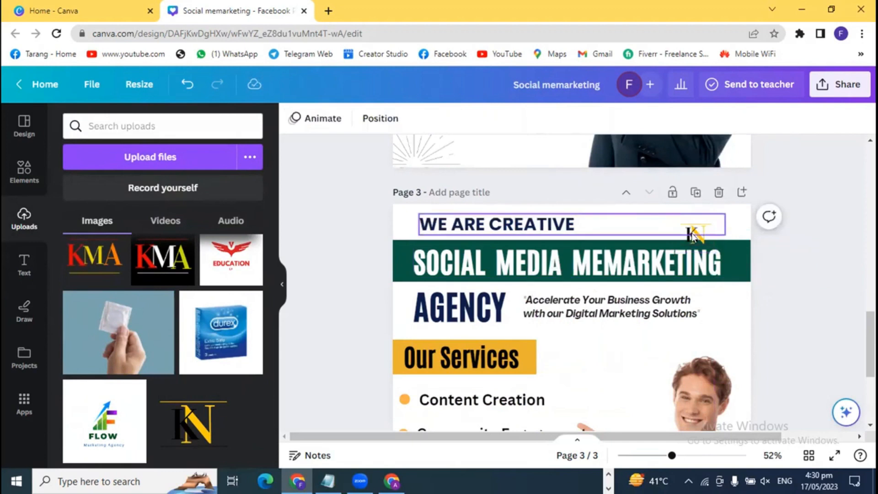
{"action": "left_click", "coordinate": [717, 227]}
{"action": "mouse_move", "coordinate": [722, 222]}
{"action": "left_mouse_down"}
{"action": "mouse_move", "coordinate": [652, 224]}
{"action": "mouse_move", "coordinate": [719, 219]}
{"action": "left_mouse_up"}
{"action": "left_click", "coordinate": [785, 290]}
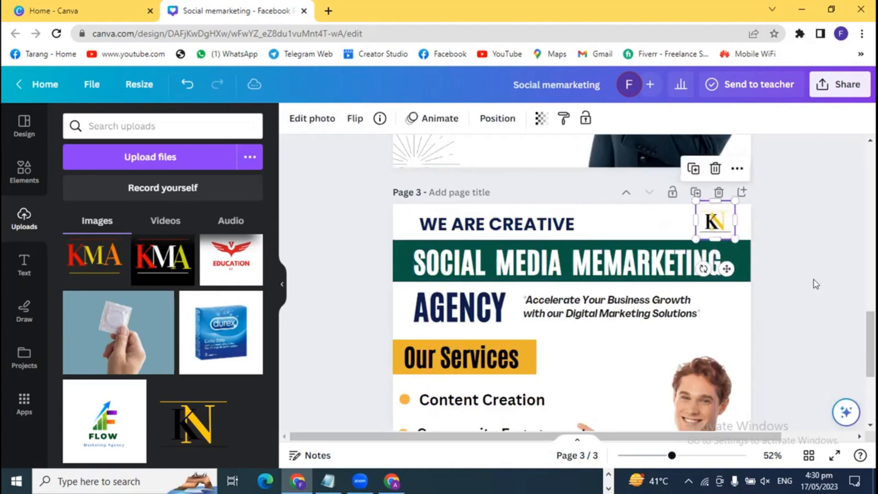
{"action": "left_click", "coordinate": [823, 301]}
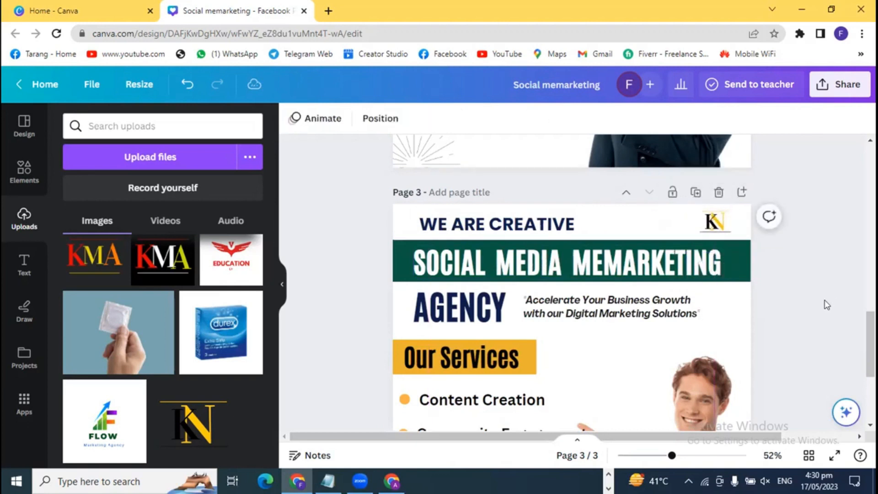
{"action": "left_click", "coordinate": [720, 212]}
{"action": "left_click_drag", "start_coordinate": [719, 211], "coordinate": [720, 212]}
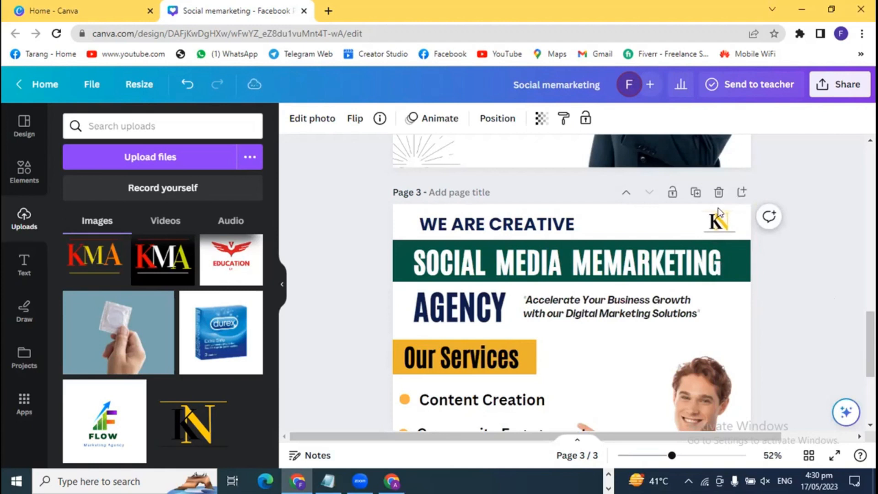
{"action": "key", "text": "Right"}
{"action": "key", "text": "Right"}
{"action": "key", "text": "Right"}
{"action": "key", "text": "Right"}
{"action": "key", "text": "Right"}
{"action": "key", "text": "Right"}
{"action": "key", "text": "Right"}
{"action": "key", "text": "Right"}
{"action": "key", "text": "Right"}
{"action": "key", "text": "Right"}
{"action": "key", "text": "Right"}
{"action": "key", "text": "Right"}
{"action": "key", "text": "Right"}
{"action": "left_click", "coordinate": [762, 255]}
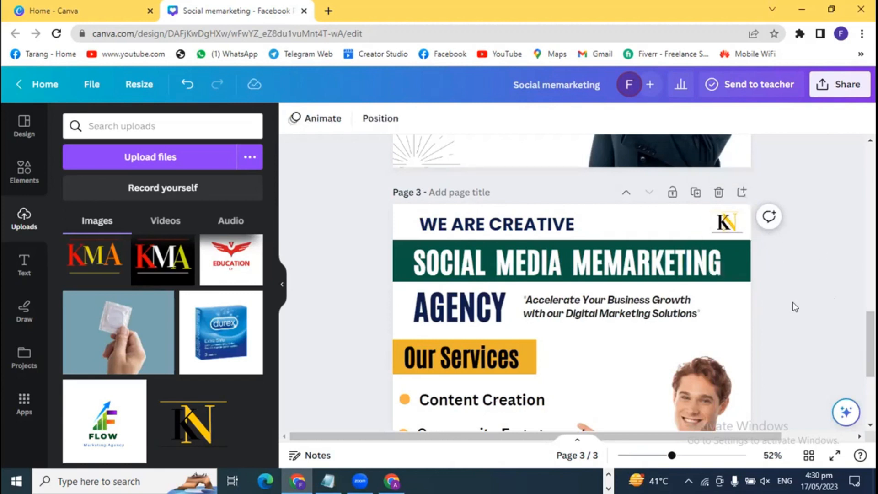
{"action": "scroll", "coordinate": [794, 303], "scroll_direction": "down", "scroll_amount": 2}
{"action": "scroll", "coordinate": [792, 301], "scroll_direction": "up", "scroll_amount": 2}
- Delete the man photo from the page
{"action": "scroll", "coordinate": [793, 318], "scroll_direction": "down", "scroll_amount": 4}
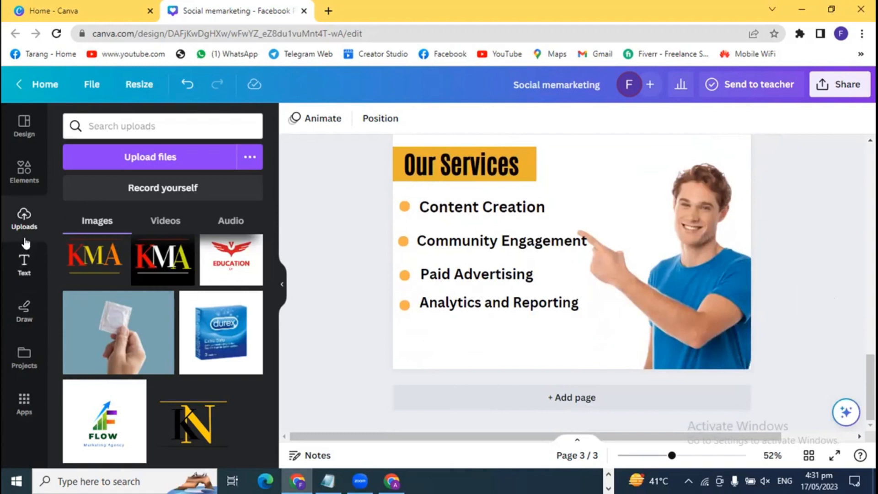
{"action": "left_click", "coordinate": [17, 172]}
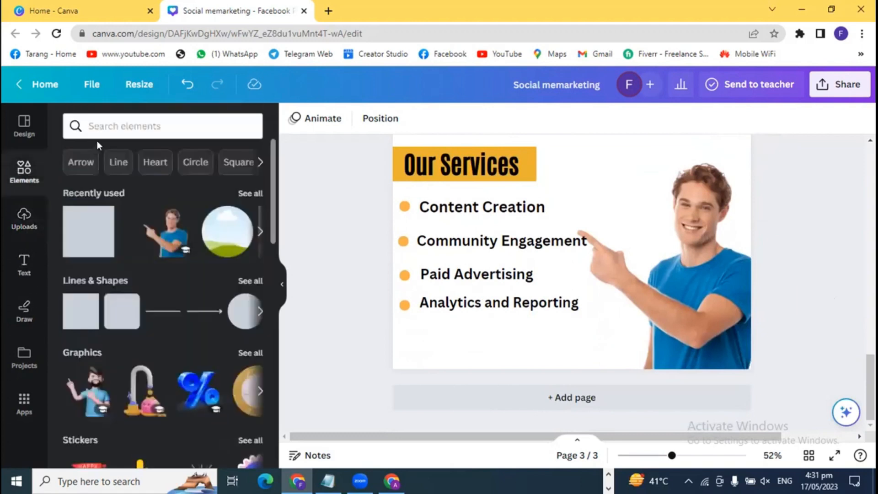
{"action": "left_click", "coordinate": [103, 128]}
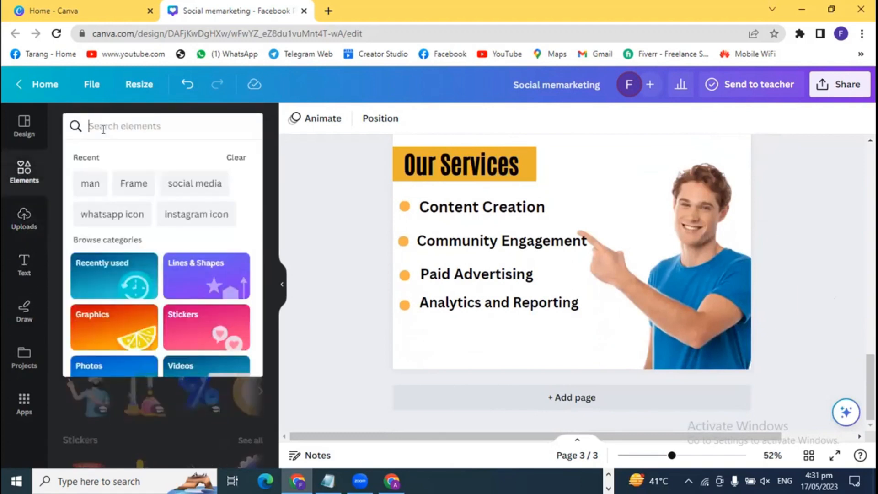
{"action": "left_click", "coordinate": [326, 248]}
{"action": "left_click", "coordinate": [706, 305]}
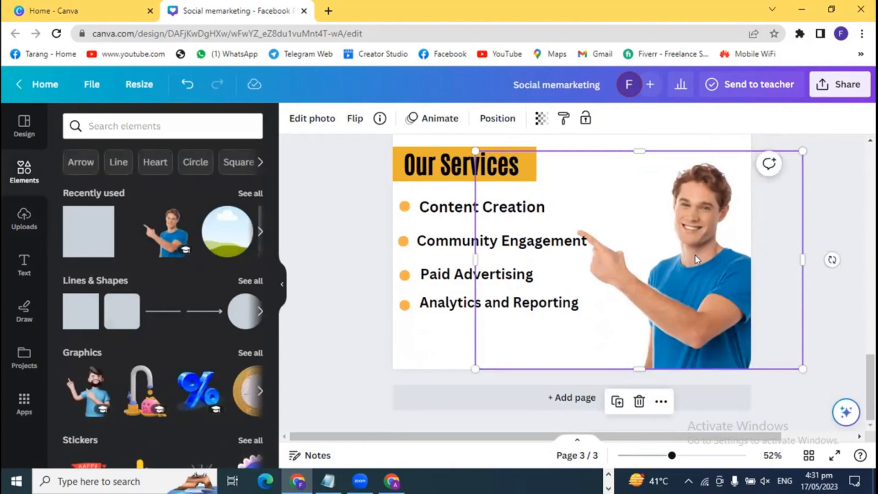
{"action": "key", "text": "Delete"}
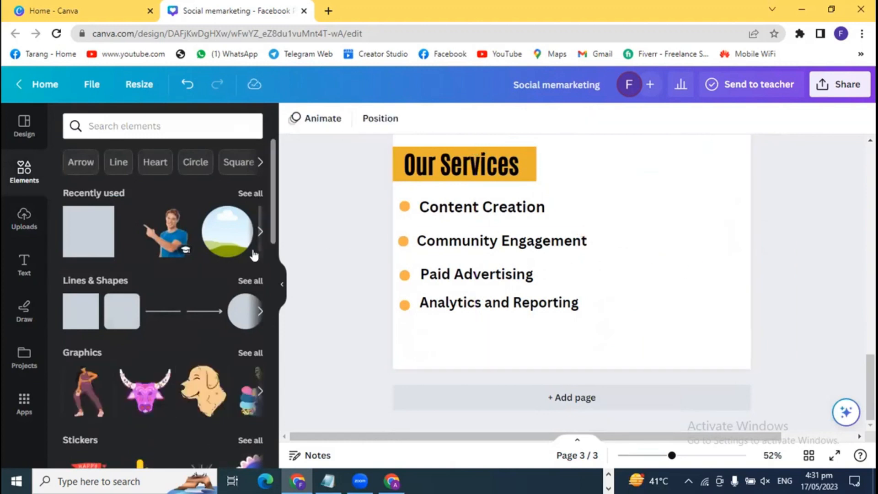
- Add a circular frame and position it beside the services list
{"action": "left_click", "coordinate": [224, 238]}
{"action": "left_click", "coordinate": [355, 270]}
{"action": "left_click_drag", "start_coordinate": [621, 214], "coordinate": [652, 235]}
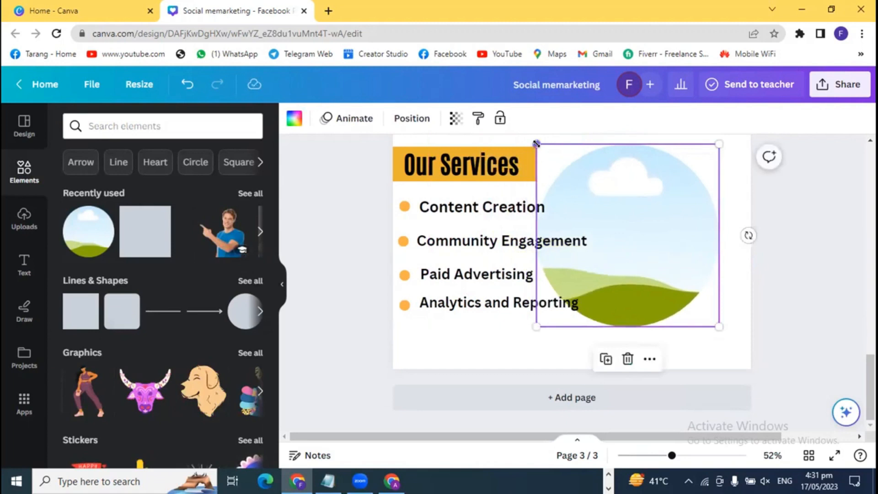
{"action": "left_click_drag", "start_coordinate": [535, 144], "coordinate": [645, 206]}
{"action": "left_click_drag", "start_coordinate": [664, 263], "coordinate": [676, 243]}
{"action": "left_click", "coordinate": [773, 295]}
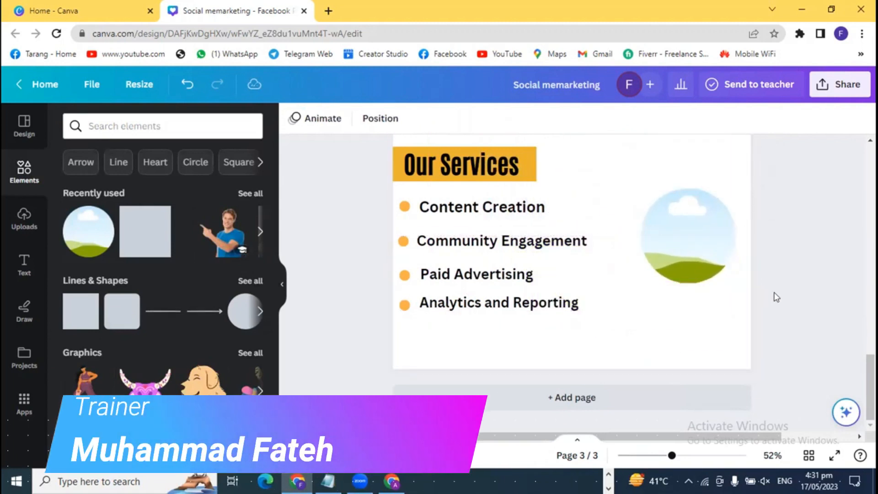
- Try the man photo inside the circle frame, then undo it and remove the cut-out
{"action": "left_click", "coordinate": [233, 245]}
{"action": "left_click_drag", "start_coordinate": [641, 223], "coordinate": [674, 239]}
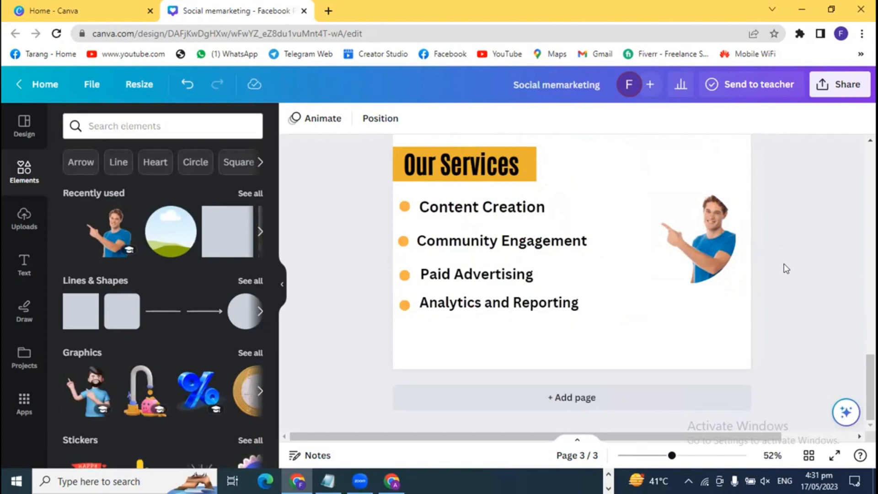
{"action": "key", "text": "ctrl+z"}
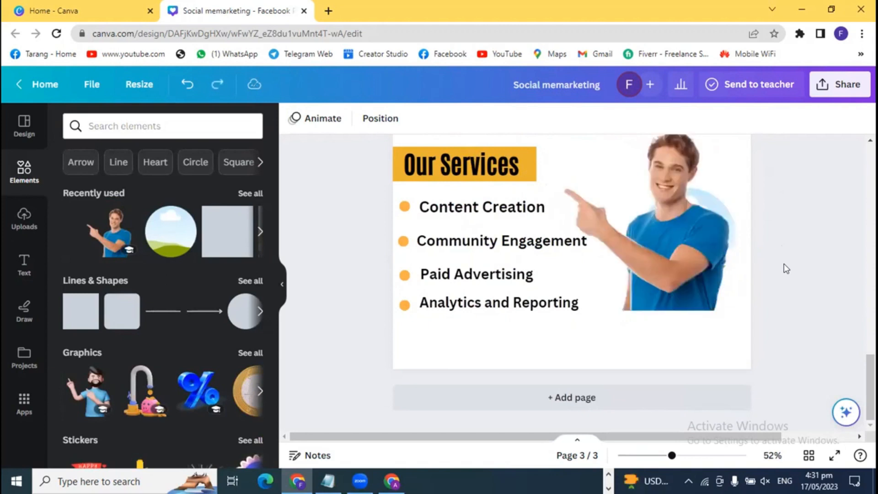
{"action": "key", "text": "ctrl+z"}
{"action": "key", "text": "ctrl+z"}
- Enlarge the empty circle frame and move it up beside the list
{"action": "left_click", "coordinate": [720, 258]}
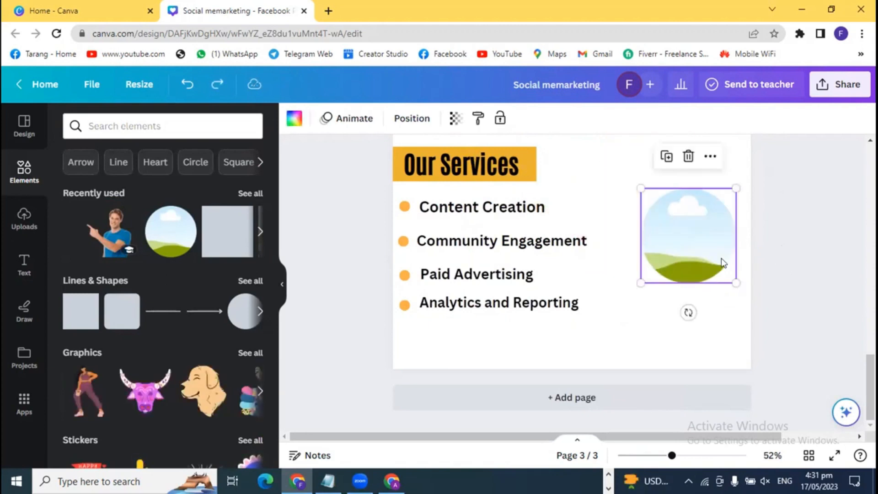
{"action": "left_click_drag", "start_coordinate": [641, 281], "coordinate": [588, 336]}
{"action": "left_click_drag", "start_coordinate": [664, 253], "coordinate": [669, 224]}
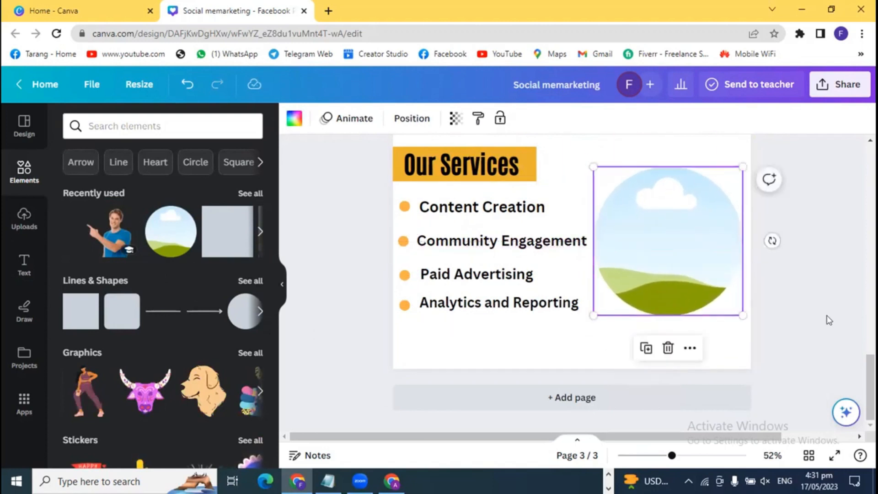
- Search 'laptop' photos and try a woman-at-laptop photo in the frame, then undo it
{"action": "left_click", "coordinate": [125, 126]}
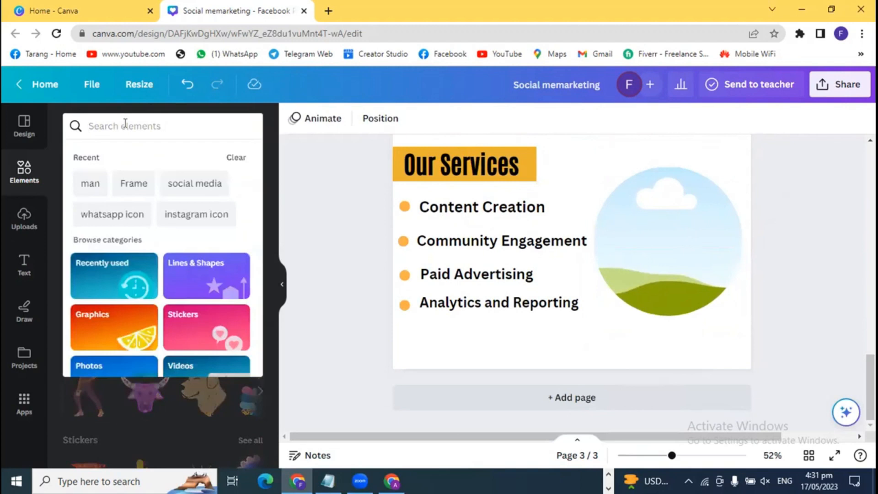
{"action": "type", "text": "lapto"}
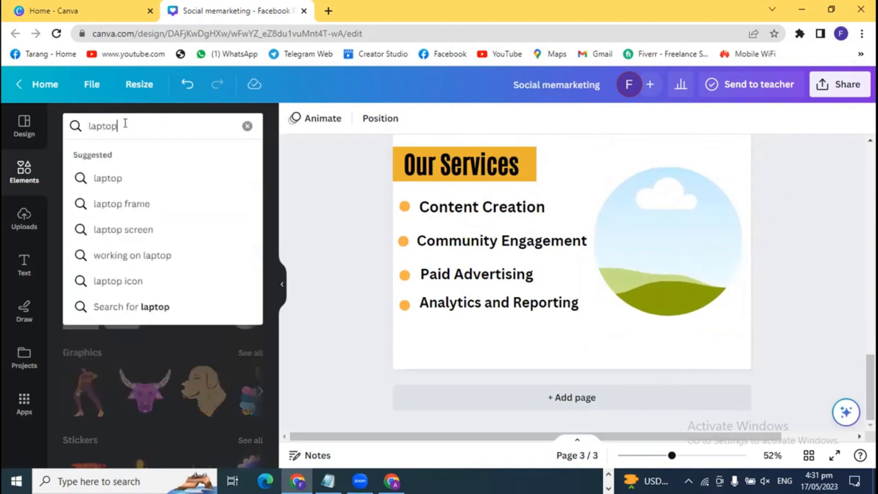
{"action": "type", "text": "p"}
{"action": "key", "text": "Return"}
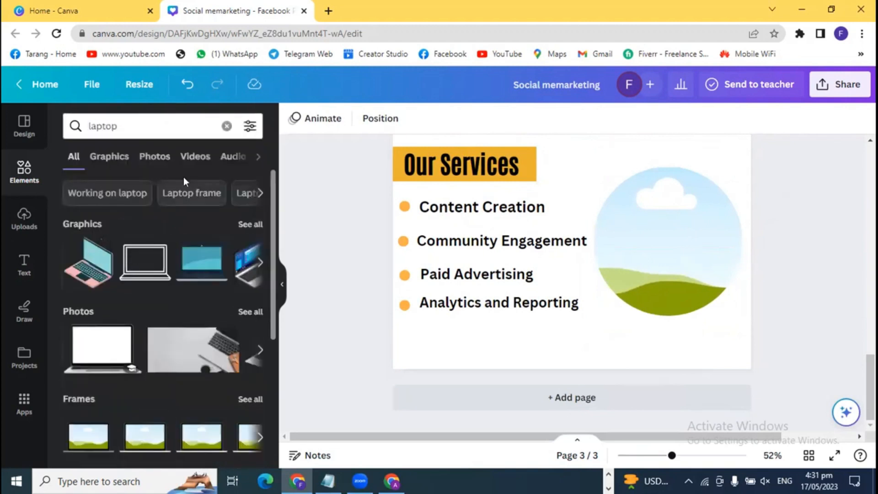
{"action": "left_click", "coordinate": [163, 158]}
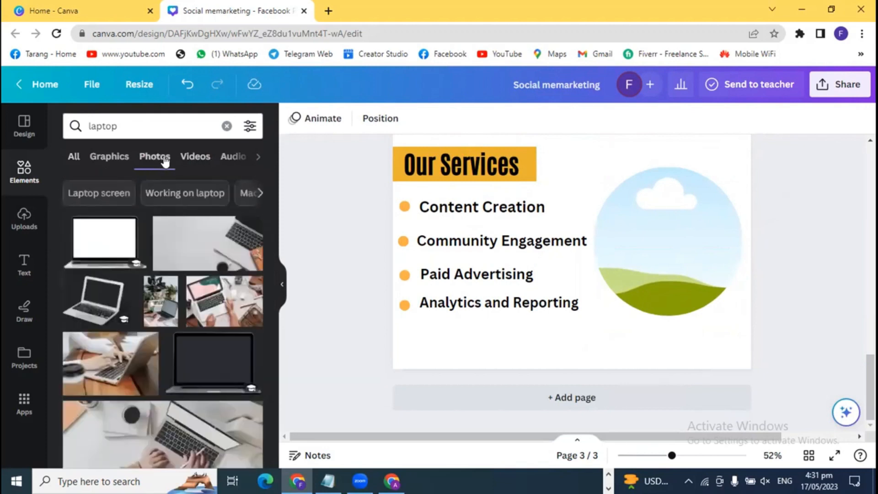
{"action": "scroll", "coordinate": [196, 402], "scroll_direction": "down", "scroll_amount": 5}
{"action": "scroll", "coordinate": [196, 403], "scroll_direction": "down", "scroll_amount": 10}
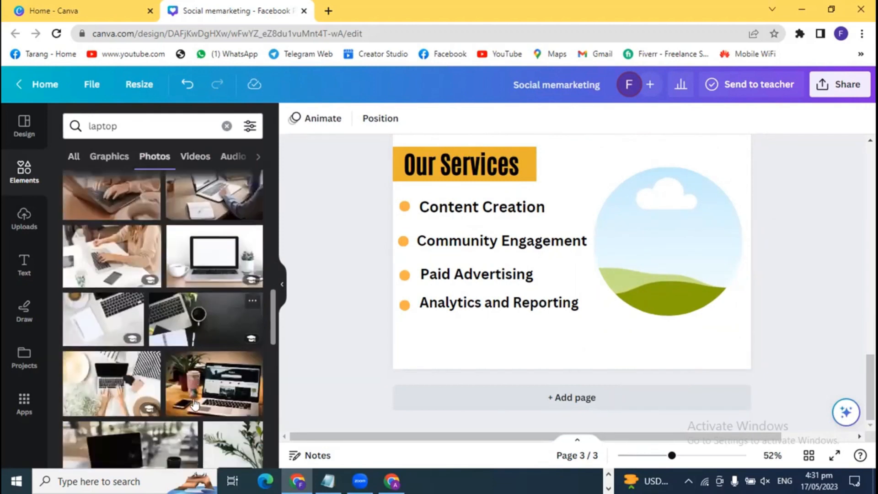
{"action": "scroll", "coordinate": [151, 297], "scroll_direction": "up", "scroll_amount": 2}
{"action": "left_click", "coordinate": [114, 292]}
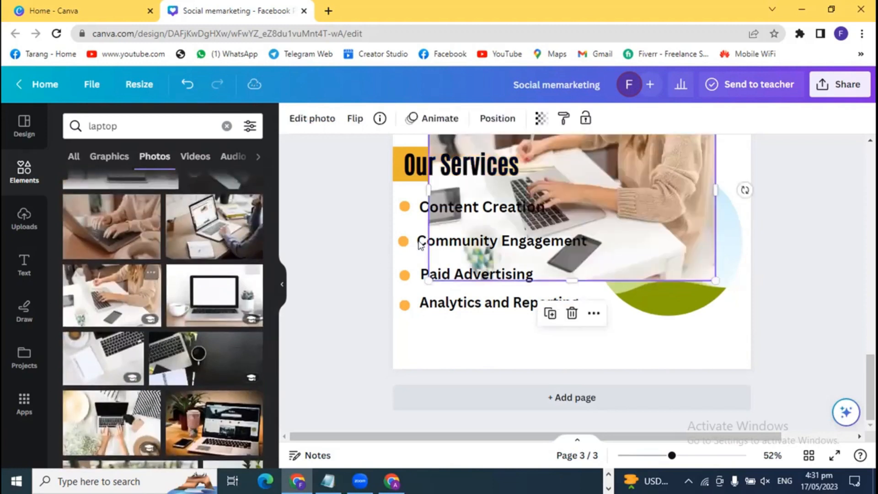
{"action": "left_click_drag", "start_coordinate": [634, 187], "coordinate": [667, 240]}
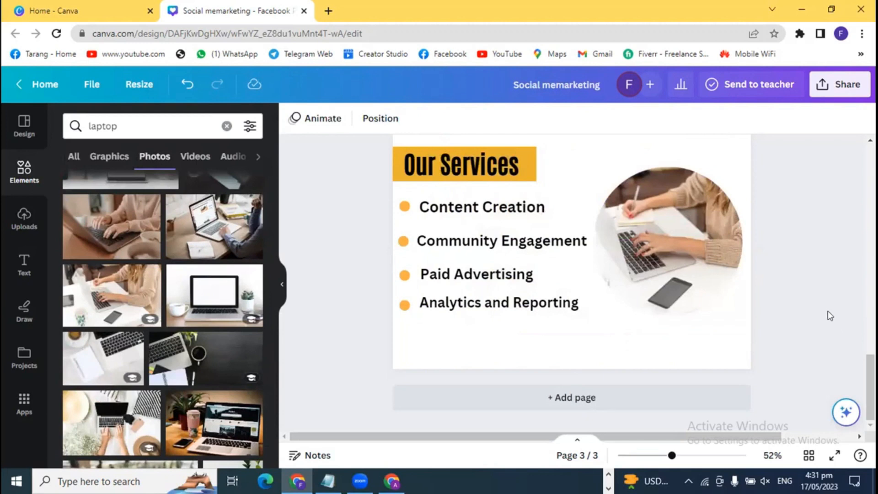
{"action": "key", "text": "ctrl+z"}
{"action": "key", "text": "ctrl+z"}
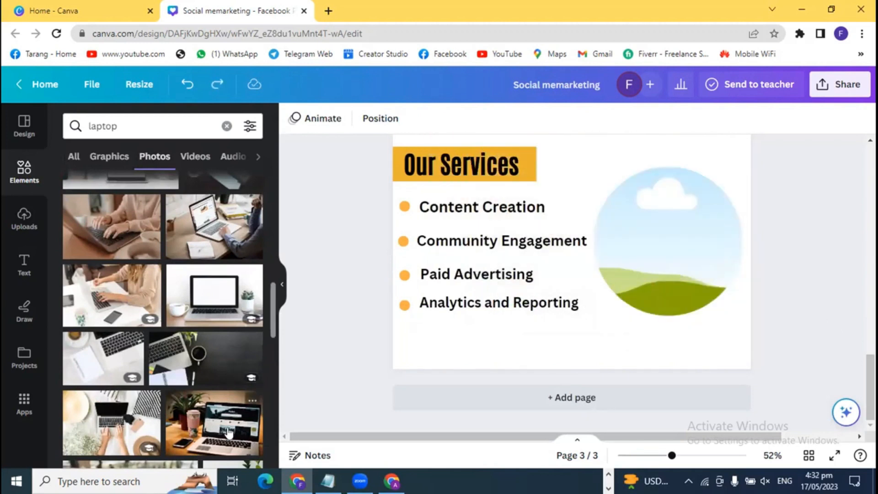
- Drop the laptop-and-coffee-cup photo into the circle frame and nudge it slightly higher
{"action": "left_click", "coordinate": [241, 410]}
{"action": "left_click_drag", "start_coordinate": [621, 224], "coordinate": [729, 251]}
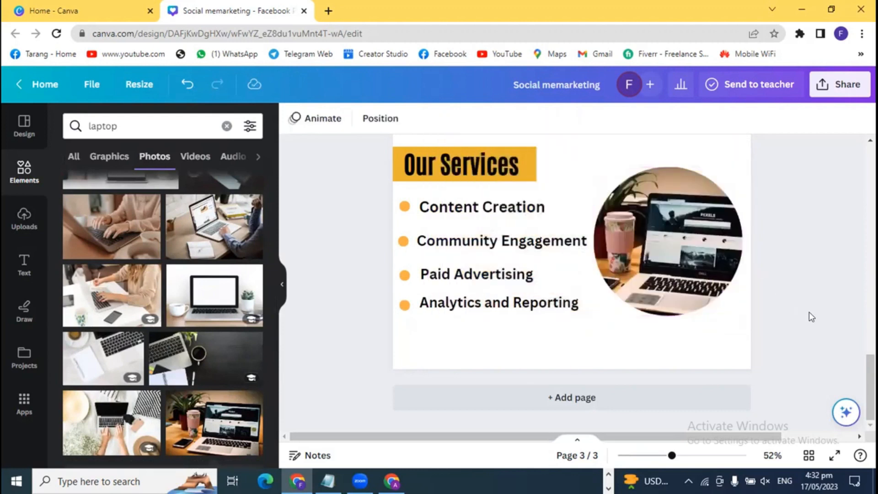
{"action": "scroll", "coordinate": [814, 318], "scroll_direction": "up", "scroll_amount": 4}
{"action": "scroll", "coordinate": [814, 318], "scroll_direction": "down", "scroll_amount": 4}
{"action": "scroll", "coordinate": [815, 319], "scroll_direction": "up", "scroll_amount": 4}
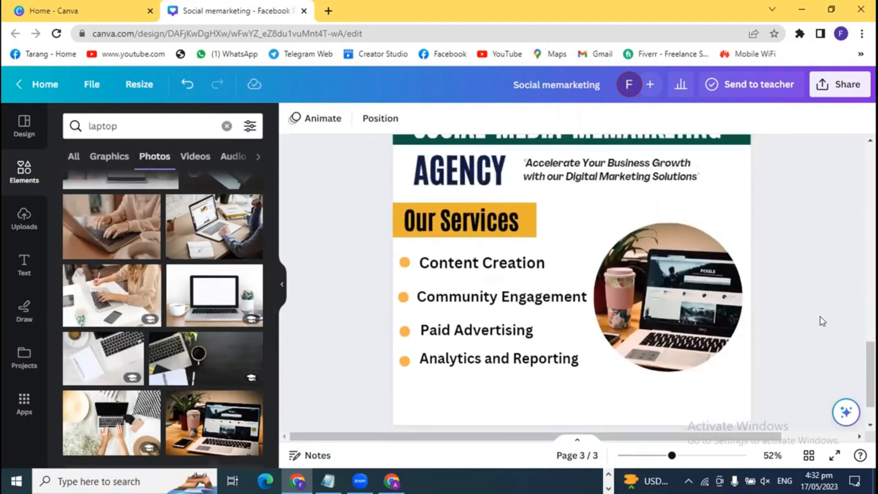
{"action": "left_click", "coordinate": [660, 339]}
{"action": "left_click_drag", "start_coordinate": [660, 340], "coordinate": [660, 321]}
{"action": "left_click", "coordinate": [816, 355]}
{"action": "scroll", "coordinate": [816, 357], "scroll_direction": "up", "scroll_amount": 3}
{"action": "scroll", "coordinate": [816, 357], "scroll_direction": "down", "scroll_amount": 5}
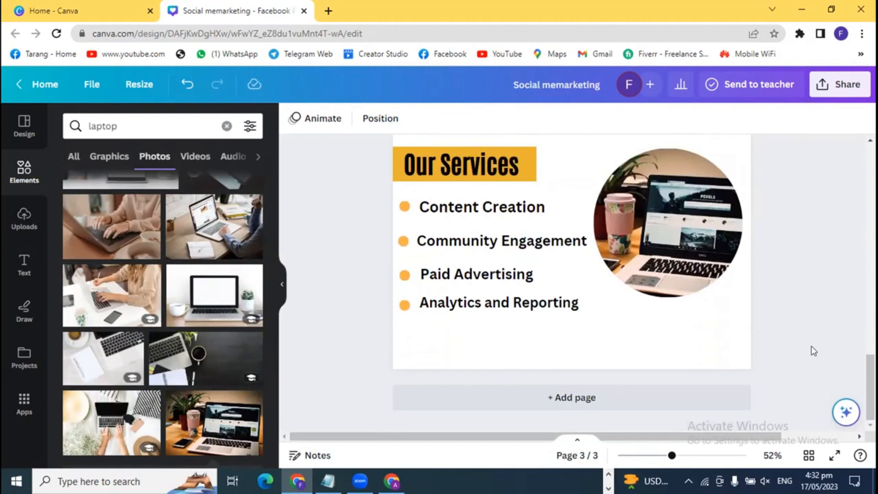
- Search 'what' and add the green B WhatsApp graphic, shrunk below the services list
{"action": "left_click", "coordinate": [74, 162]}
{"action": "left_click", "coordinate": [226, 126]}
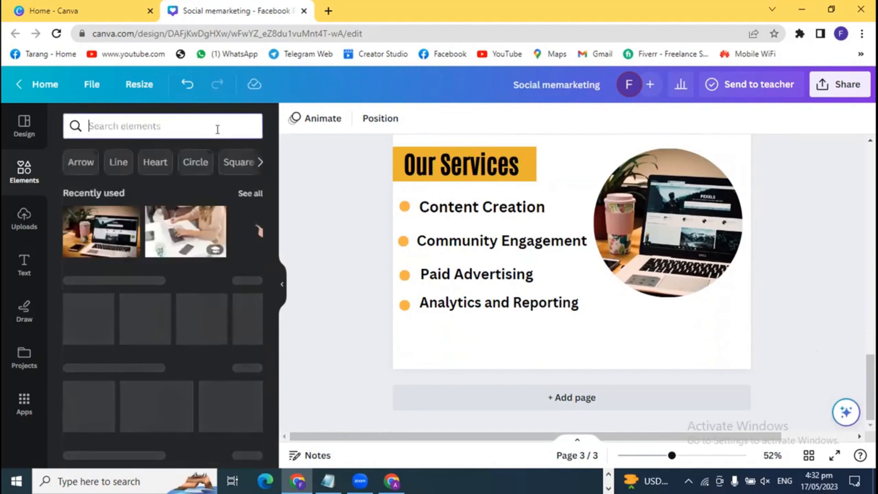
{"action": "type", "text": "what"}
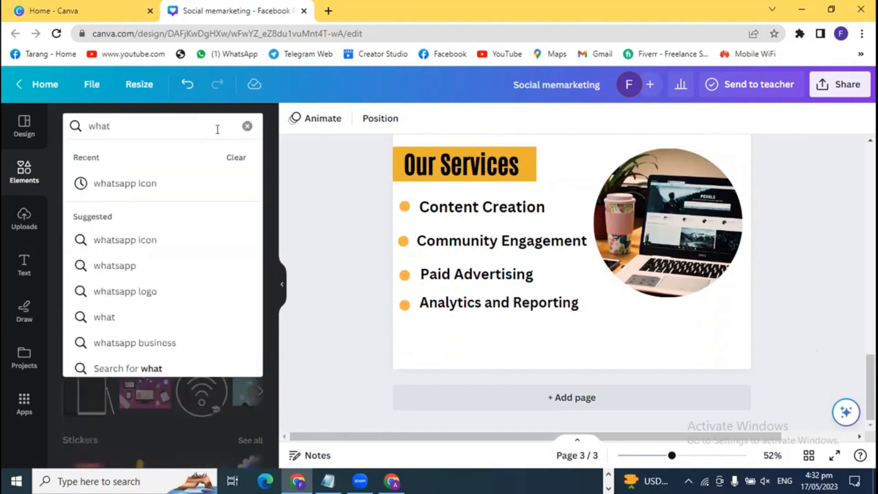
{"action": "left_click", "coordinate": [143, 183]}
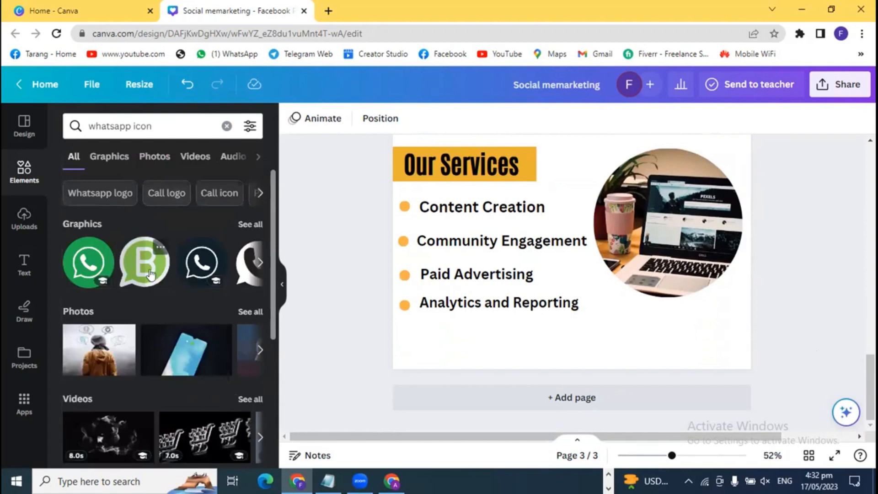
{"action": "left_click", "coordinate": [151, 275]}
{"action": "left_click_drag", "start_coordinate": [600, 180], "coordinate": [628, 277]}
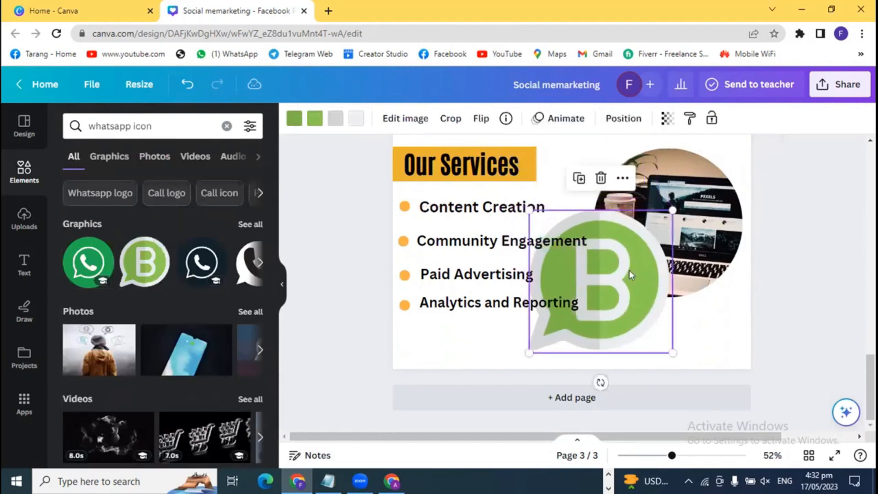
{"action": "left_click_drag", "start_coordinate": [675, 226], "coordinate": [585, 298]}
{"action": "left_click_drag", "start_coordinate": [574, 329], "coordinate": [550, 342]}
{"action": "left_click", "coordinate": [361, 329]}
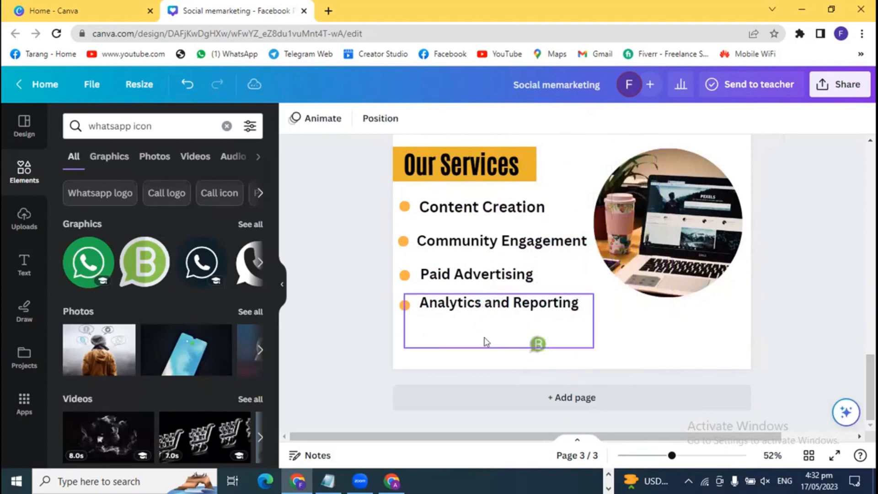
- Resize the B icon to 66 px and nudge it up beneath Analytics and Reporting
{"action": "left_click", "coordinate": [540, 348]}
{"action": "left_click_drag", "start_coordinate": [549, 355], "coordinate": [412, 343]}
{"action": "left_click", "coordinate": [543, 348]}
{"action": "left_click", "coordinate": [346, 340]}
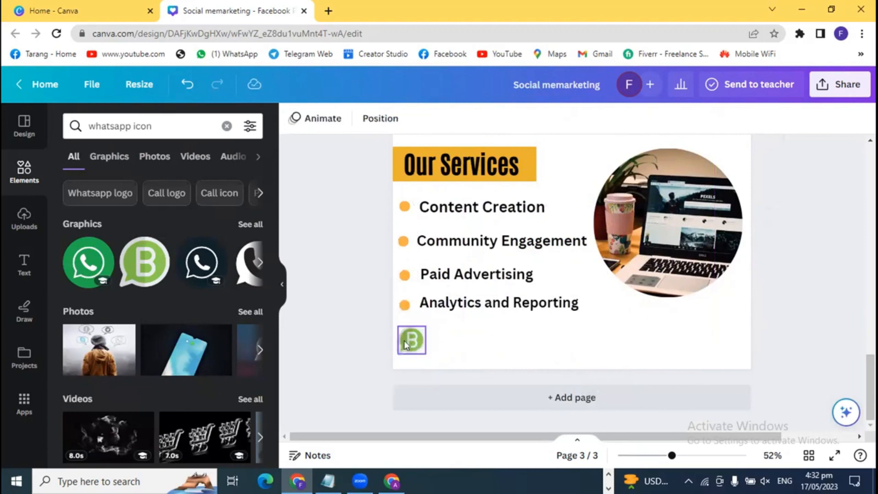
{"action": "left_click", "coordinate": [406, 345]}
{"action": "left_click", "coordinate": [344, 339]}
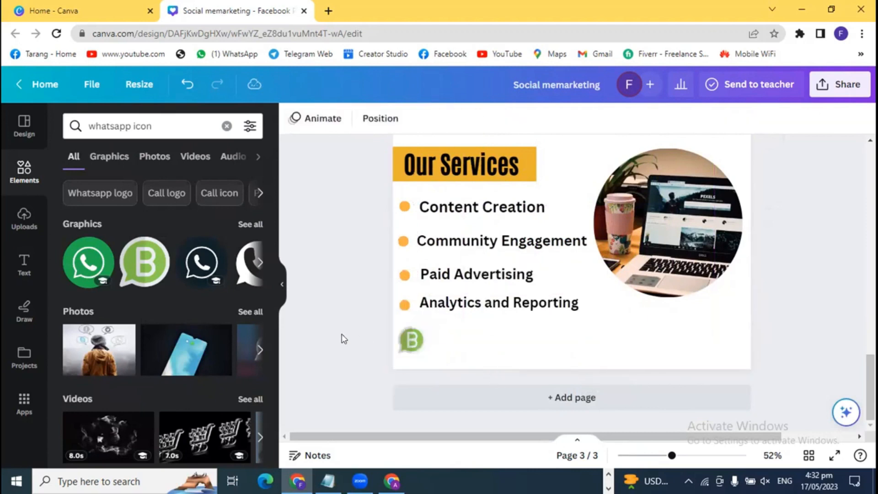
{"action": "left_click", "coordinate": [401, 350]}
{"action": "left_click_drag", "start_coordinate": [426, 354], "coordinate": [428, 354]}
{"action": "key", "text": "Up"}
{"action": "key", "text": "Up"}
{"action": "key", "text": "Up"}
{"action": "key", "text": "Up"}
{"action": "key", "text": "Up"}
{"action": "key", "text": "Up"}
{"action": "key", "text": "Up"}
{"action": "key", "text": "Up"}
{"action": "key", "text": "Up"}
{"action": "key", "text": "Up"}
{"action": "key", "text": "Up"}
{"action": "key", "text": "Up"}
{"action": "key", "text": "Up"}
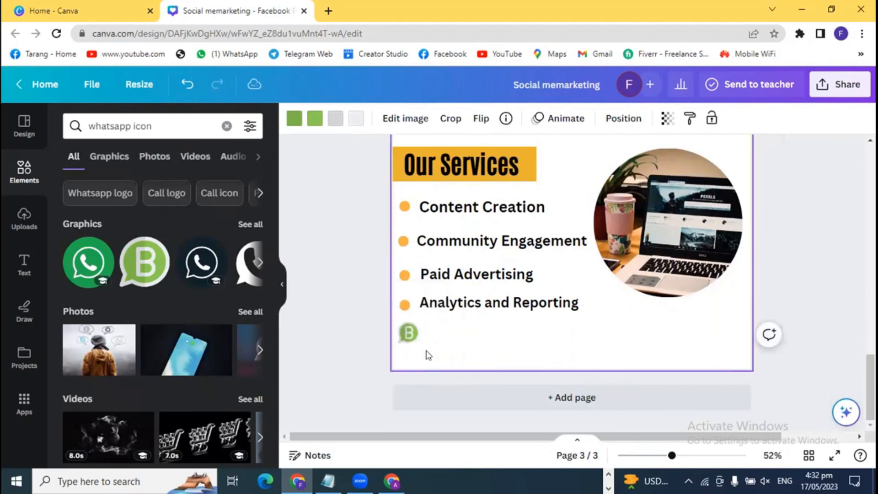
{"action": "left_click", "coordinate": [336, 346]}
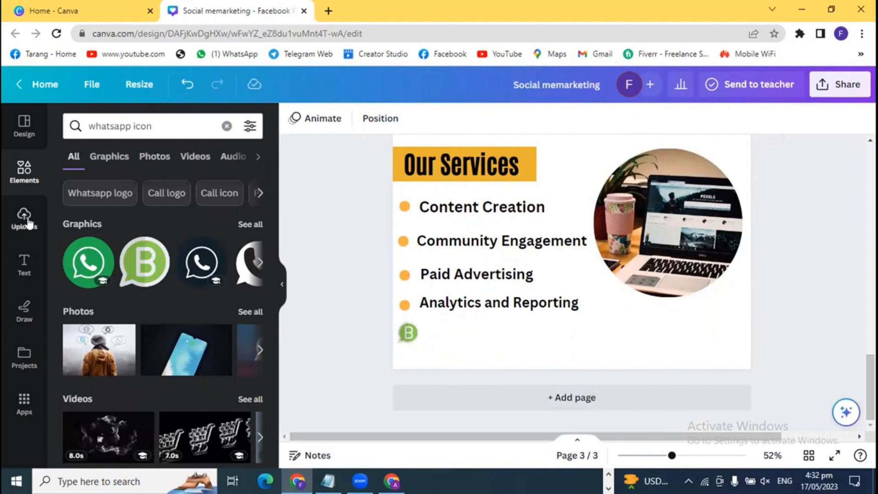
- Add a heading text box and place it under the services list
{"action": "left_click", "coordinate": [25, 264]}
{"action": "left_click", "coordinate": [130, 286]}
{"action": "left_click", "coordinate": [349, 319]}
{"action": "left_click_drag", "start_coordinate": [596, 253], "coordinate": [586, 336]}
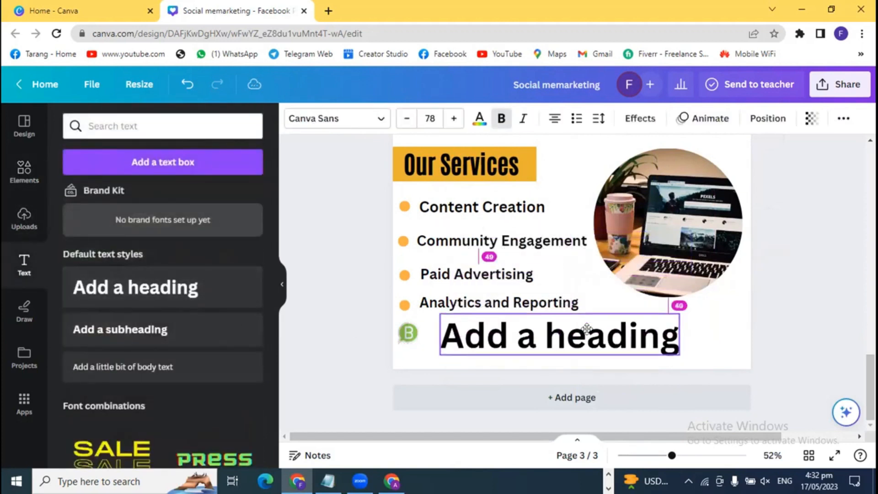
{"action": "left_click_drag", "start_coordinate": [674, 311], "coordinate": [505, 331]}
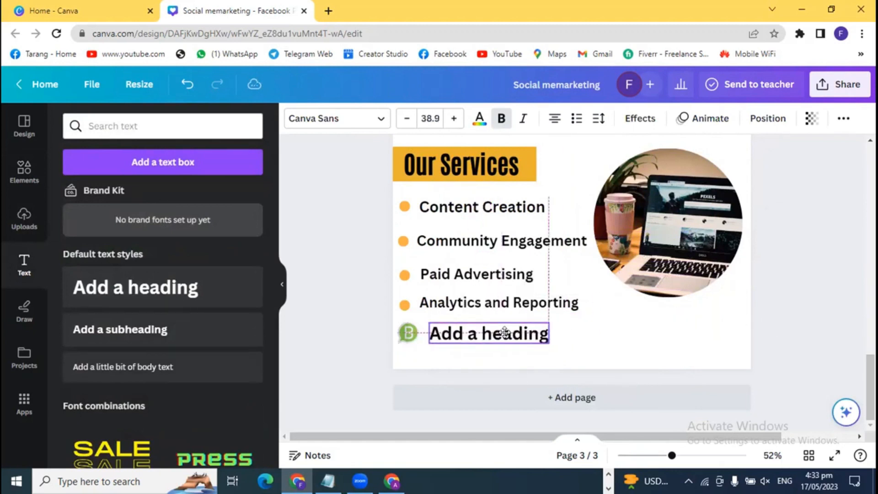
- Enter the contact phone number as the heading and size it beside the WhatsApp icon
{"action": "double_click", "coordinate": [507, 334]}
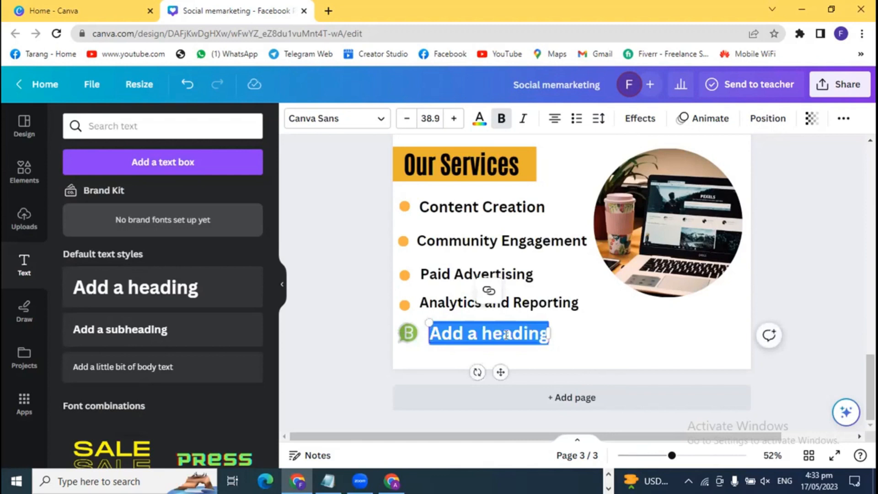
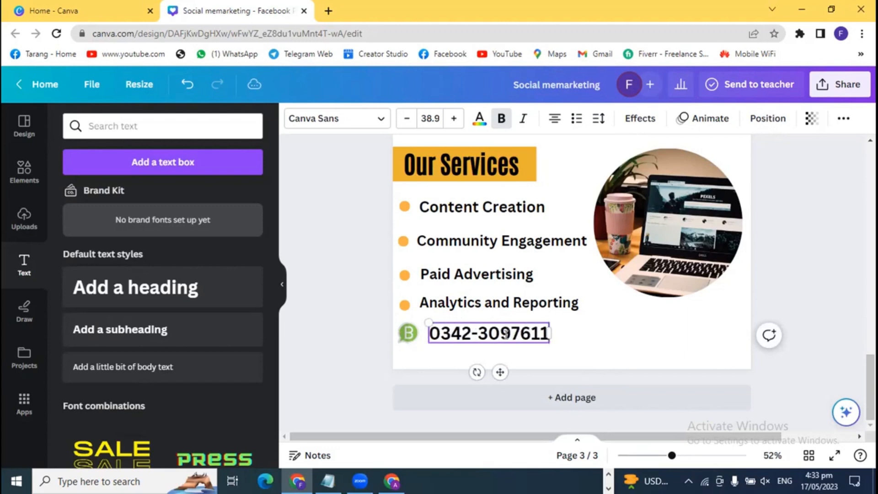
{"action": "left_click", "coordinate": [366, 338]}
{"action": "left_click_drag", "start_coordinate": [455, 332], "coordinate": [529, 318]}
{"action": "left_click_drag", "start_coordinate": [596, 337], "coordinate": [506, 335]}
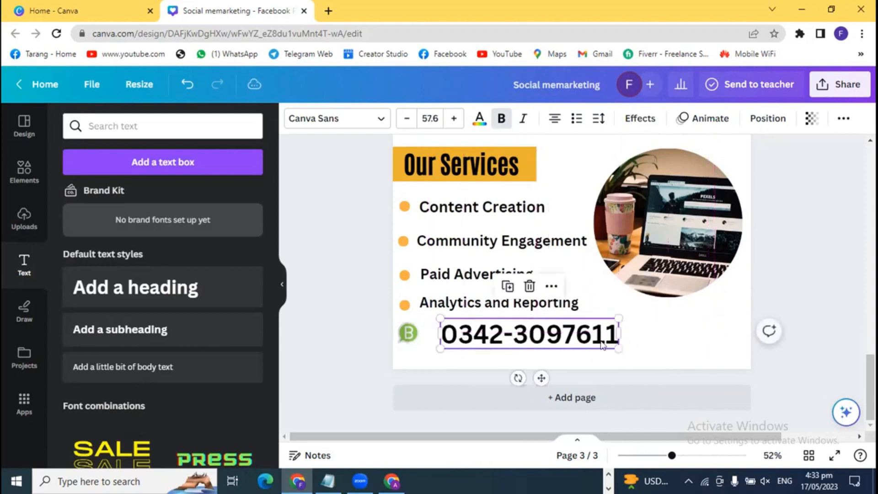
{"action": "left_click_drag", "start_coordinate": [617, 349], "coordinate": [588, 344]}
{"action": "mouse_move", "coordinate": [475, 329]}
{"action": "left_mouse_down"}
{"action": "mouse_move", "coordinate": [461, 332]}
{"action": "mouse_move", "coordinate": [465, 338]}
{"action": "left_mouse_up"}
{"action": "left_click", "coordinate": [326, 318]}
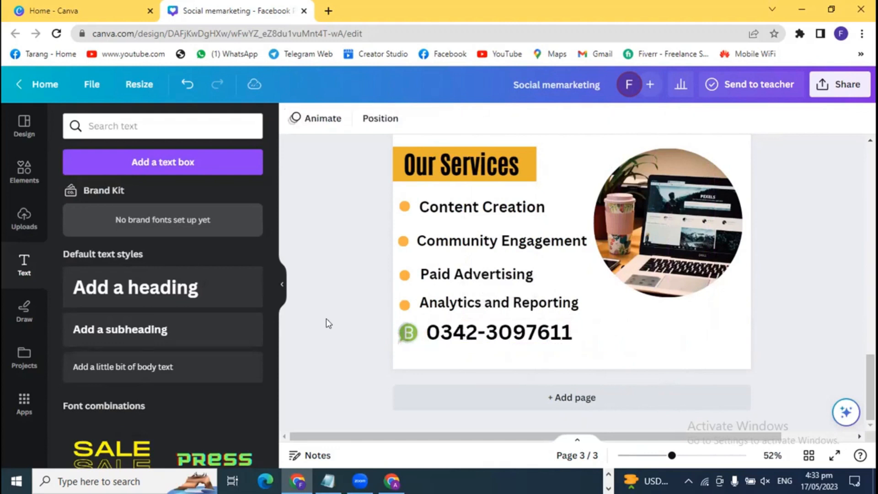
{"action": "left_click", "coordinate": [456, 336]}
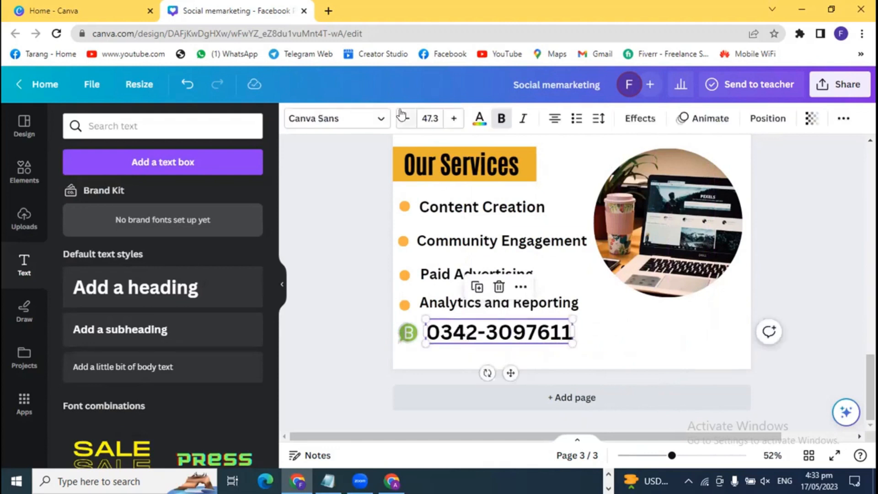
- Give the SOCIAL MEDIA MEMARKETING banner the logo's yellow with a slightly softer shade
{"action": "scroll", "coordinate": [380, 257], "scroll_direction": "up", "scroll_amount": 2}
{"action": "scroll", "coordinate": [377, 268], "scroll_direction": "up", "scroll_amount": 2}
{"action": "scroll", "coordinate": [378, 268], "scroll_direction": "down", "scroll_amount": 3}
{"action": "scroll", "coordinate": [377, 268], "scroll_direction": "up", "scroll_amount": 1}
{"action": "scroll", "coordinate": [378, 268], "scroll_direction": "down", "scroll_amount": 3}
{"action": "scroll", "coordinate": [376, 279], "scroll_direction": "up", "scroll_amount": 3}
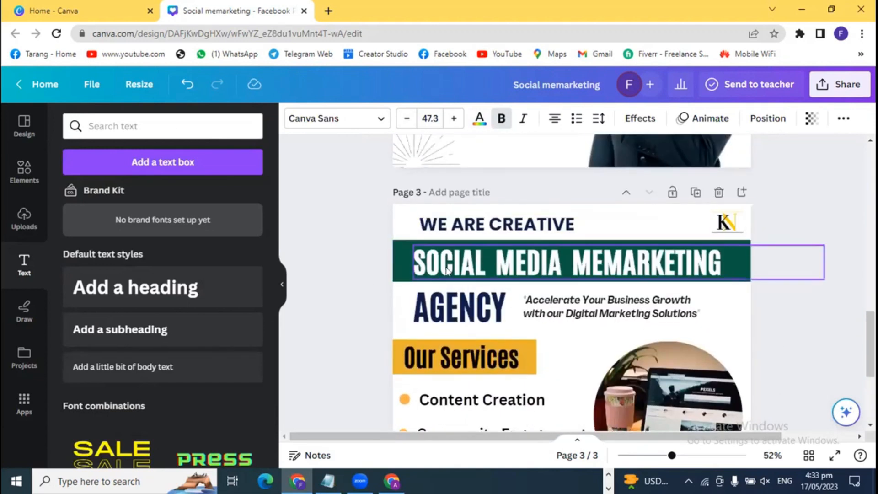
{"action": "left_click", "coordinate": [398, 253]}
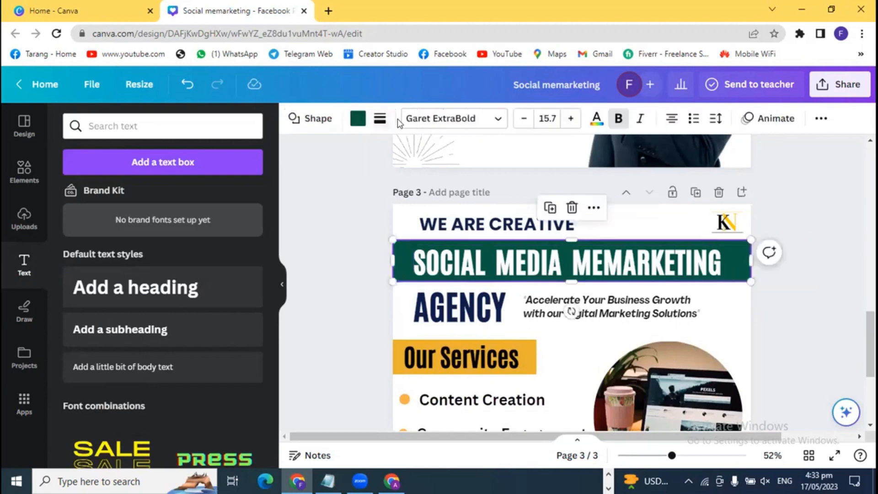
{"action": "left_click", "coordinate": [358, 119]}
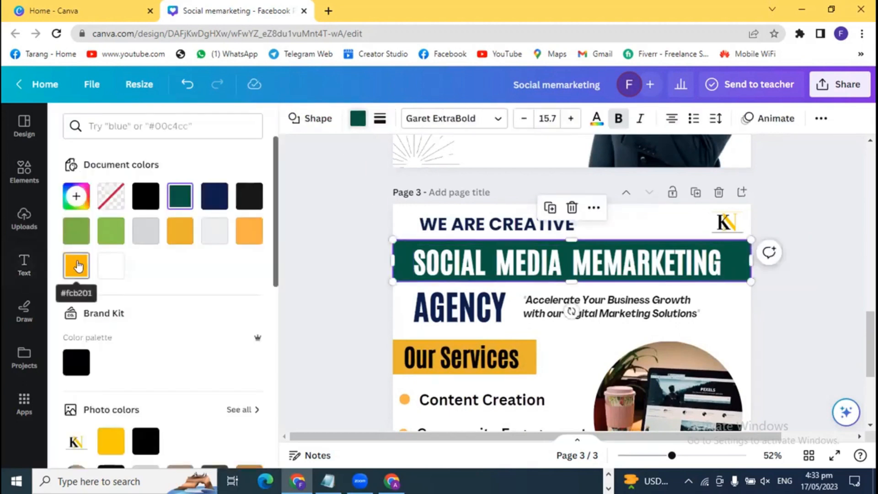
{"action": "left_click", "coordinate": [81, 202]}
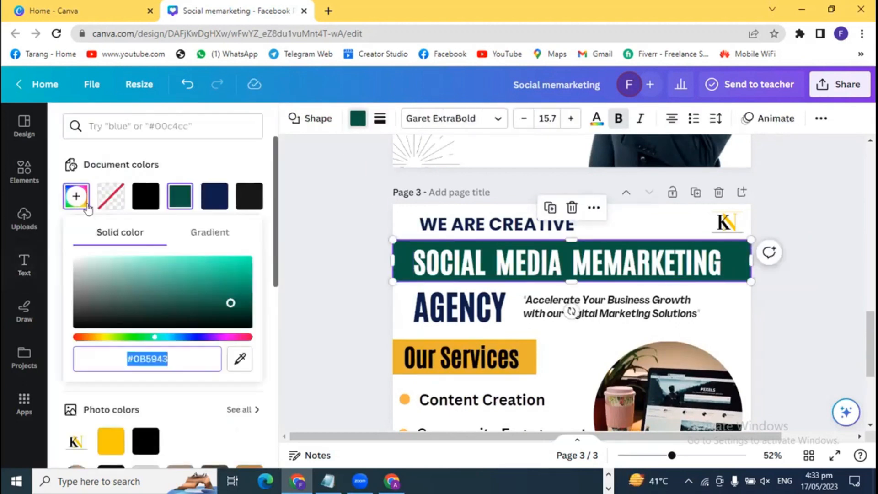
{"action": "left_click", "coordinate": [240, 361]}
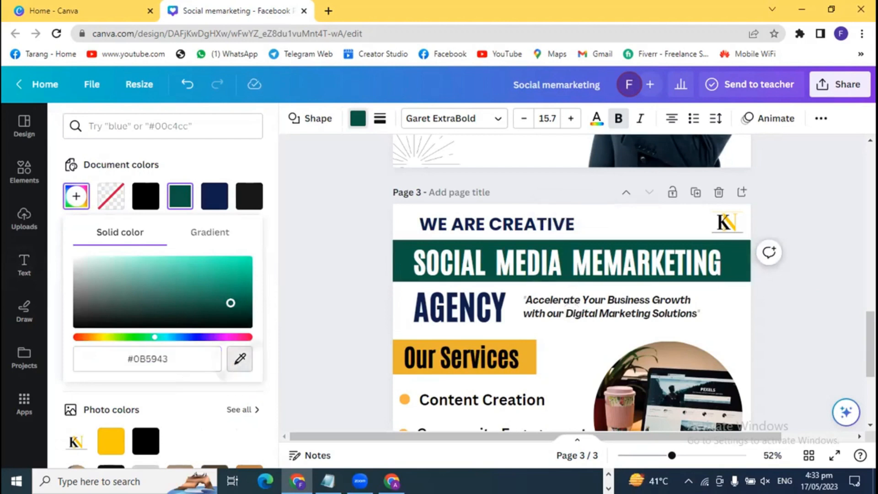
{"action": "left_click", "coordinate": [734, 225]}
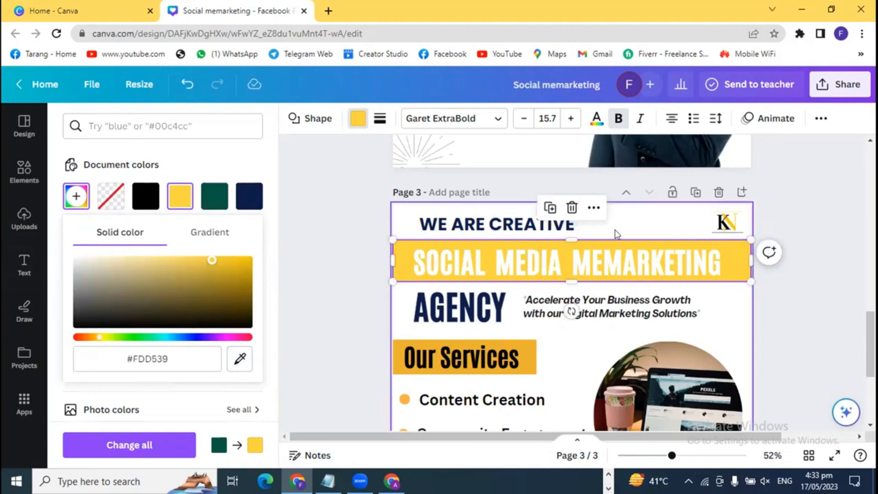
{"action": "left_click", "coordinate": [202, 259]}
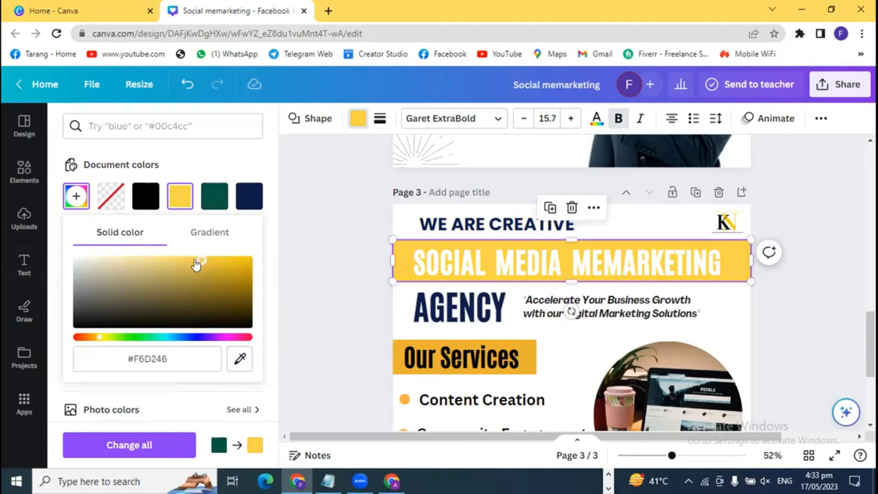
{"action": "left_click", "coordinate": [307, 278]}
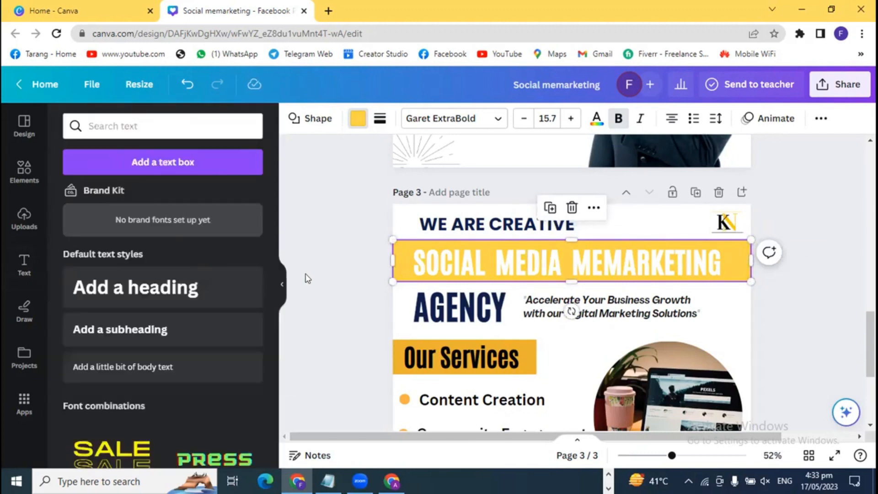
- Make the banner black and nudge its heading text up and left
{"action": "left_click", "coordinate": [395, 252]}
{"action": "left_click", "coordinate": [357, 119]}
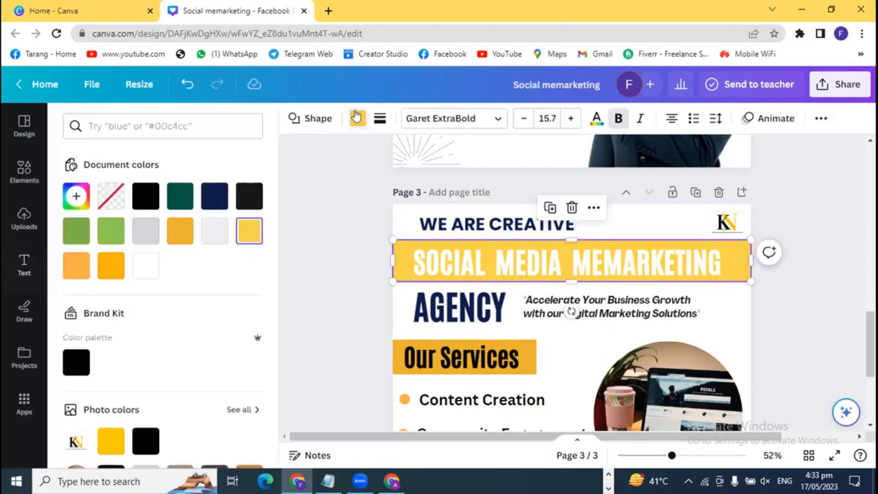
{"action": "left_click", "coordinate": [152, 195]}
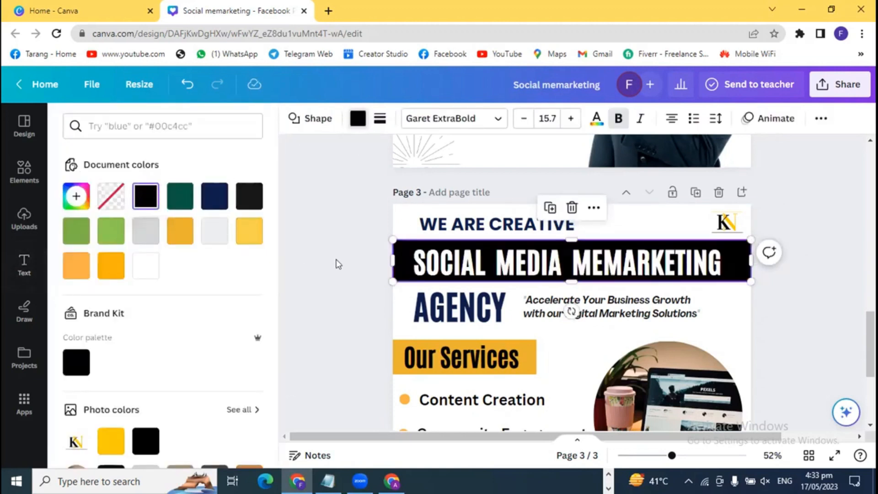
{"action": "left_click", "coordinate": [337, 264]}
{"action": "left_click", "coordinate": [461, 269]}
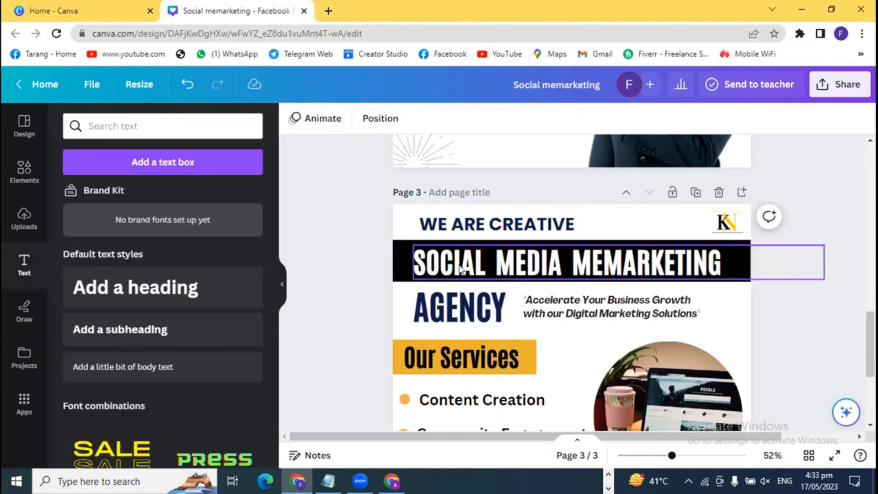
{"action": "key", "text": "Up"}
{"action": "key", "text": "Up"}
{"action": "key", "text": "Up"}
{"action": "key", "text": "Up"}
{"action": "key", "text": "Up"}
{"action": "key", "text": "Left"}
{"action": "key", "text": "Left"}
{"action": "key", "text": "Left"}
{"action": "key", "text": "Left"}
{"action": "key", "text": "Left"}
{"action": "key", "text": "Left"}
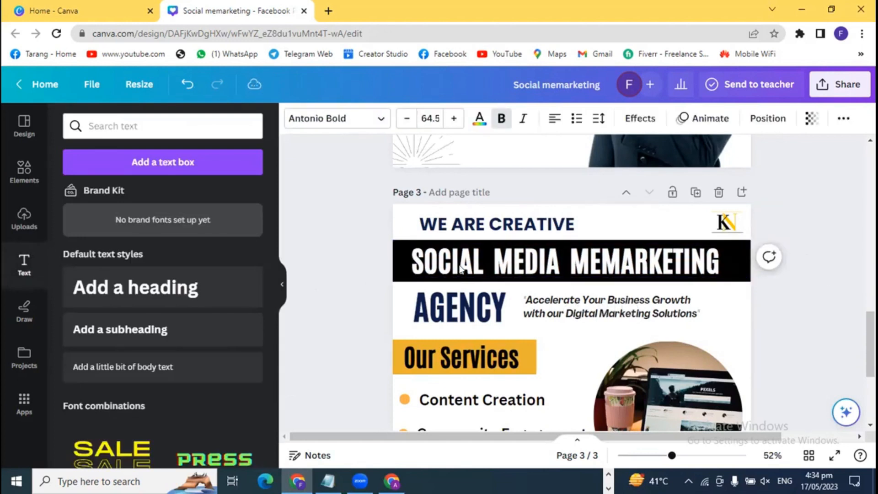
{"action": "left_click", "coordinate": [352, 269]}
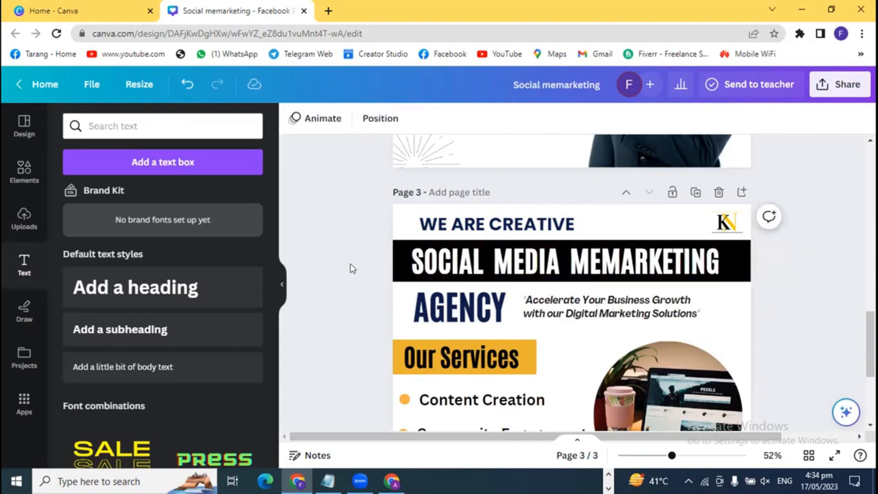
- Match the banner colour to the Our Services yellow with the eyedropper
{"action": "scroll", "coordinate": [351, 268], "scroll_direction": "down", "scroll_amount": 3, "text": "ctrl"}
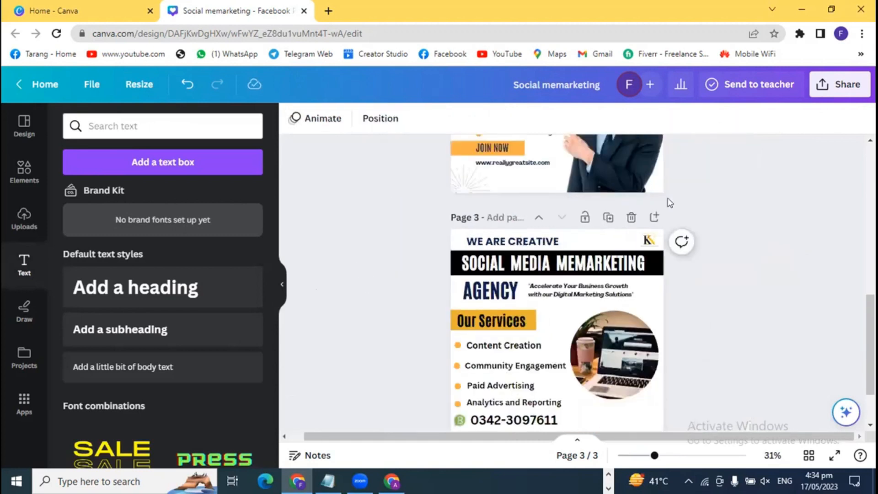
{"action": "left_click_drag", "start_coordinate": [655, 456], "coordinate": [671, 456]}
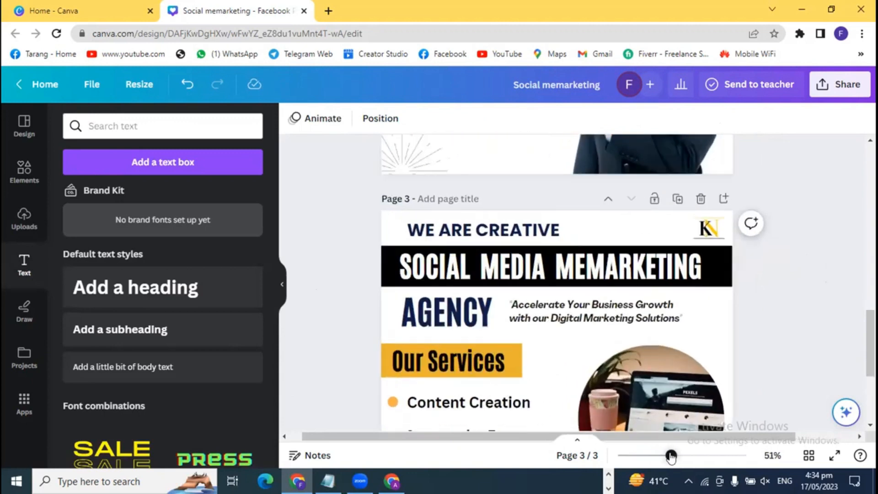
{"action": "left_click", "coordinate": [385, 256]}
{"action": "left_click", "coordinate": [358, 117]}
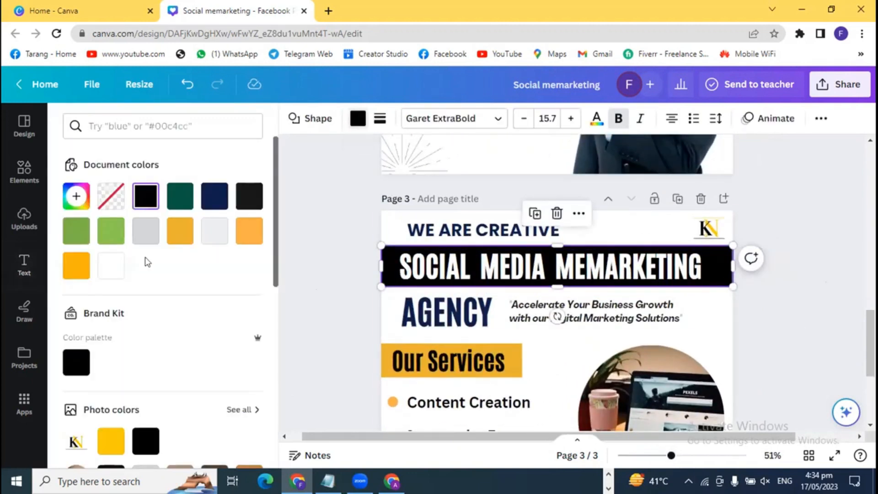
{"action": "left_click", "coordinate": [110, 442]}
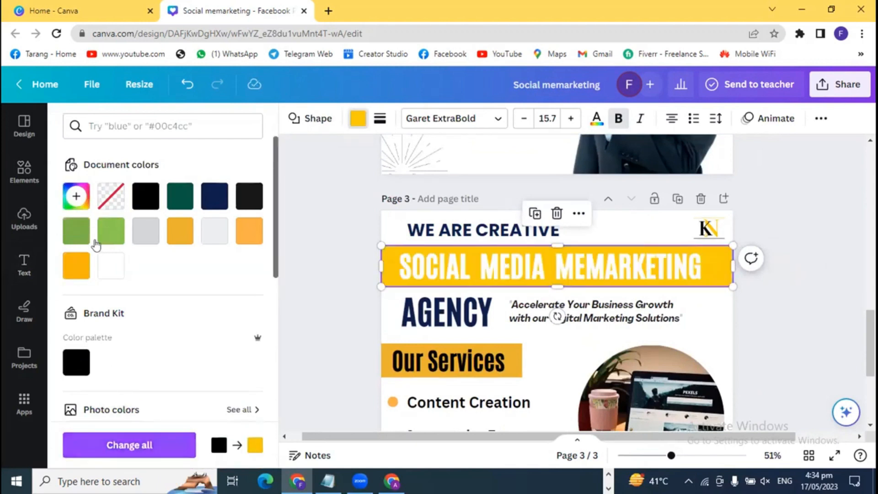
{"action": "left_click", "coordinate": [76, 197]}
{"action": "left_click", "coordinate": [240, 358]}
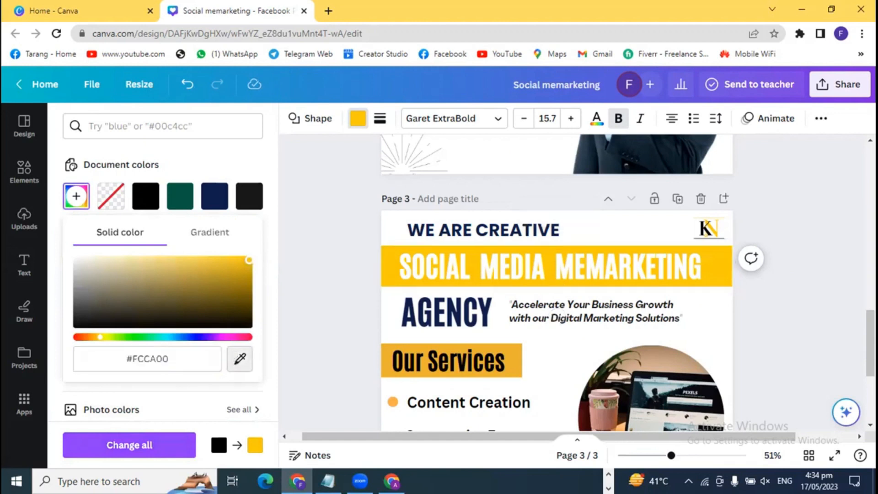
{"action": "left_click", "coordinate": [507, 358]}
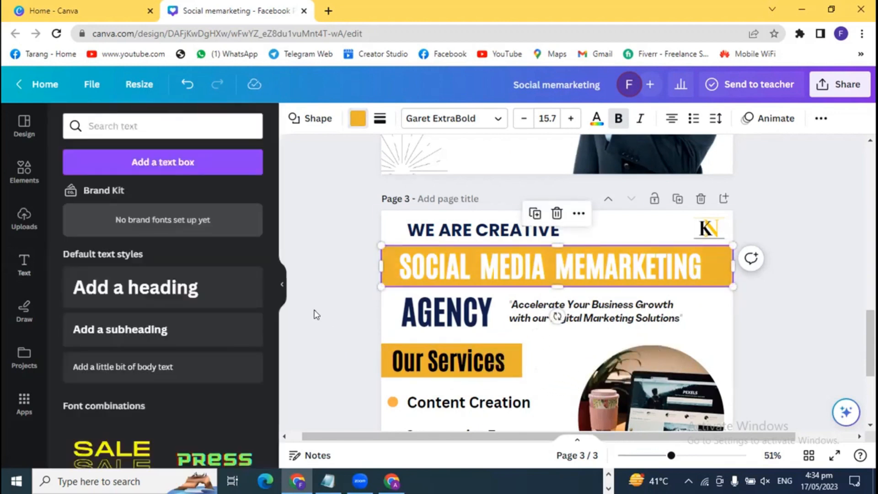
{"action": "left_click", "coordinate": [315, 314]}
- Set the banner's heading text colour to black
{"action": "left_click", "coordinate": [483, 264]}
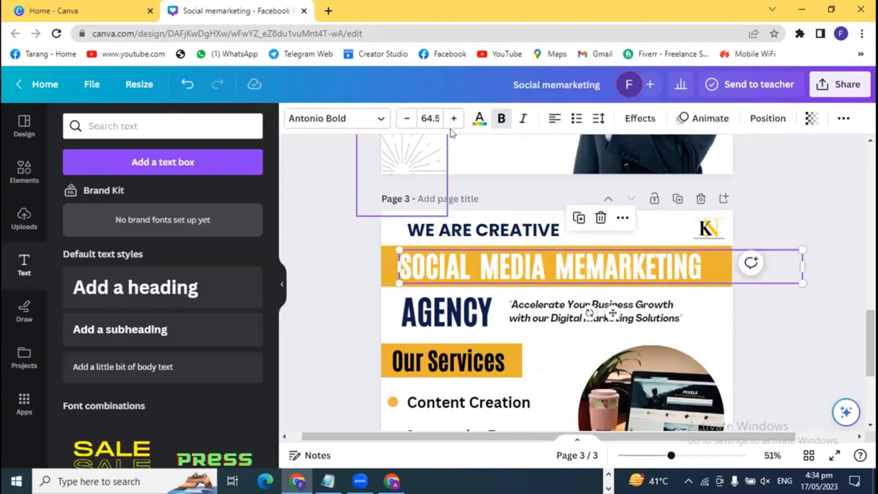
{"action": "left_click", "coordinate": [479, 118]}
{"action": "left_click", "coordinate": [111, 196]}
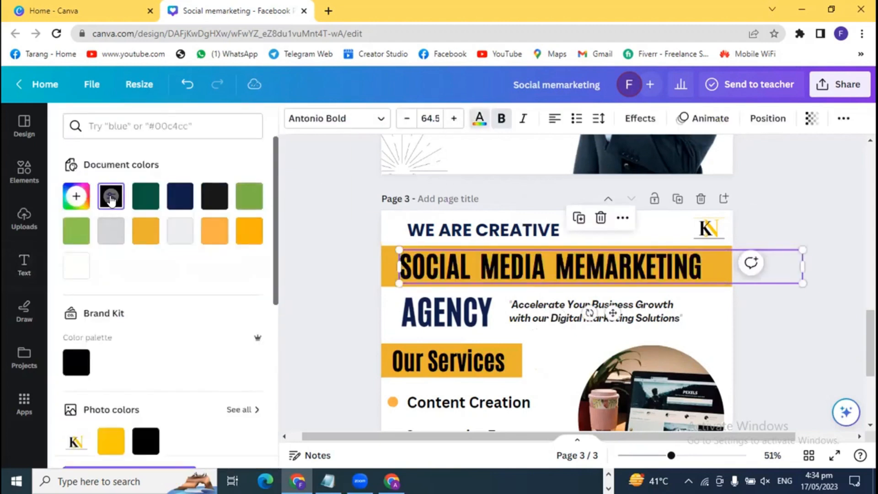
{"action": "left_click", "coordinate": [313, 273]}
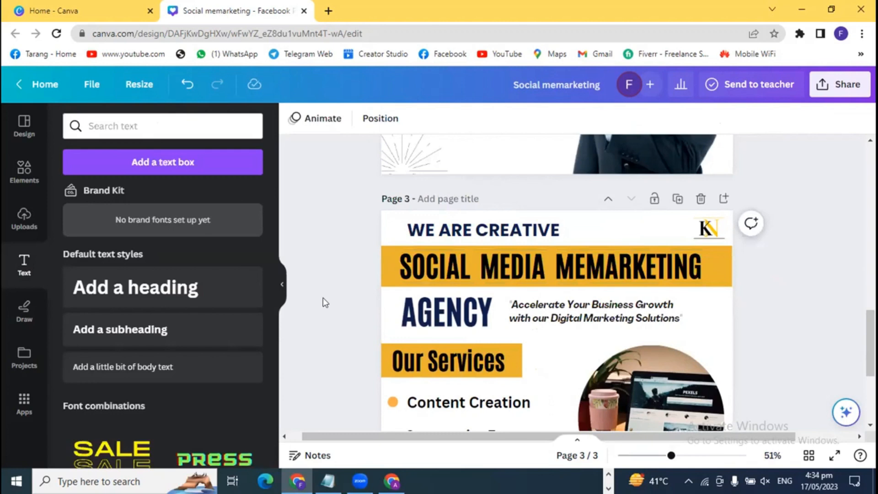
- Recolour the AGENCY text from navy to black, briefly trying orange
{"action": "left_click", "coordinate": [451, 325]}
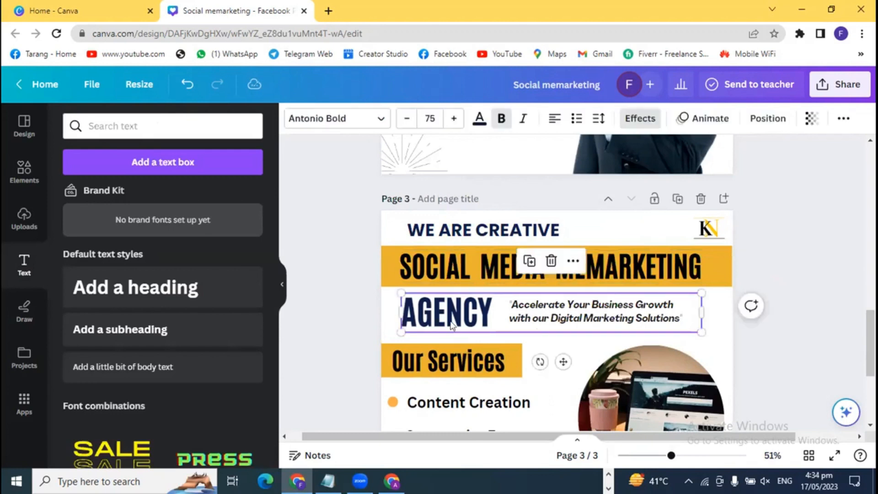
{"action": "left_click", "coordinate": [480, 118]}
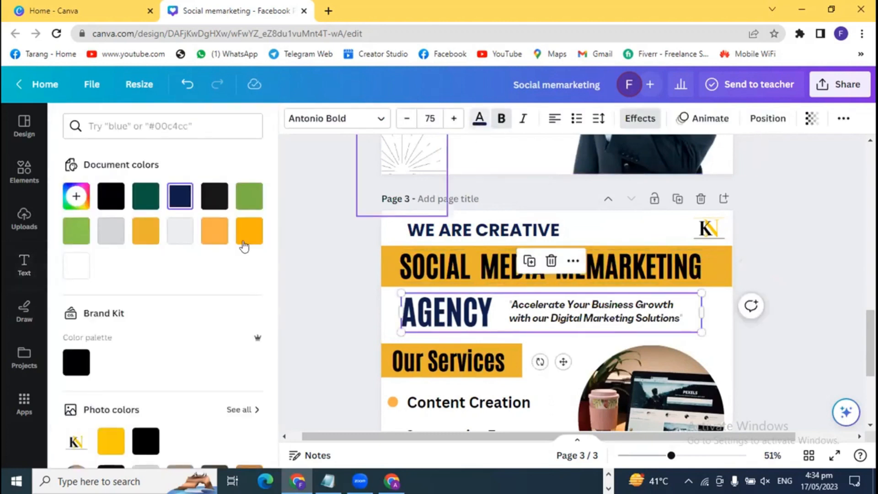
{"action": "left_click", "coordinate": [110, 197]}
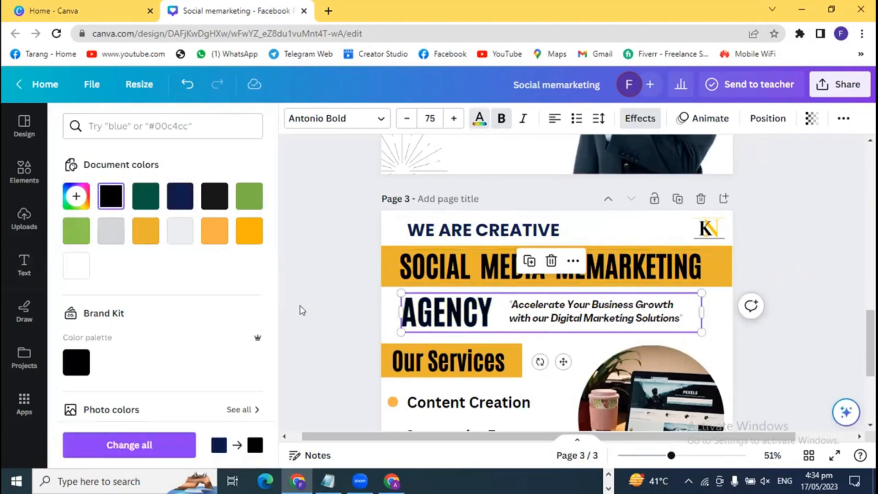
{"action": "left_click", "coordinate": [320, 314]}
{"action": "scroll", "coordinate": [320, 314], "scroll_direction": "down", "scroll_amount": 2}
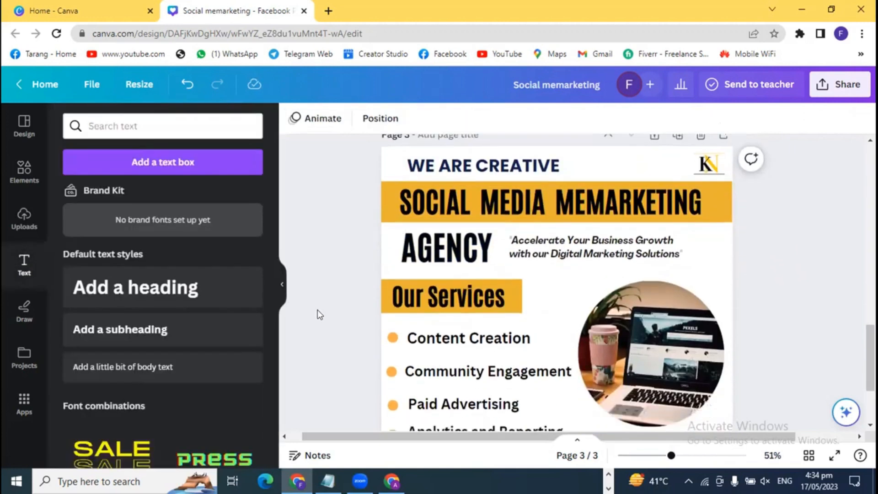
{"action": "left_click", "coordinate": [431, 258]}
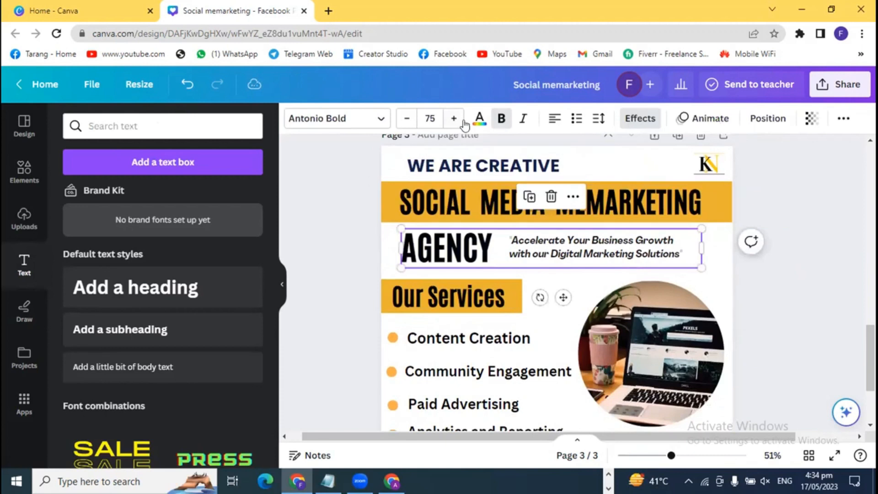
{"action": "left_click", "coordinate": [479, 120]}
{"action": "left_click", "coordinate": [142, 231]}
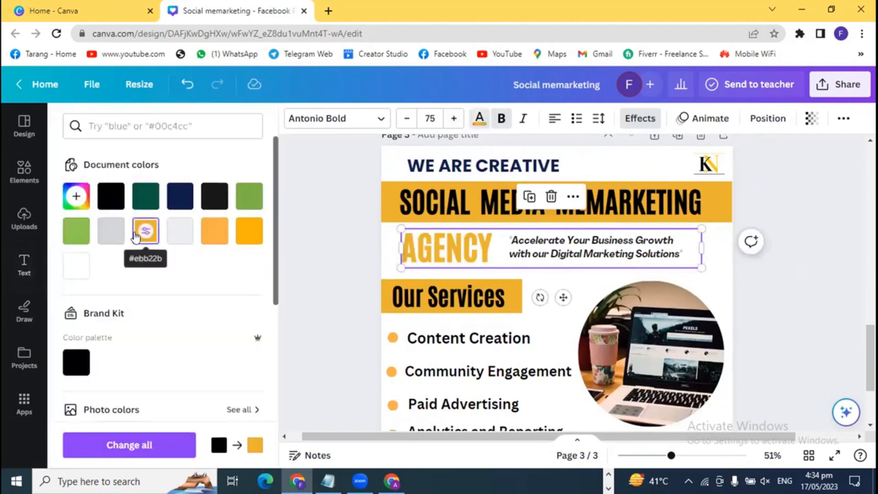
{"action": "left_click", "coordinate": [111, 195]}
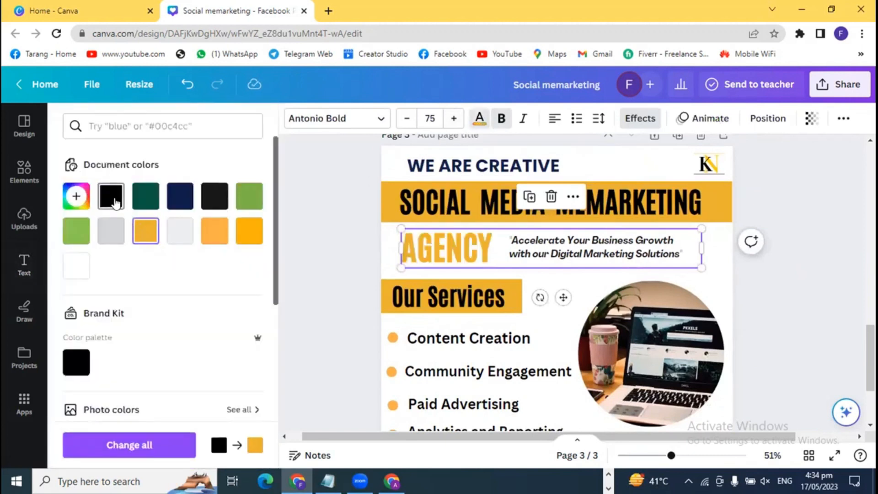
{"action": "left_click", "coordinate": [346, 290]}
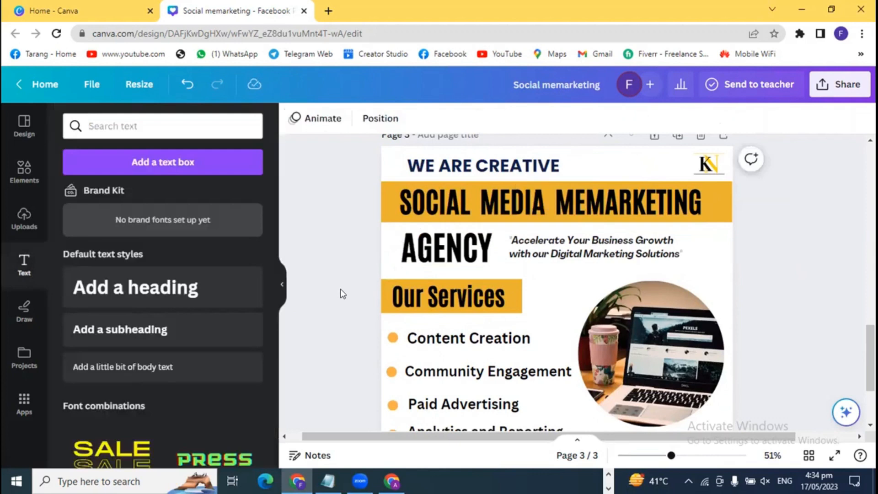
{"action": "scroll", "coordinate": [343, 294], "scroll_direction": "down", "scroll_amount": 2}
{"action": "scroll", "coordinate": [342, 293], "scroll_direction": "down", "scroll_amount": 1}
- Select the phone number, try orange text, then revert it to black
{"action": "scroll", "coordinate": [343, 293], "scroll_direction": "up", "scroll_amount": 2}
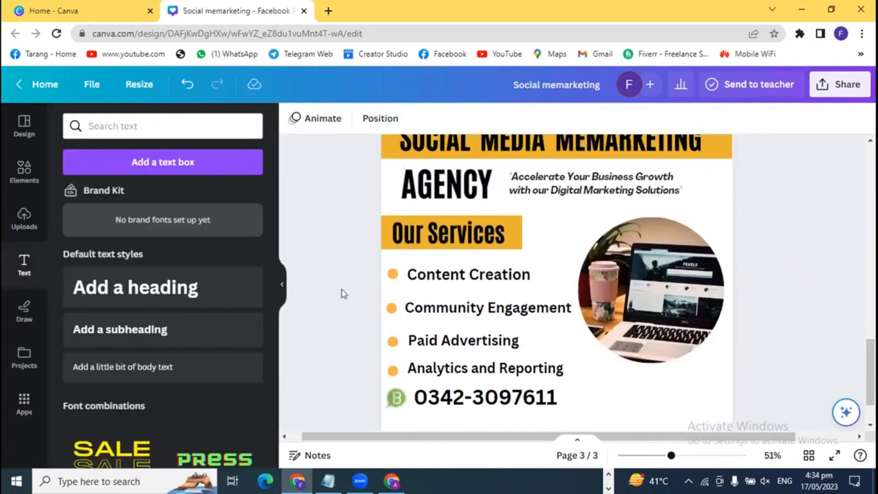
{"action": "scroll", "coordinate": [344, 293], "scroll_direction": "down", "scroll_amount": 2}
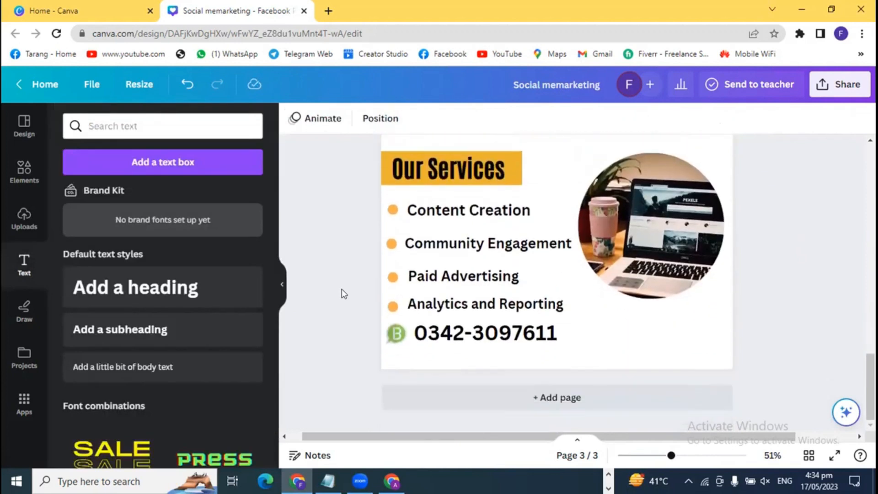
{"action": "left_click", "coordinate": [472, 339]}
{"action": "left_click", "coordinate": [479, 120]}
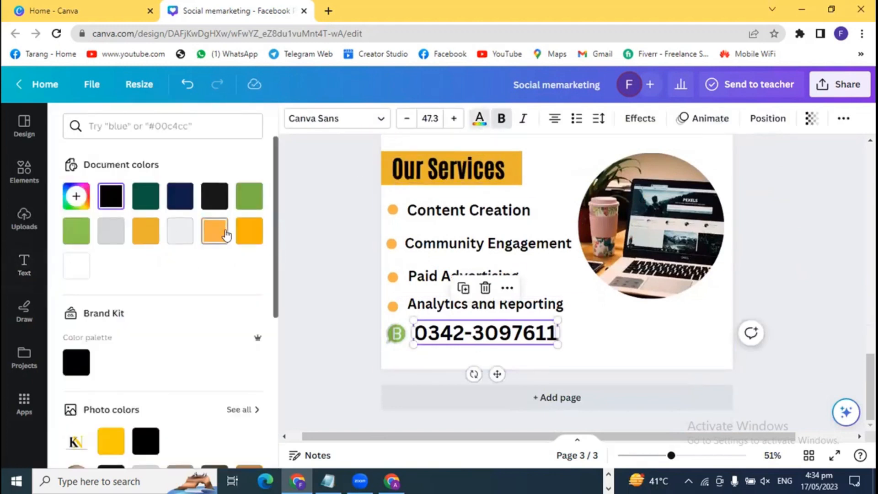
{"action": "left_click", "coordinate": [249, 231]}
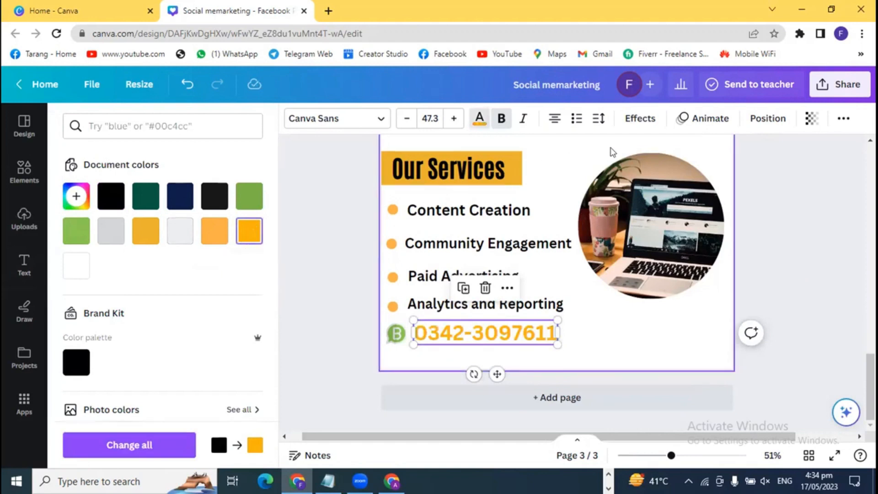
{"action": "left_click", "coordinate": [111, 196]}
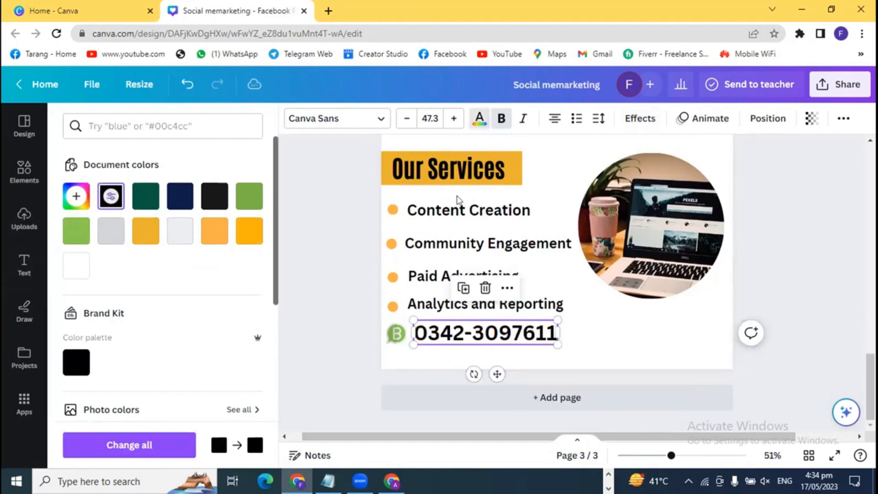
- Preview Shadow, Lift, Hollow, Splice, Outline, Neon, Glitch and Echo effects on the number, settling on Glitch
{"action": "left_click", "coordinate": [651, 121]}
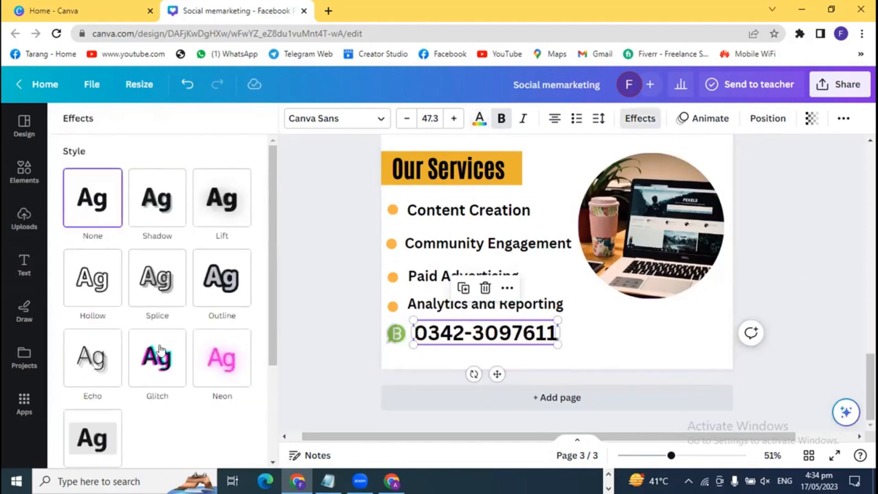
{"action": "left_click", "coordinate": [165, 212]}
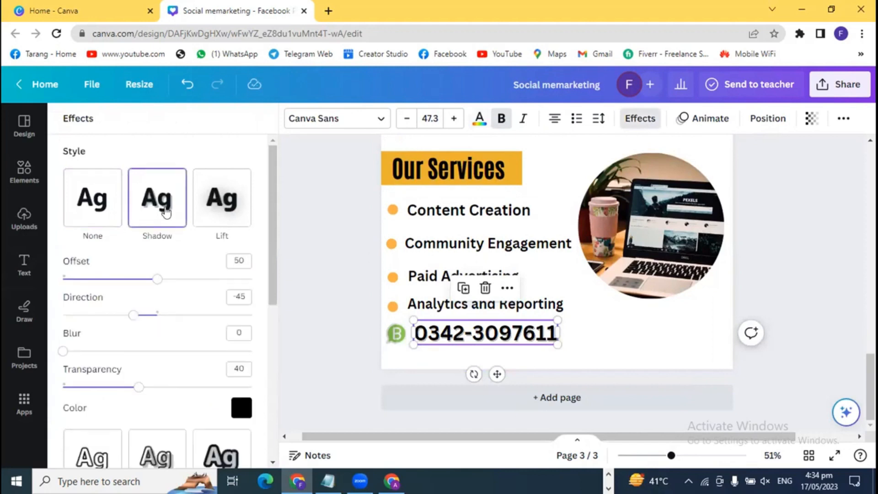
{"action": "left_click", "coordinate": [214, 212]}
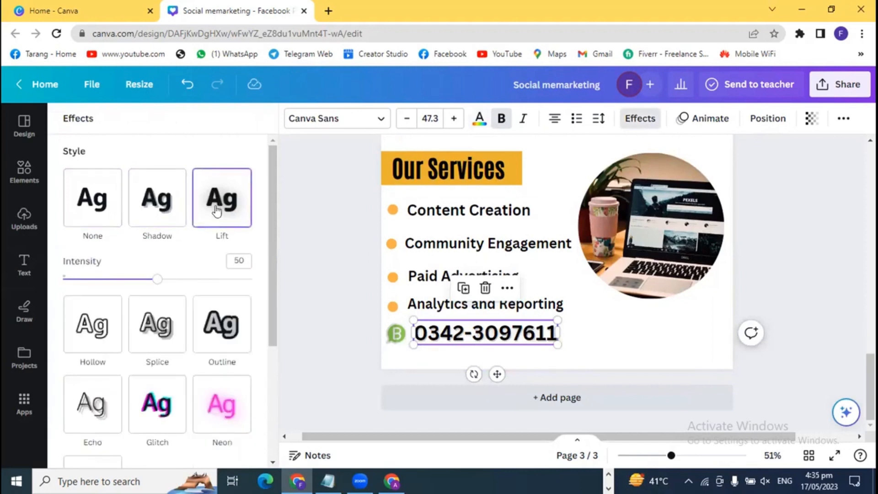
{"action": "left_click", "coordinate": [83, 332]}
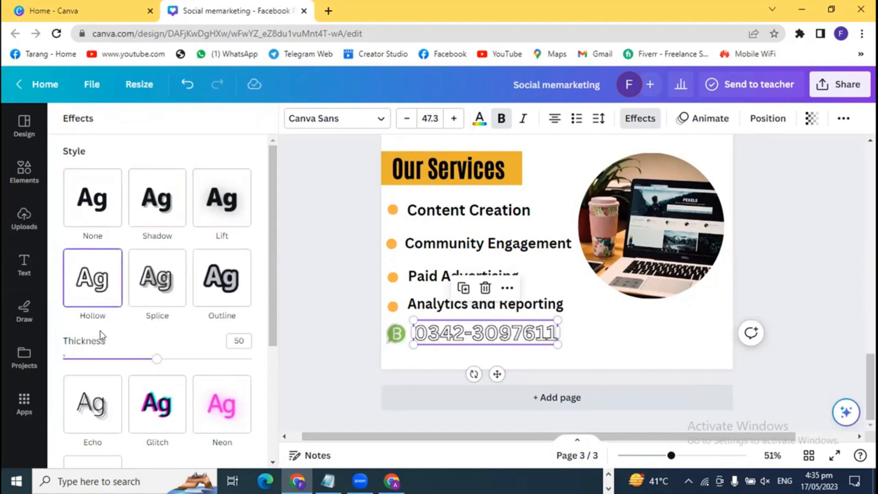
{"action": "left_click", "coordinate": [166, 288]}
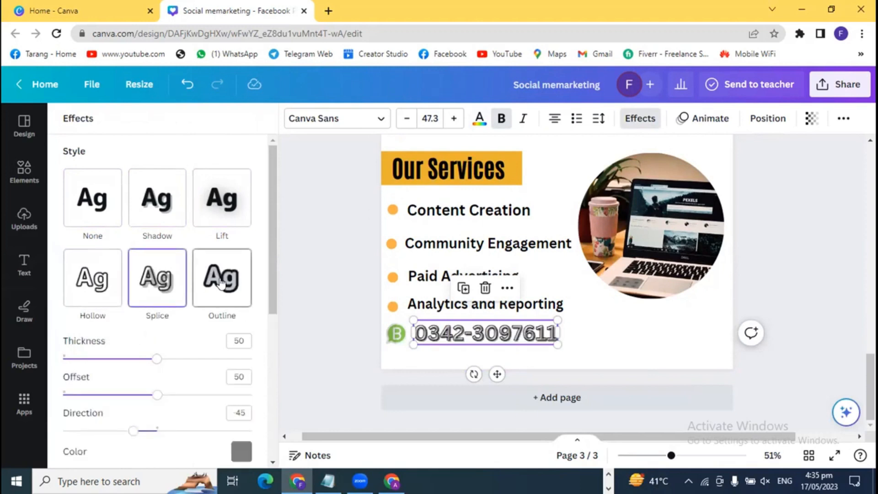
{"action": "left_click", "coordinate": [211, 291]}
{"action": "scroll", "coordinate": [200, 346], "scroll_direction": "down", "scroll_amount": 3}
{"action": "left_click", "coordinate": [214, 320]}
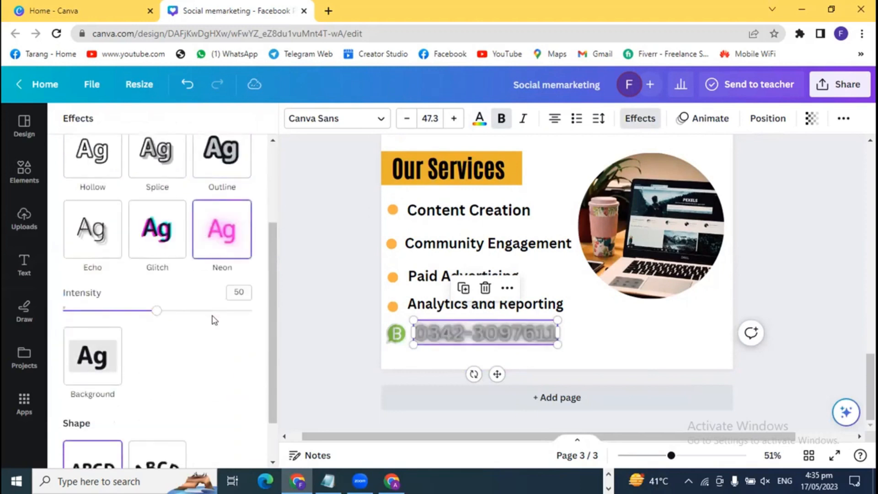
{"action": "left_click", "coordinate": [159, 244]}
{"action": "left_click", "coordinate": [101, 236]}
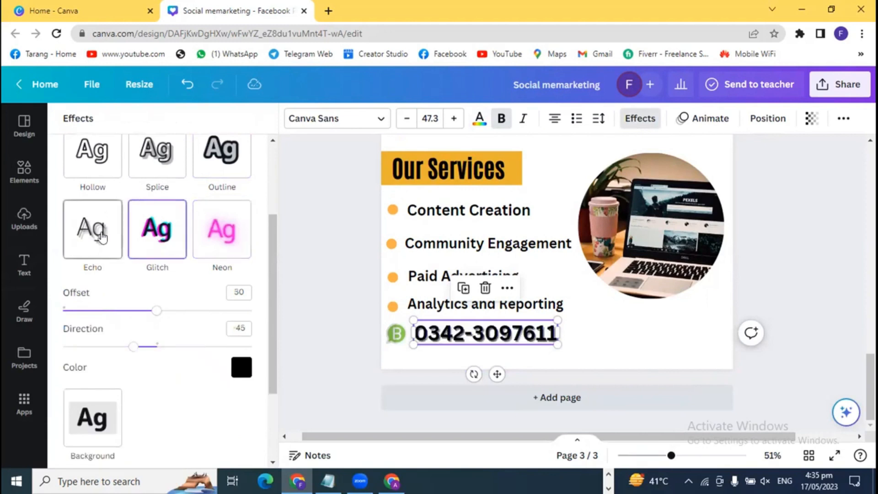
{"action": "left_click", "coordinate": [149, 234]}
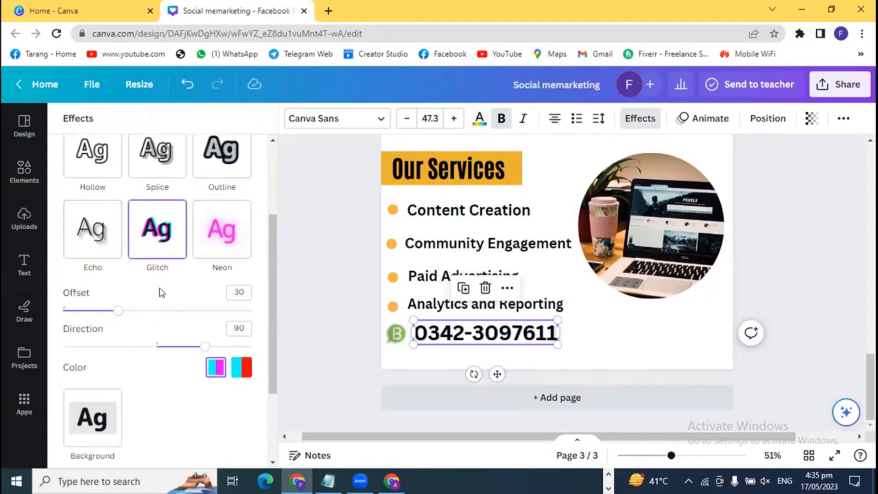
- Give the Glitch effect cyan and red colours, a new direction angle and offset 52
{"action": "scroll", "coordinate": [167, 320], "scroll_direction": "down", "scroll_amount": 2}
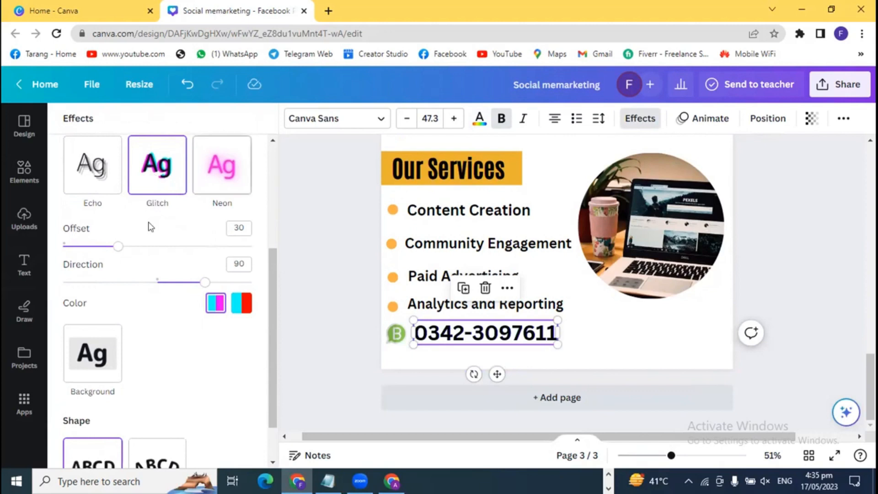
{"action": "left_click", "coordinate": [241, 315]}
{"action": "scroll", "coordinate": [217, 320], "scroll_direction": "down", "scroll_amount": 1}
{"action": "left_click", "coordinate": [236, 253]}
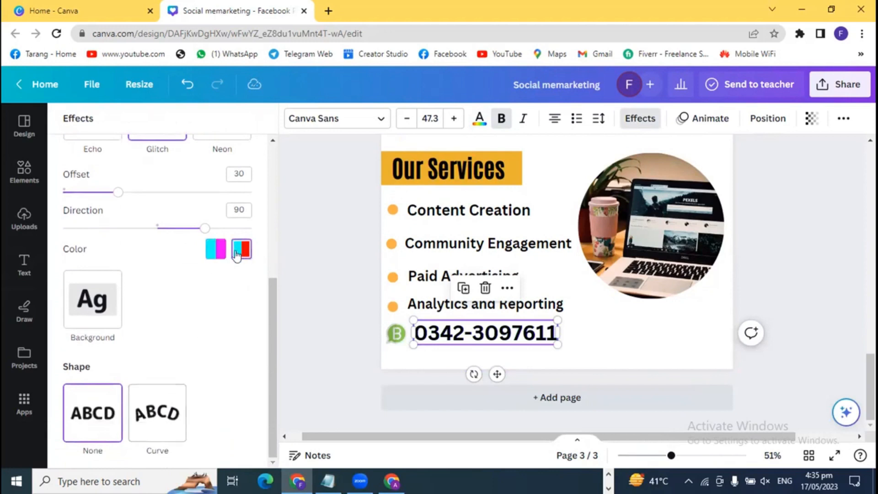
{"action": "left_click_drag", "start_coordinate": [195, 233], "coordinate": [177, 227]}
{"action": "left_click_drag", "start_coordinate": [119, 196], "coordinate": [159, 194]}
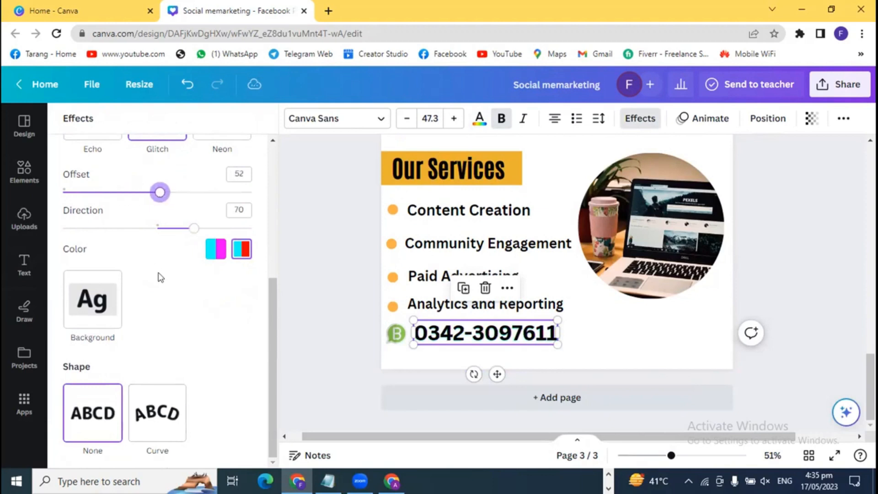
- Apply Splice instead and set its colour to the deeper orange after trying mustard and light orange
{"action": "scroll", "coordinate": [159, 278], "scroll_direction": "up", "scroll_amount": 5}
{"action": "left_click", "coordinate": [169, 285]}
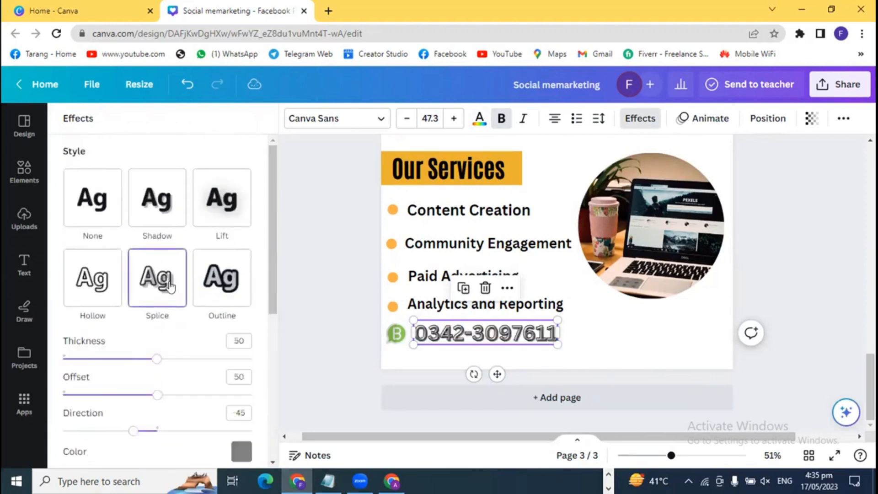
{"action": "scroll", "coordinate": [190, 365], "scroll_direction": "down", "scroll_amount": 3}
{"action": "left_click", "coordinate": [238, 325]}
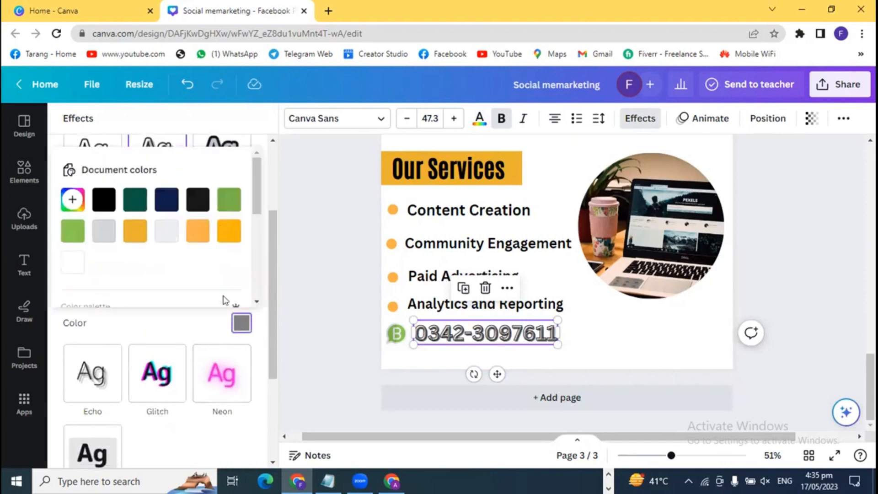
{"action": "left_click", "coordinate": [197, 240]}
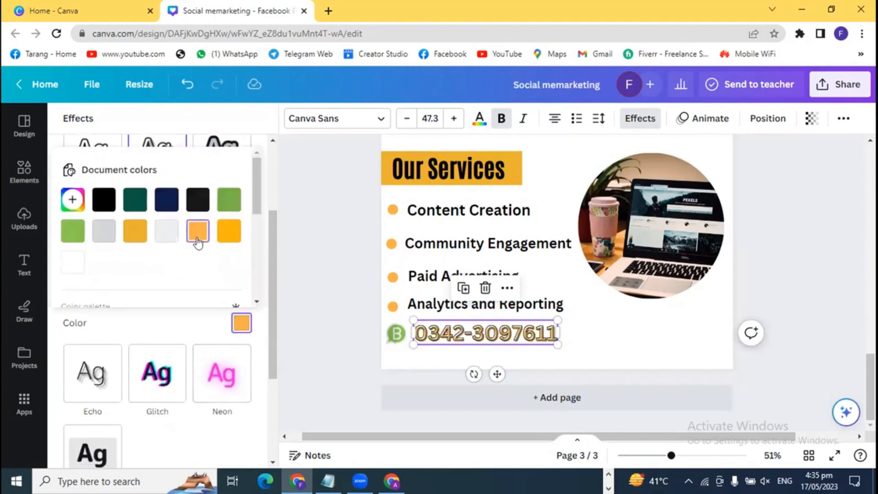
{"action": "left_click", "coordinate": [227, 234]}
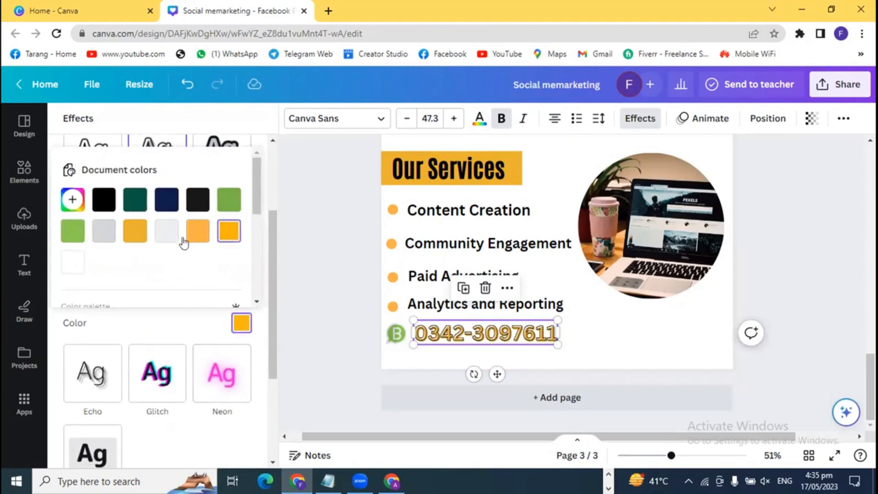
{"action": "left_click", "coordinate": [140, 240]}
{"action": "left_click", "coordinate": [196, 237]}
{"action": "left_click", "coordinate": [227, 235]}
- Deselect the phone number to review the finished splice styling on page 3
{"action": "left_click", "coordinate": [323, 327]}
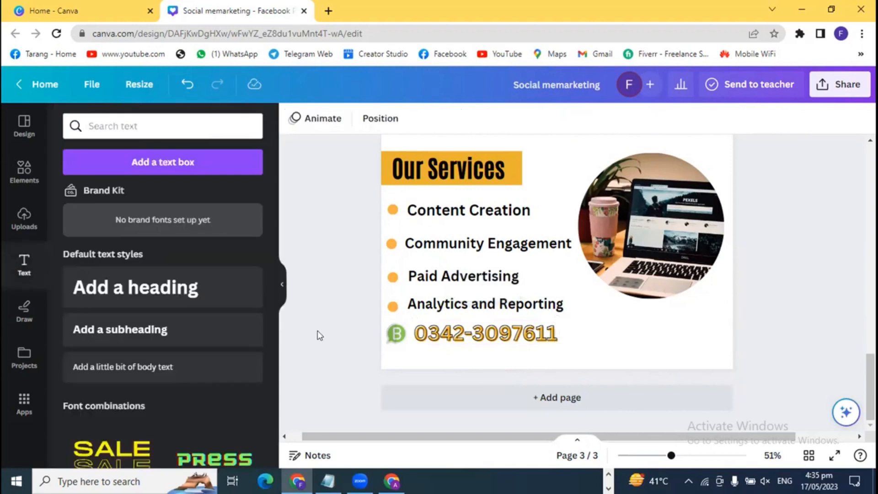
{"action": "left_click", "coordinate": [465, 341]}
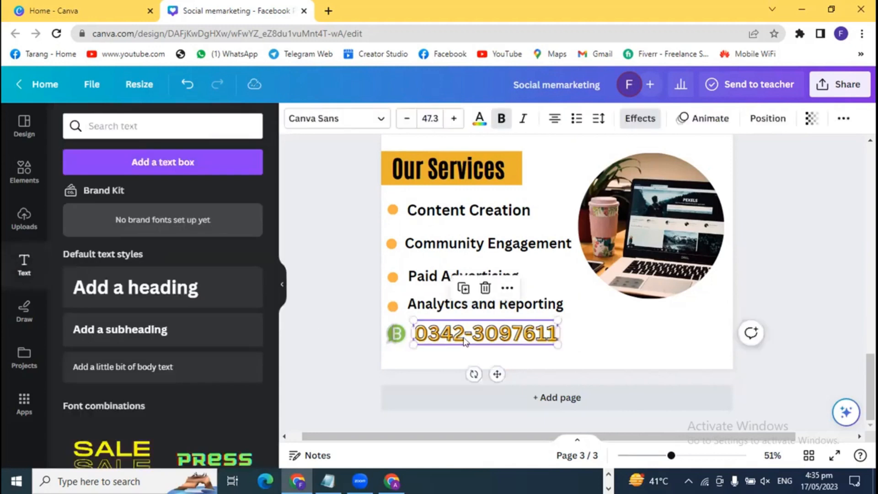
{"action": "left_click", "coordinate": [823, 305]}
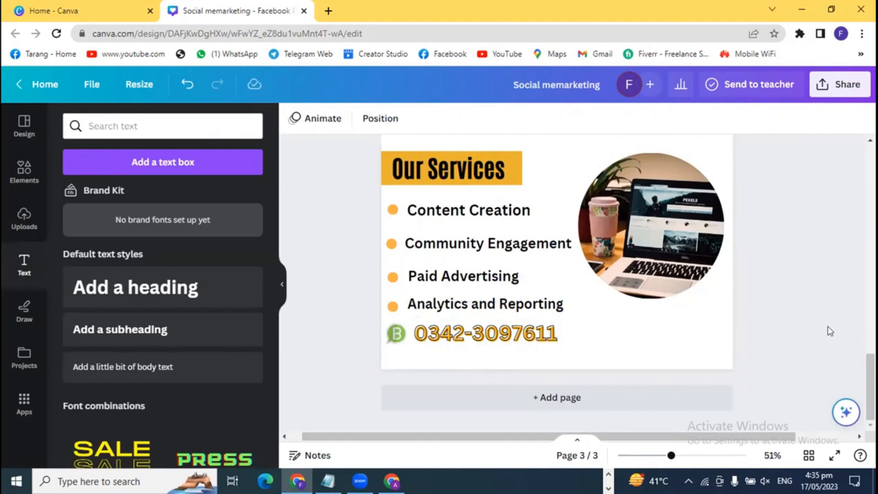
{"action": "scroll", "coordinate": [827, 325], "scroll_direction": "up", "scroll_amount": 3}
{"action": "scroll", "coordinate": [830, 331], "scroll_direction": "down", "scroll_amount": 3}
- Replace the WhatsApp icon search in Elements with a search for 'location'
{"action": "left_click", "coordinate": [21, 173]}
{"action": "left_click", "coordinate": [227, 126]}
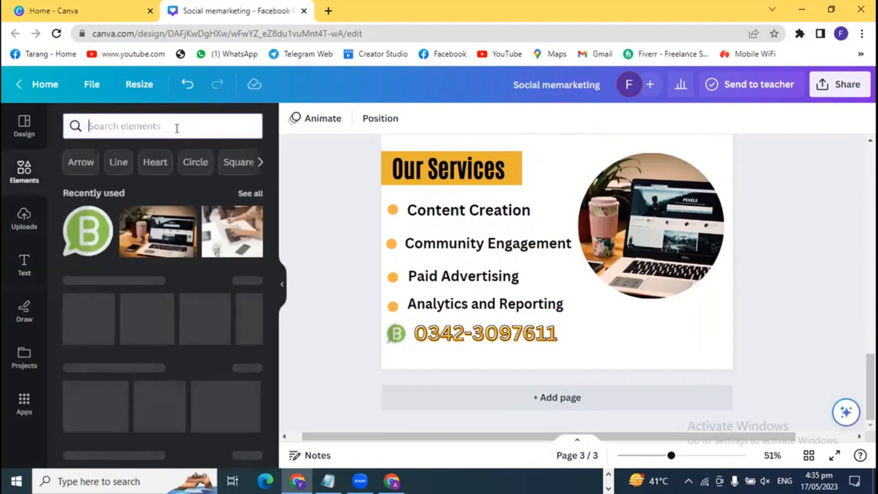
{"action": "type", "text": "locat"}
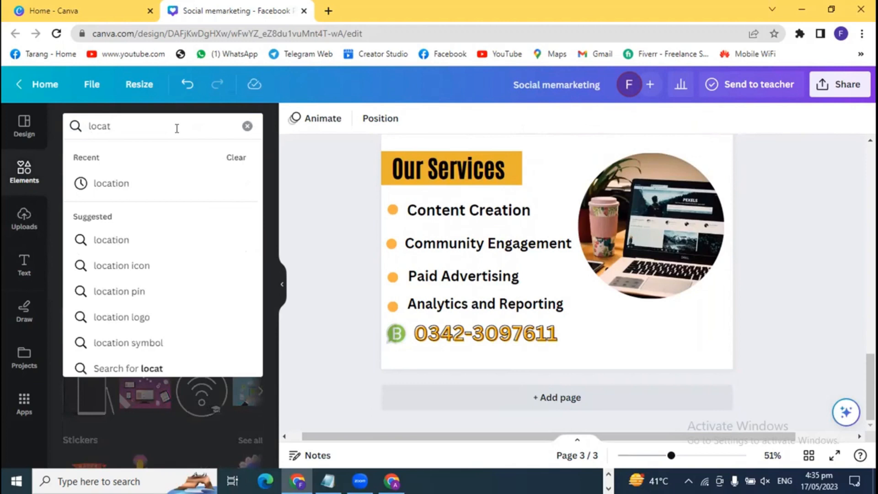
{"action": "left_click", "coordinate": [106, 183]}
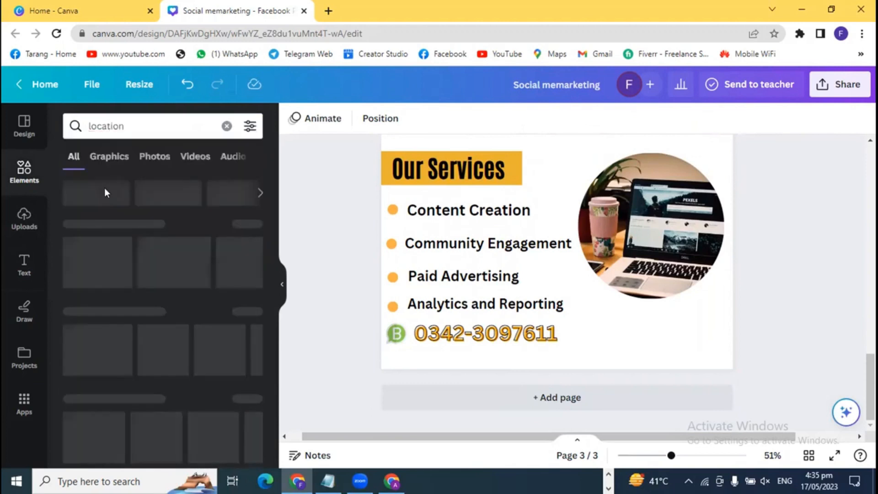
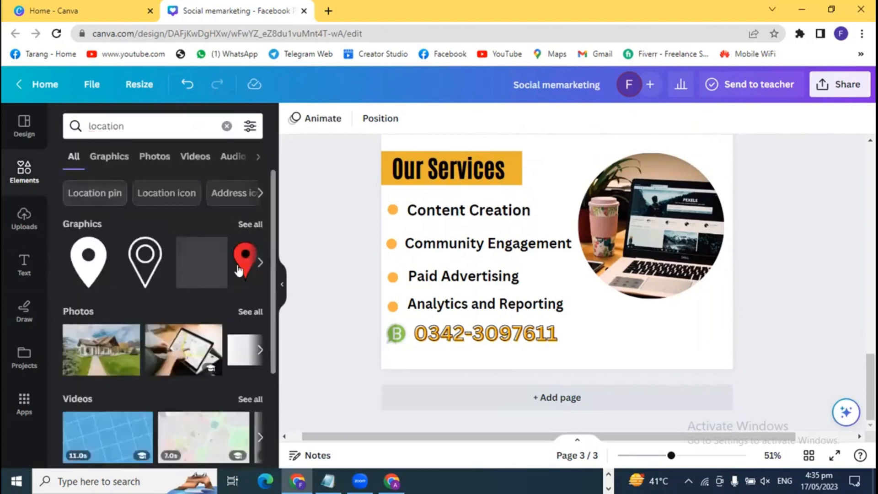
- Add the red location pin below the laptop photo and shrink it to a small size
{"action": "left_click", "coordinate": [238, 270]}
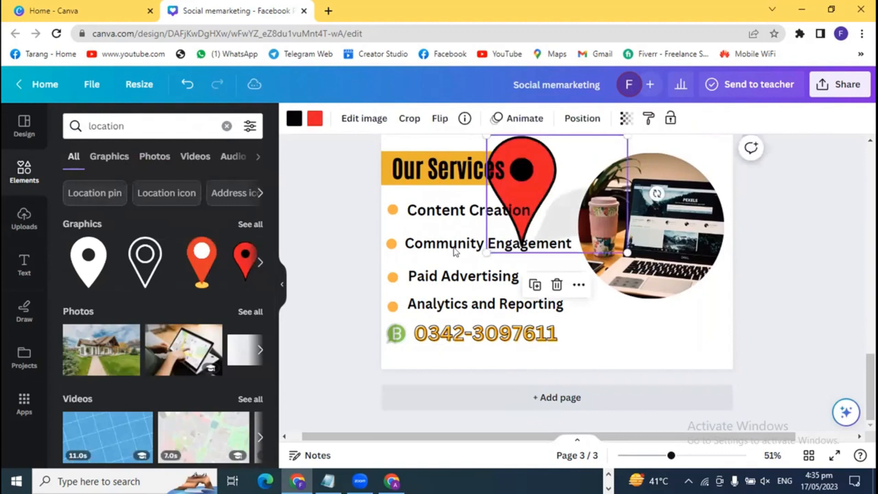
{"action": "left_click_drag", "start_coordinate": [523, 150], "coordinate": [647, 341]}
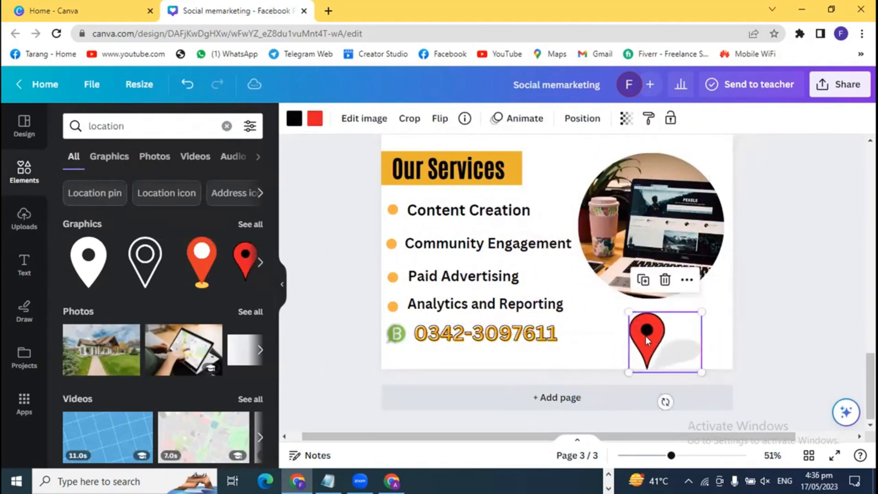
{"action": "left_click_drag", "start_coordinate": [701, 372], "coordinate": [635, 336]}
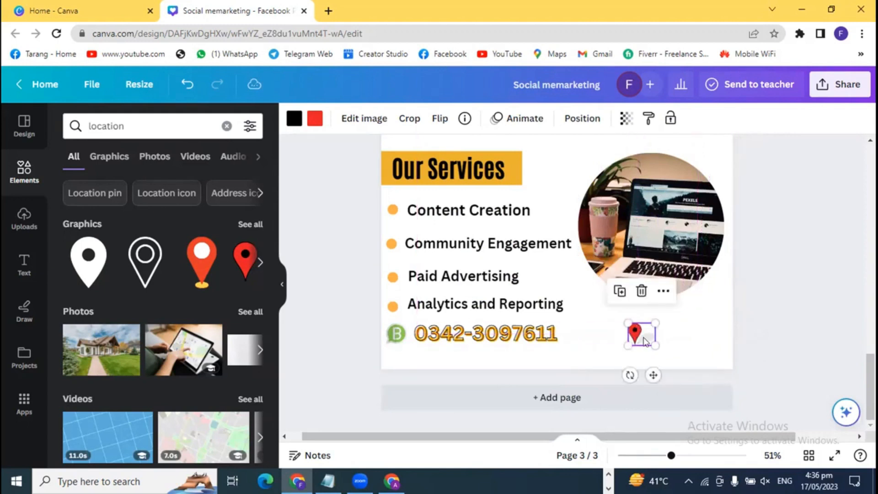
- Recolour the location pin orange with a black inner part
{"action": "left_click", "coordinate": [294, 121]}
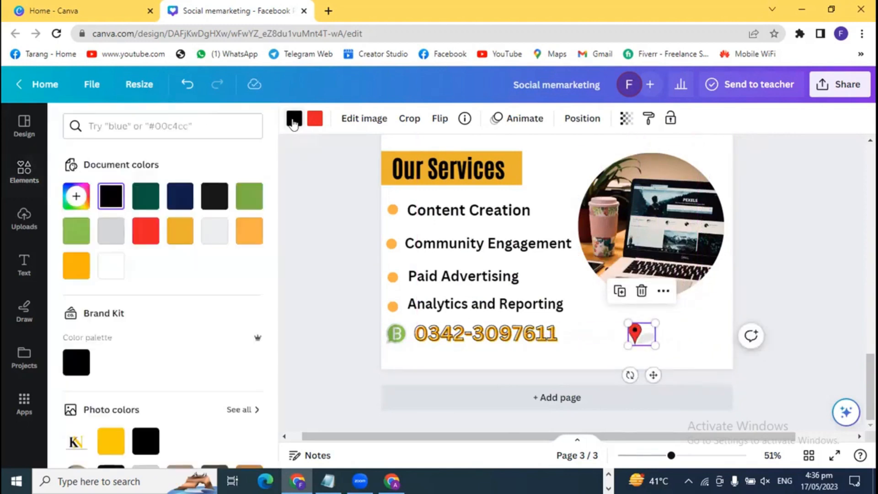
{"action": "left_click", "coordinate": [76, 264]}
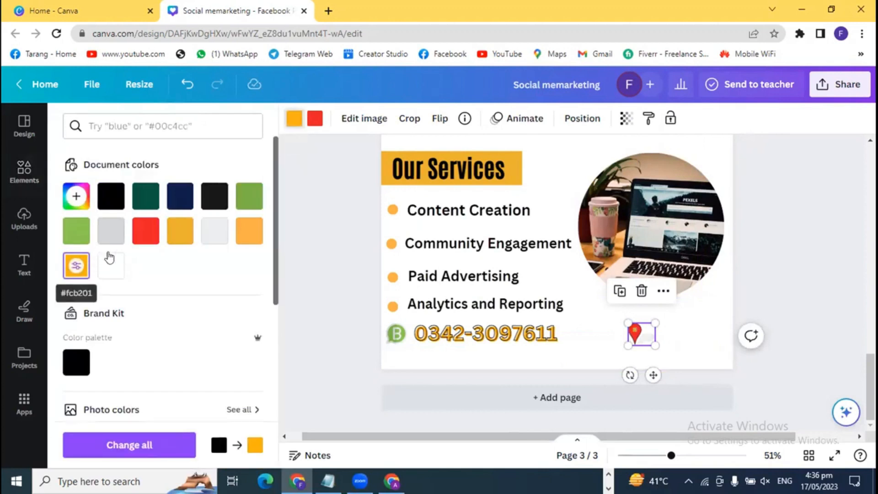
{"action": "left_click", "coordinate": [314, 119]}
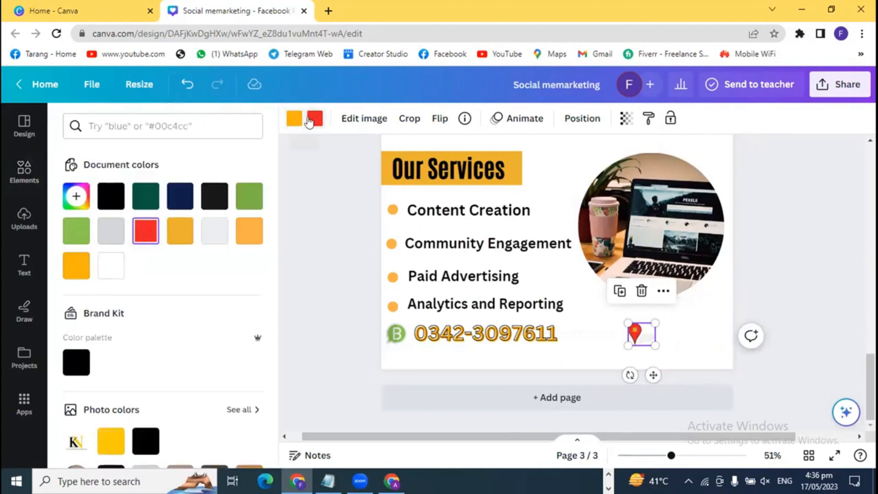
{"action": "left_click", "coordinate": [104, 196]}
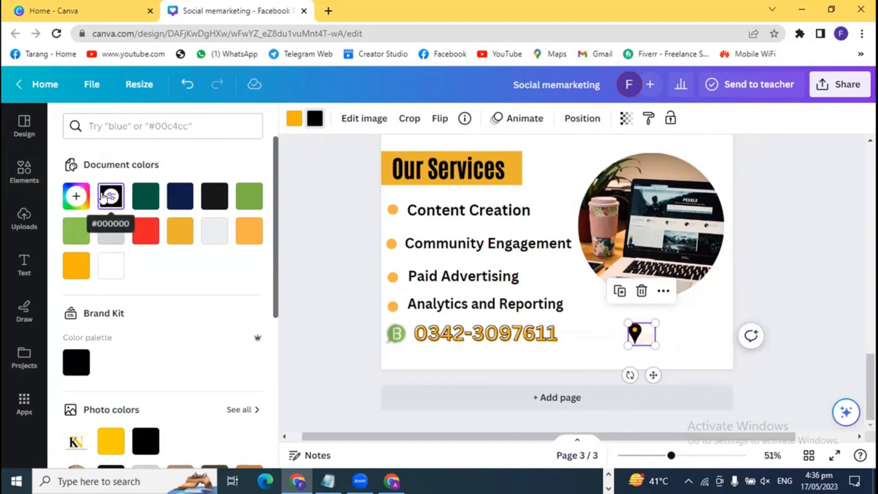
{"action": "left_click", "coordinate": [319, 237]}
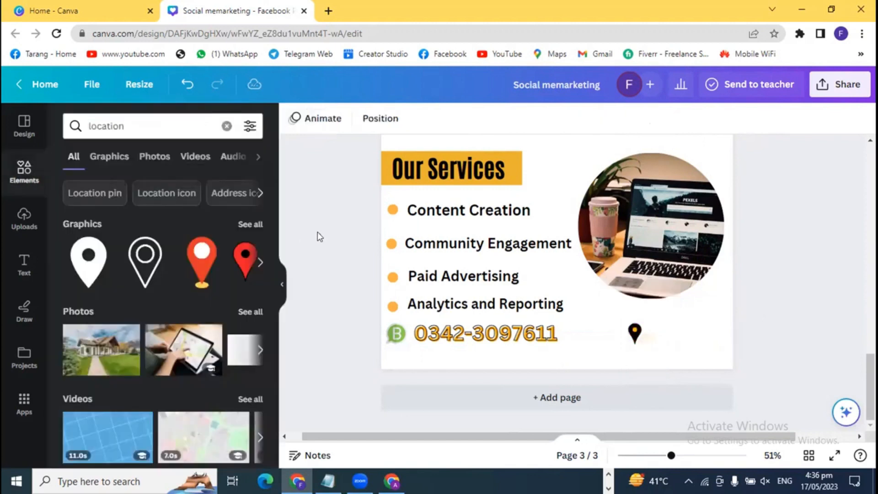
- Move the location pin to the left edge under the WhatsApp icon, slightly smaller
{"action": "left_click_drag", "start_coordinate": [636, 334], "coordinate": [394, 362]}
{"action": "left_click", "coordinate": [355, 345]}
{"action": "left_click", "coordinate": [343, 352]}
{"action": "left_click", "coordinate": [395, 361]}
{"action": "left_click", "coordinate": [353, 343]}
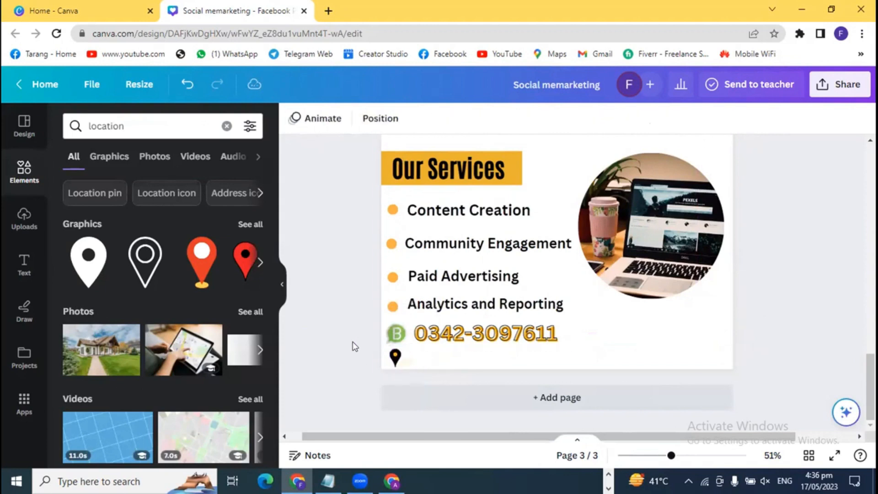
{"action": "left_click", "coordinate": [25, 263]}
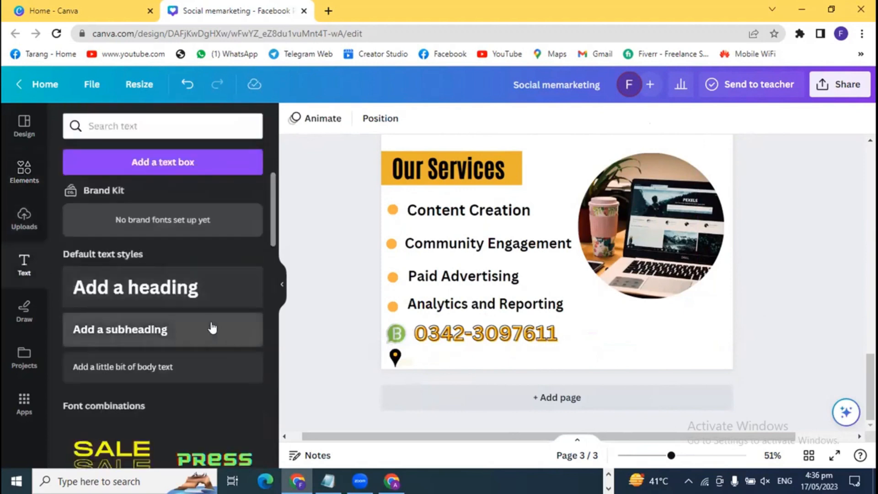
- Add a subheading with the street address beside the pin, widened to one line
{"action": "left_click", "coordinate": [211, 328]}
{"action": "left_click_drag", "start_coordinate": [494, 261], "coordinate": [431, 351]}
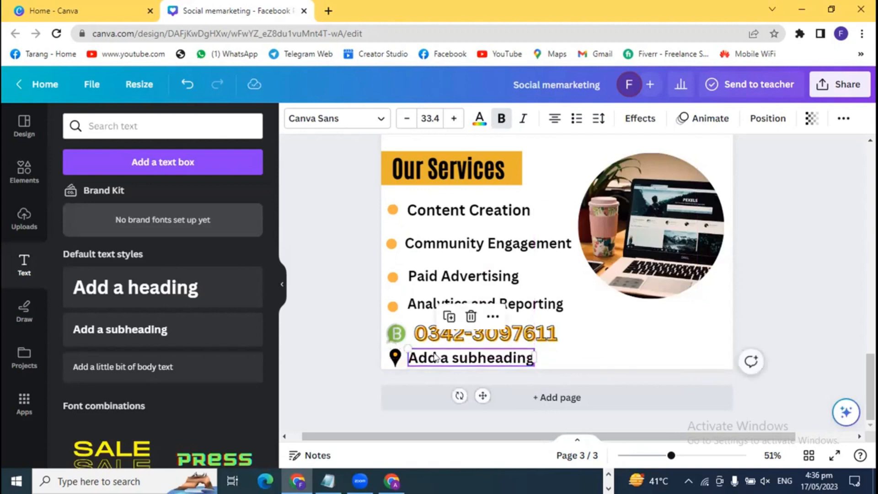
{"action": "double_click", "coordinate": [446, 360]}
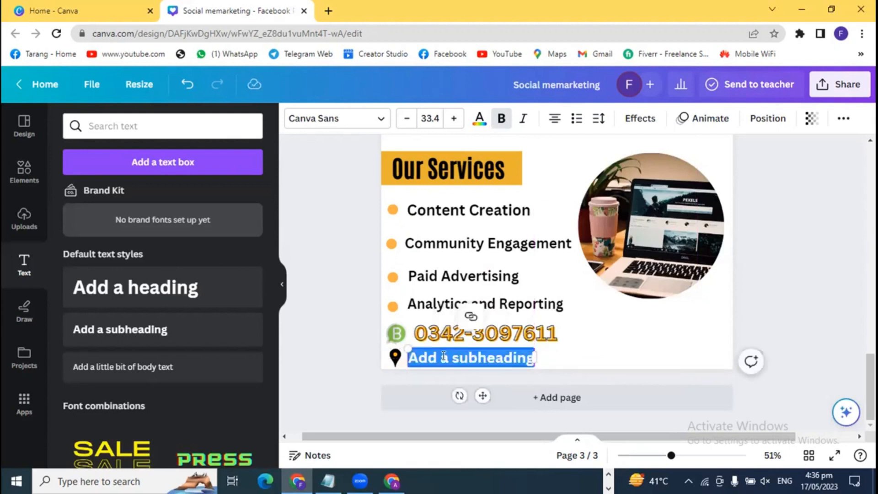
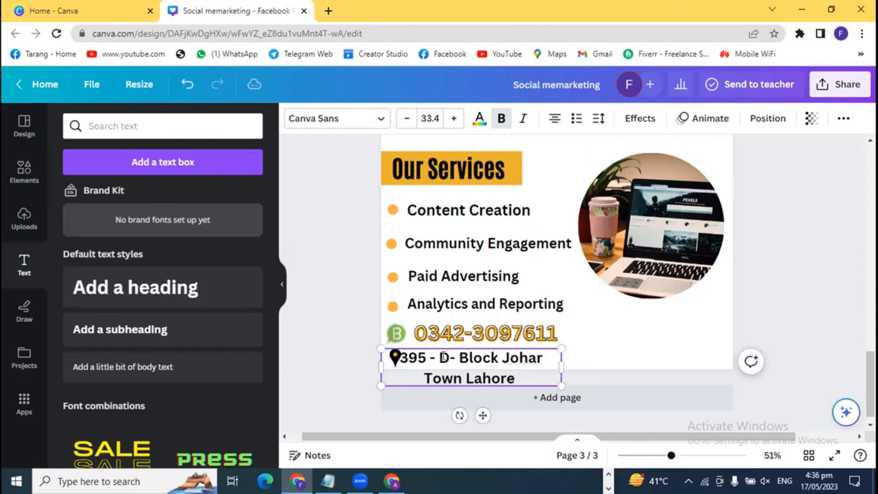
{"action": "left_click_drag", "start_coordinate": [562, 367], "coordinate": [709, 358]}
{"action": "left_click", "coordinate": [799, 337]}
{"action": "left_click_drag", "start_coordinate": [614, 355], "coordinate": [610, 351]}
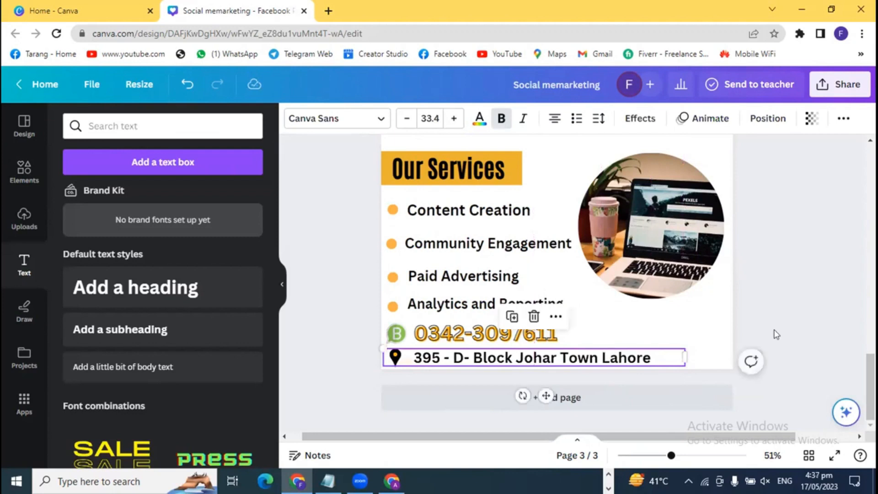
{"action": "left_click", "coordinate": [797, 335]}
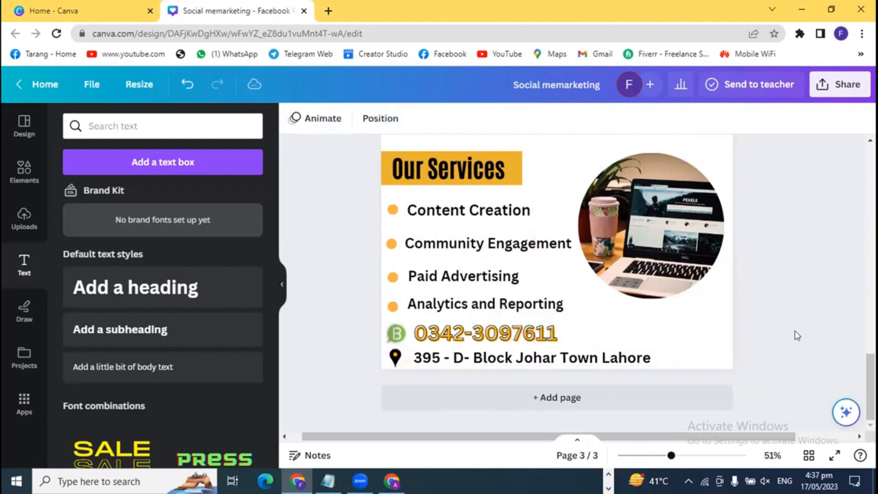
- Change the address text to the Antonio Bold font
{"action": "left_click", "coordinate": [605, 359]}
{"action": "left_click", "coordinate": [371, 120]}
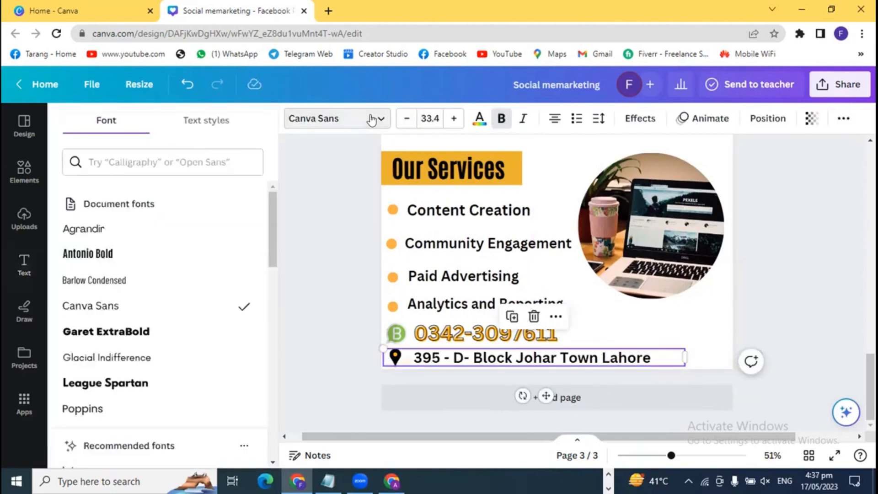
{"action": "scroll", "coordinate": [128, 363], "scroll_direction": "down", "scroll_amount": 4}
{"action": "scroll", "coordinate": [135, 373], "scroll_direction": "up", "scroll_amount": 4}
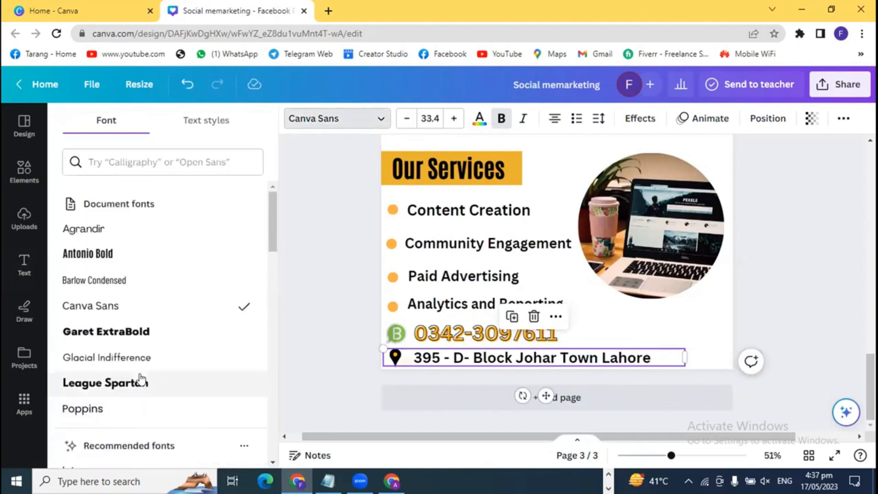
{"action": "scroll", "coordinate": [151, 387], "scroll_direction": "down", "scroll_amount": 4}
{"action": "scroll", "coordinate": [151, 387], "scroll_direction": "up", "scroll_amount": 3}
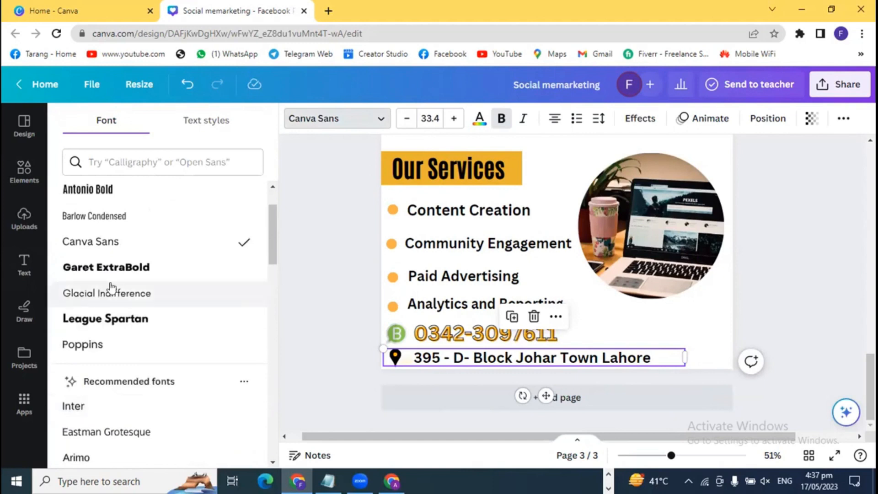
{"action": "left_click", "coordinate": [111, 196]}
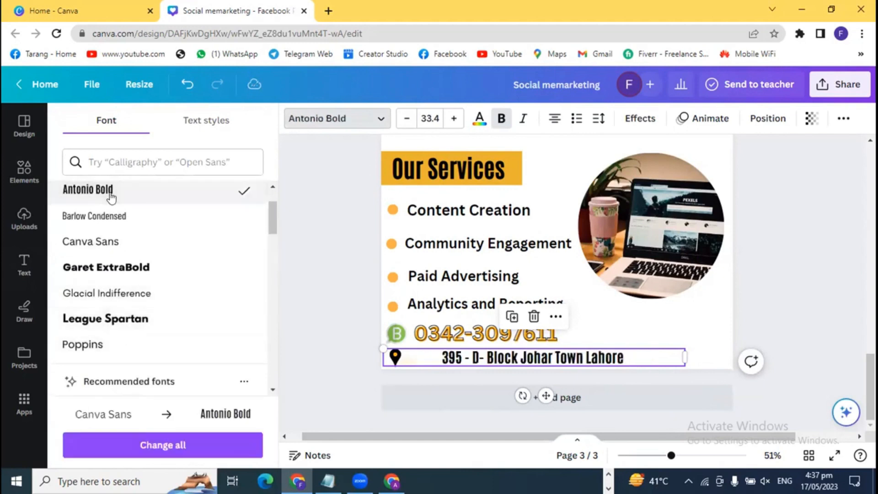
- Shift the address text left so it sits right next to the location pin
{"action": "left_click", "coordinate": [305, 345]}
{"action": "left_click", "coordinate": [480, 353]}
{"action": "left_click_drag", "start_coordinate": [481, 353], "coordinate": [458, 352]}
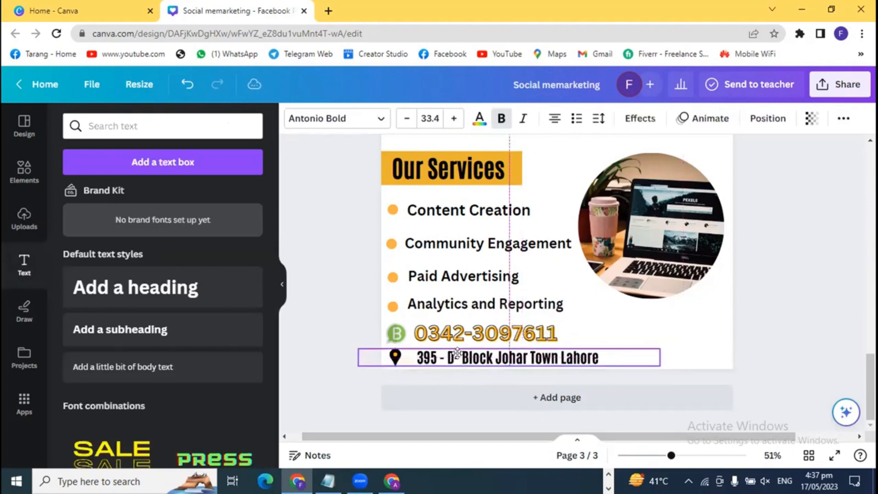
{"action": "key", "text": "Escape"}
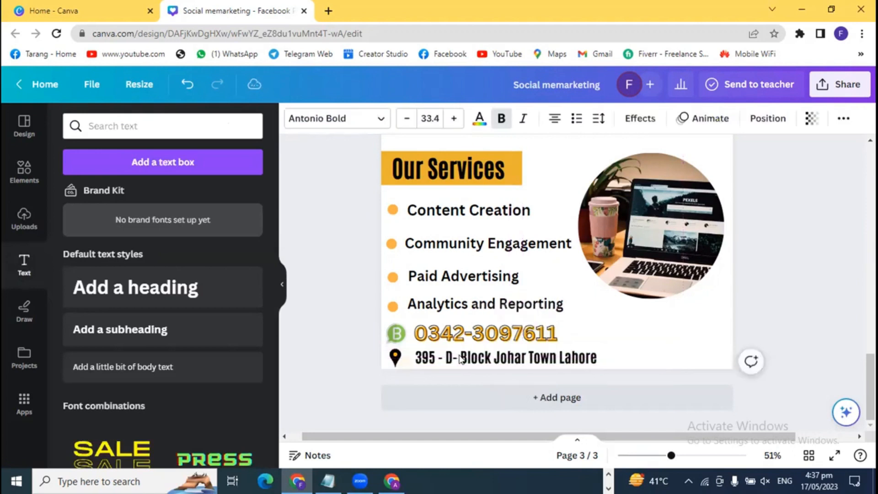
{"action": "left_click", "coordinate": [818, 298]}
{"action": "scroll", "coordinate": [814, 346], "scroll_direction": "up", "scroll_amount": 2}
{"action": "scroll", "coordinate": [813, 345], "scroll_direction": "down", "scroll_amount": 2}
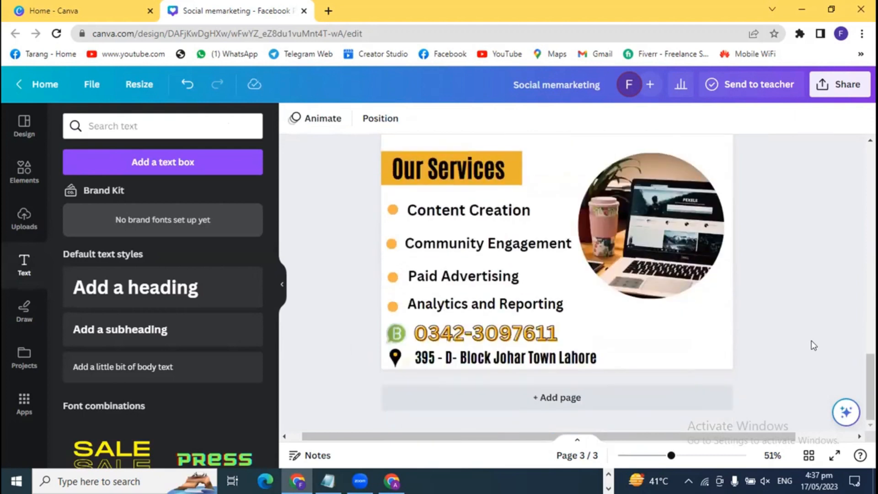
{"action": "left_click", "coordinate": [387, 334]}
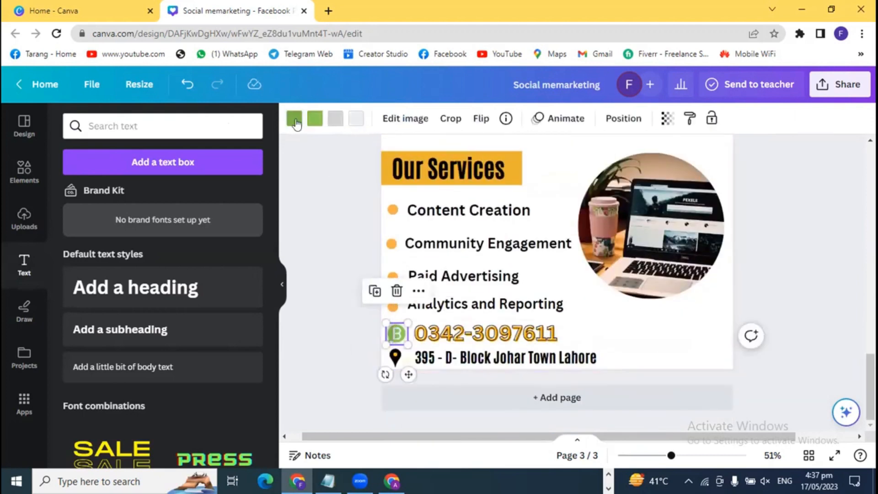
- Recolour the WhatsApp icon's parts to orange #fcb201 and black to match the pin
{"action": "left_click", "coordinate": [294, 119]}
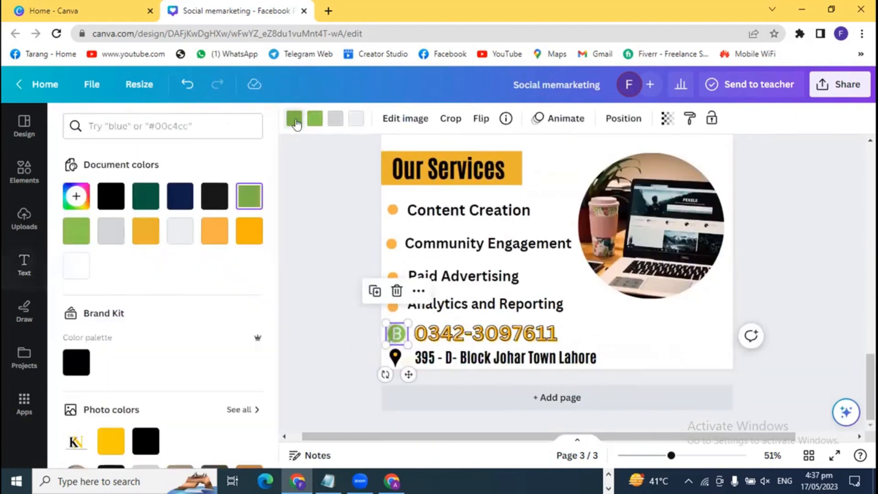
{"action": "left_click", "coordinate": [247, 236]}
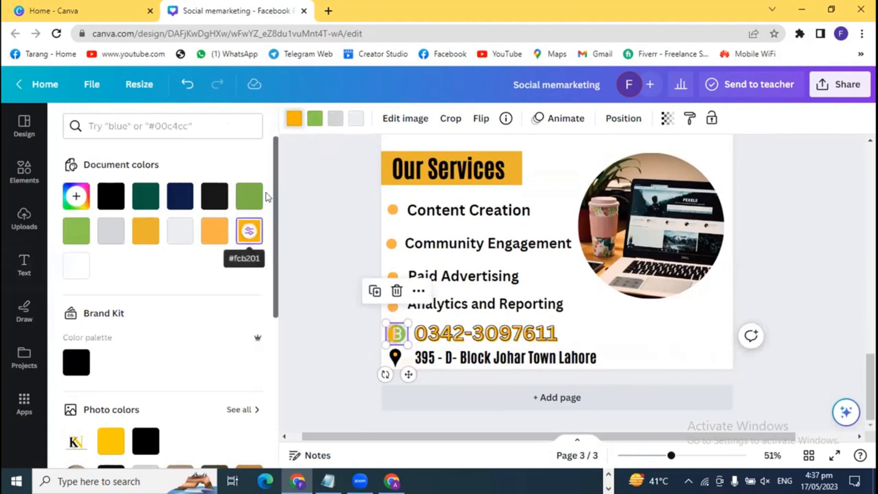
{"action": "left_click", "coordinate": [314, 119]}
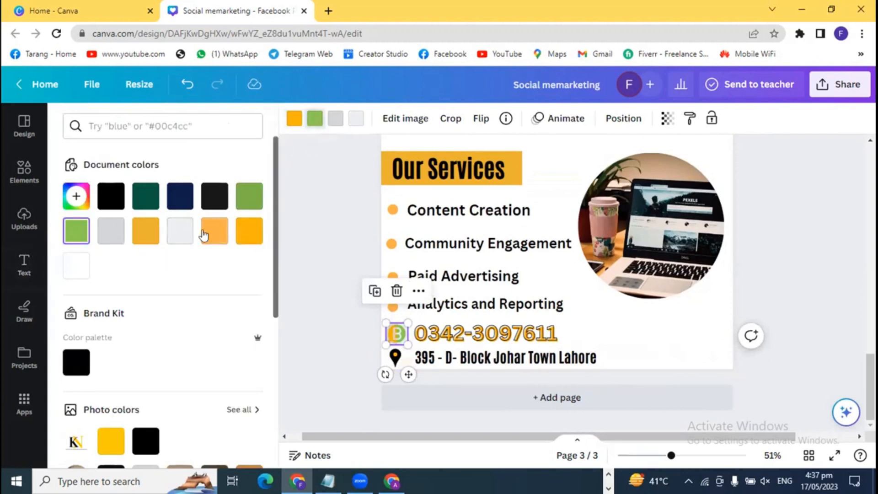
{"action": "left_click", "coordinate": [242, 236]}
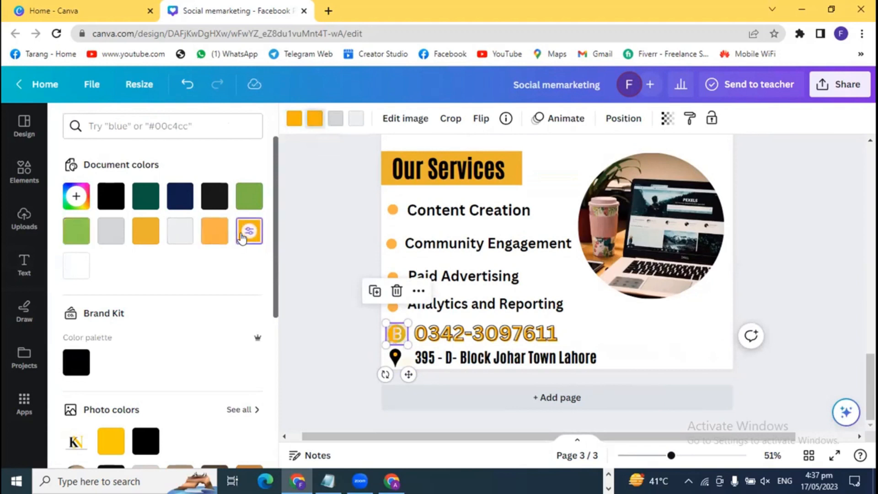
{"action": "left_click", "coordinate": [336, 122]}
{"action": "left_click", "coordinate": [111, 196]}
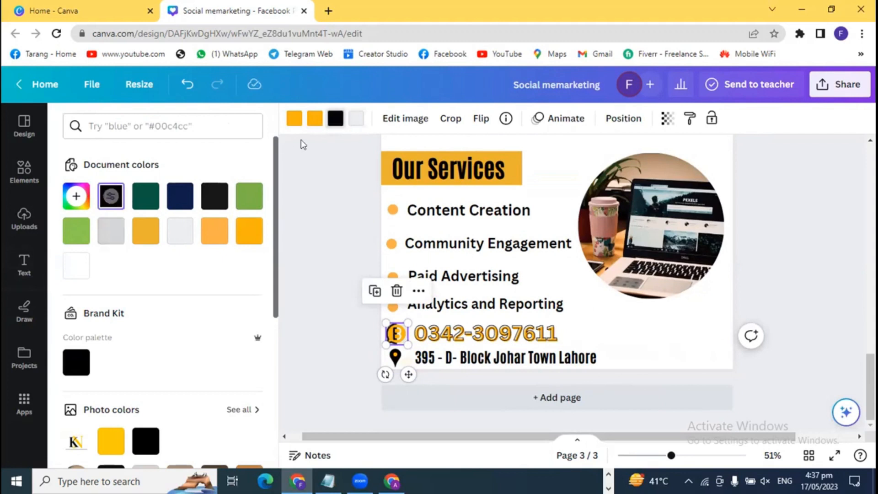
{"action": "left_click", "coordinate": [356, 119]}
{"action": "left_click", "coordinate": [110, 196]}
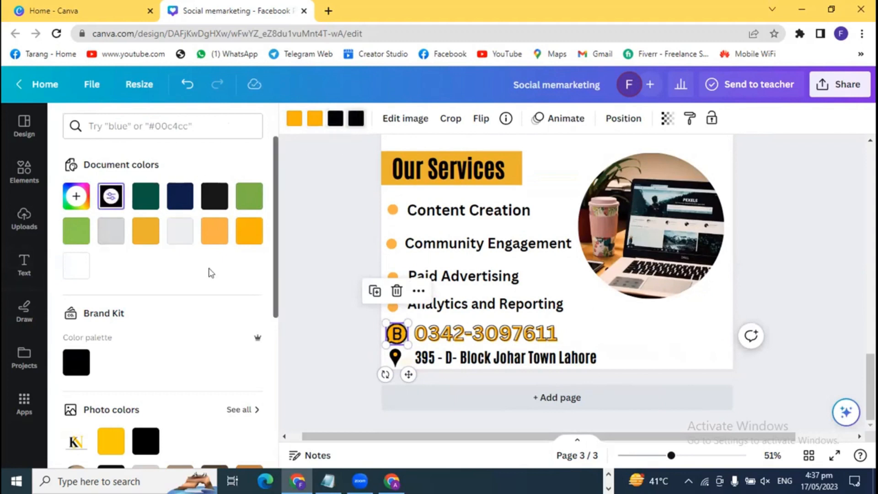
{"action": "left_click", "coordinate": [304, 306]}
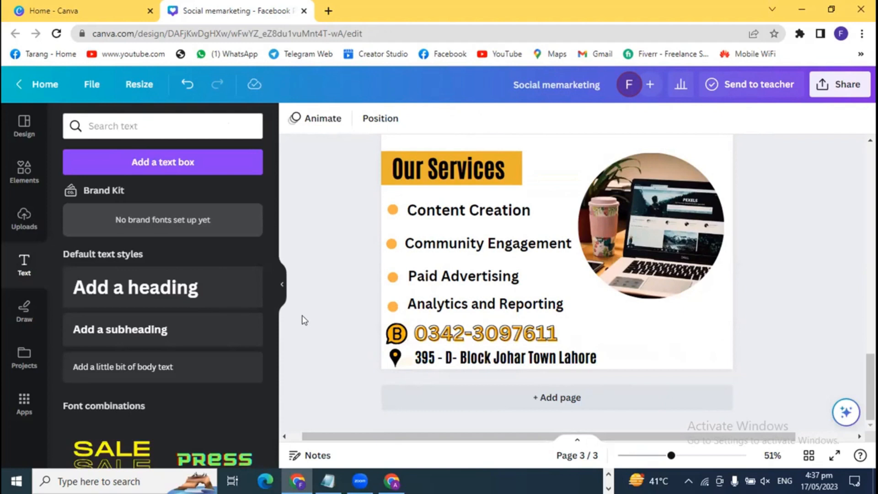
- Delete the ONLINE COURSE page and then the DIGITAL MARKETING page
{"action": "scroll", "coordinate": [314, 340], "scroll_direction": "up", "scroll_amount": 5}
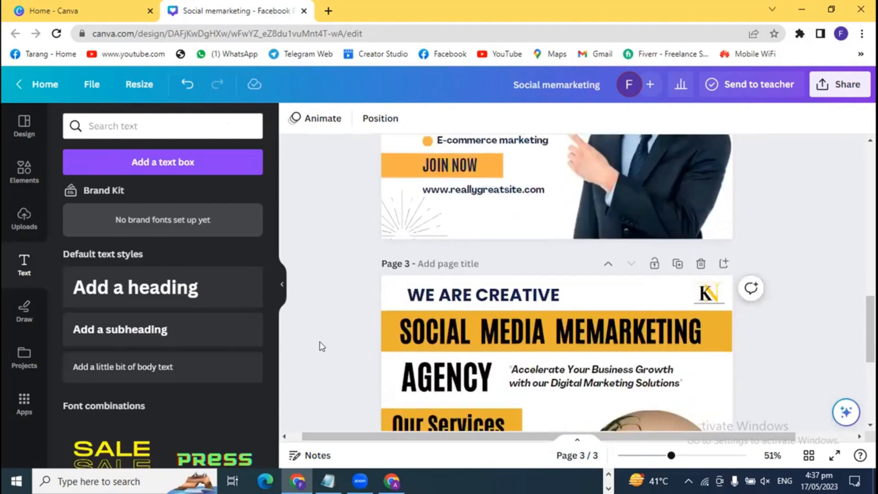
{"action": "scroll", "coordinate": [321, 342], "scroll_direction": "up", "scroll_amount": 6}
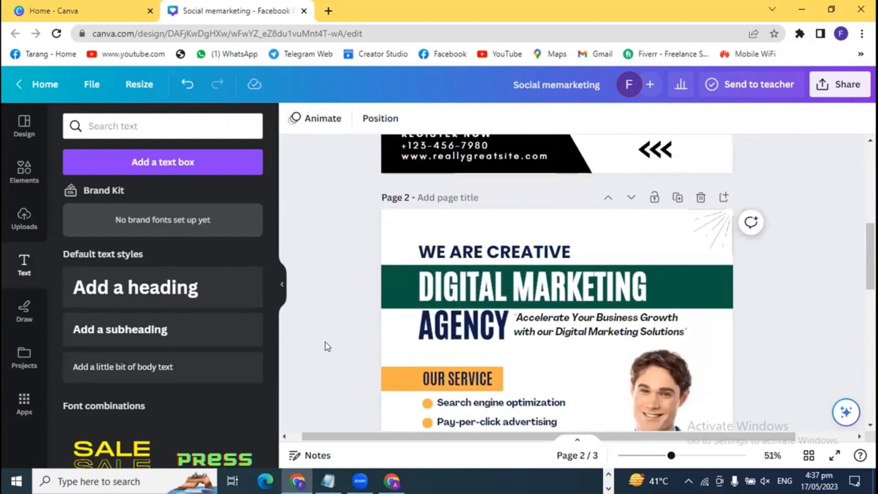
{"action": "scroll", "coordinate": [327, 346], "scroll_direction": "up", "scroll_amount": 7}
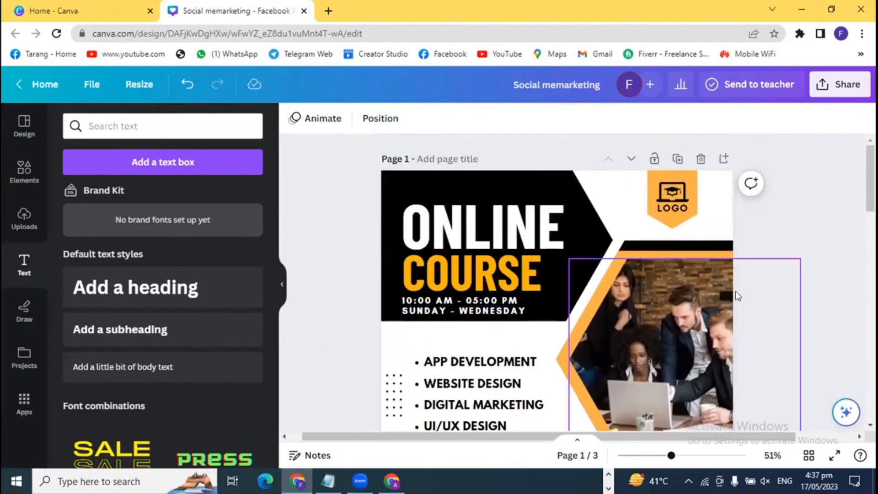
{"action": "left_click", "coordinate": [701, 159]}
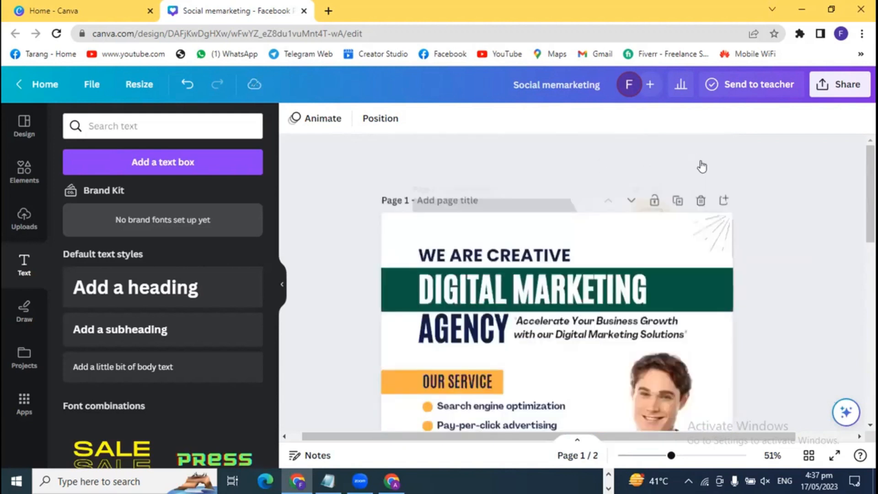
{"action": "scroll", "coordinate": [781, 326], "scroll_direction": "down", "scroll_amount": 2}
{"action": "scroll", "coordinate": [780, 325], "scroll_direction": "up", "scroll_amount": 2}
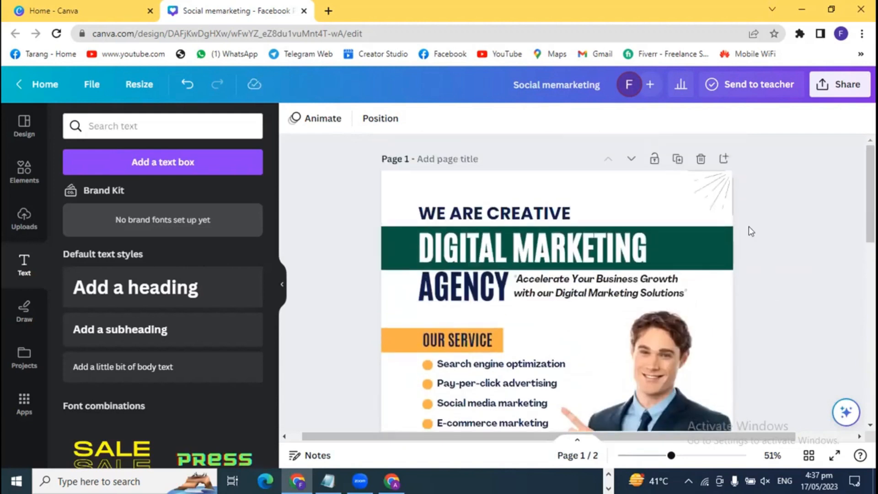
{"action": "left_click", "coordinate": [700, 159]}
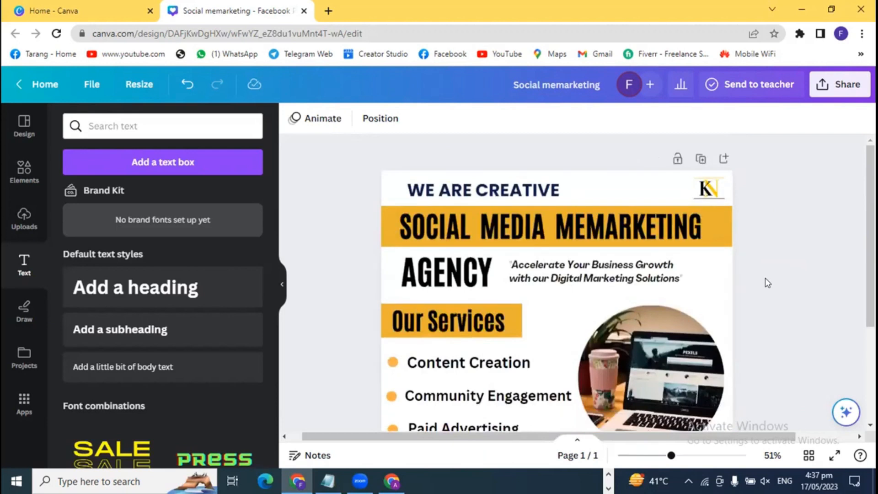
- Make the WE ARE CREATIVE heading yellow #fcb201
{"action": "left_click", "coordinate": [507, 190]}
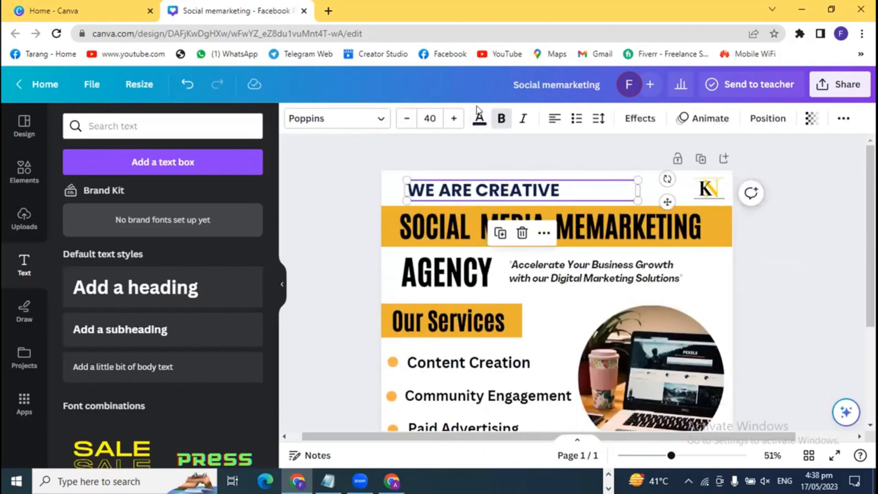
{"action": "left_click", "coordinate": [479, 117]}
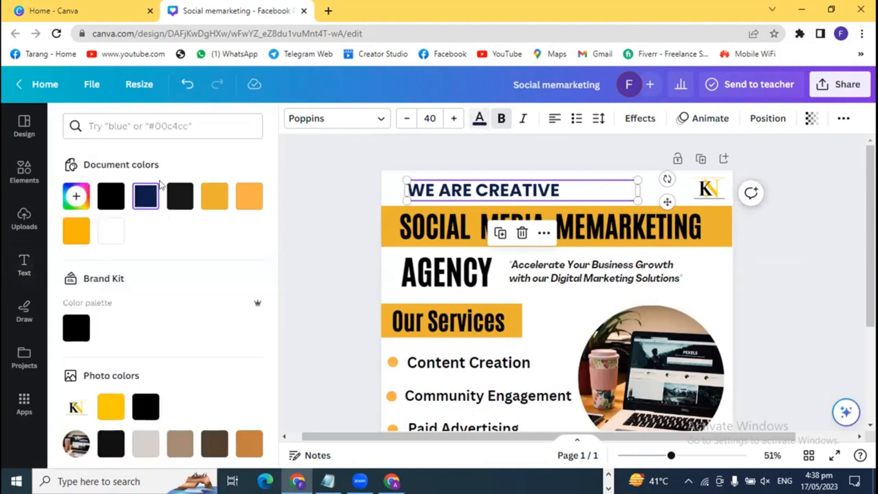
{"action": "left_click", "coordinate": [64, 234]}
{"action": "left_click", "coordinate": [302, 234]}
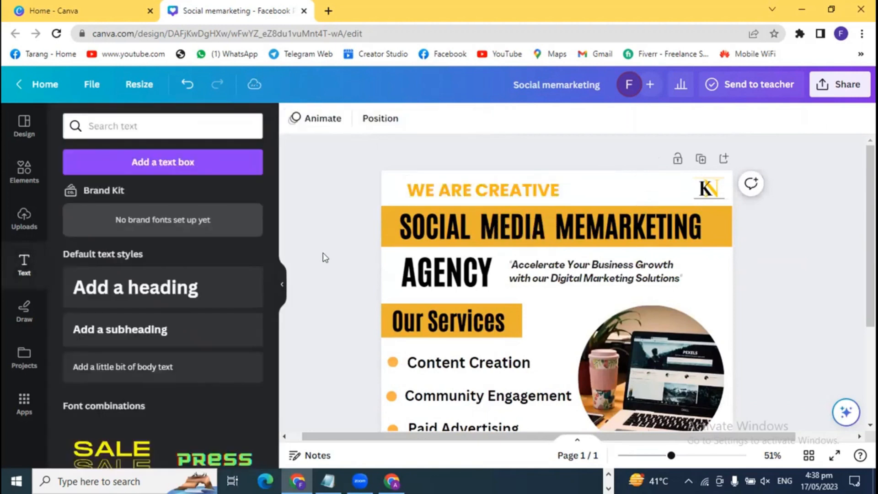
- Nudge Community Engagement, Paid Advertising and their bullets up into alignment
{"action": "scroll", "coordinate": [326, 267], "scroll_direction": "down", "scroll_amount": 4}
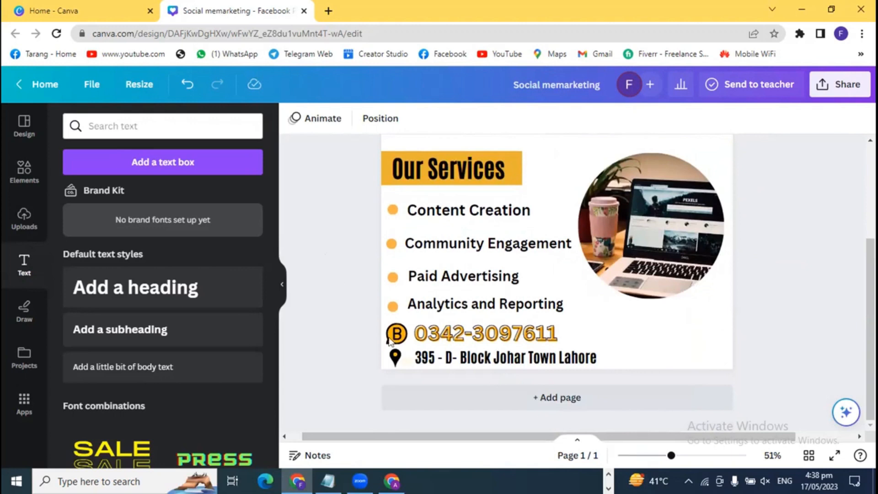
{"action": "left_click_drag", "start_coordinate": [671, 455], "coordinate": [684, 455]}
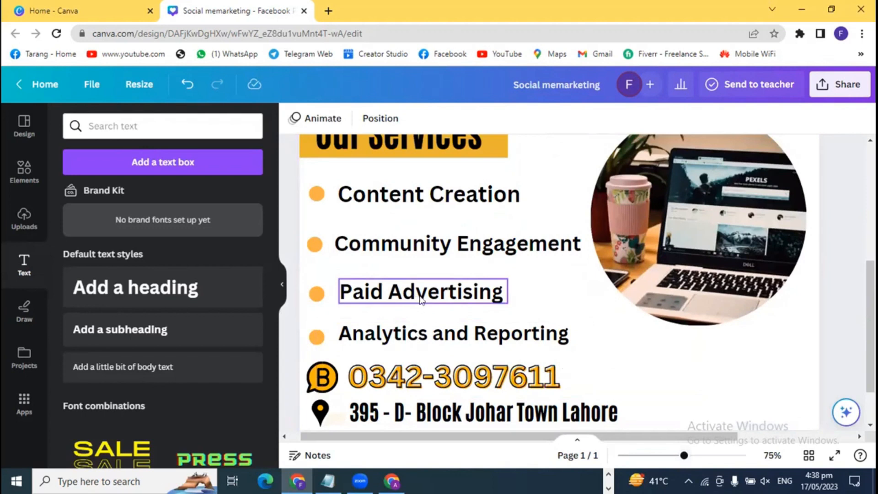
{"action": "left_click", "coordinate": [414, 251]}
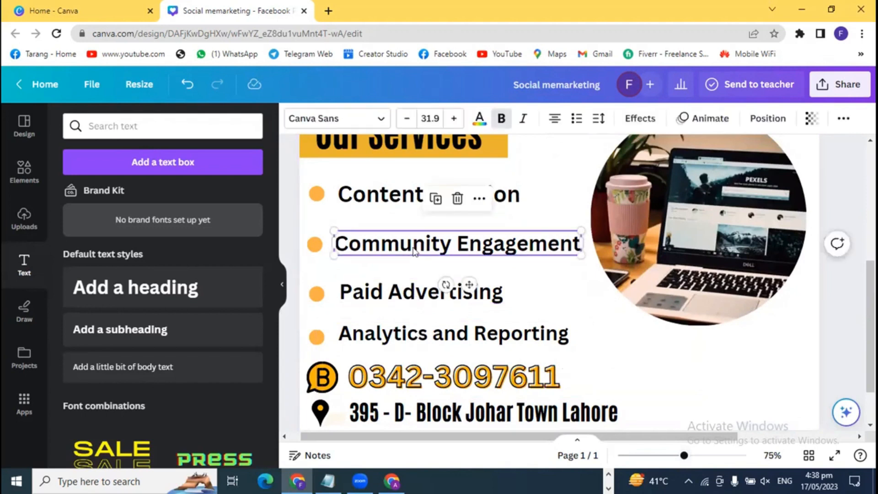
{"action": "key", "text": "Up"}
{"action": "key", "text": "Up"}
{"action": "key", "text": "Up"}
{"action": "key", "text": "Up"}
{"action": "key", "text": "Up"}
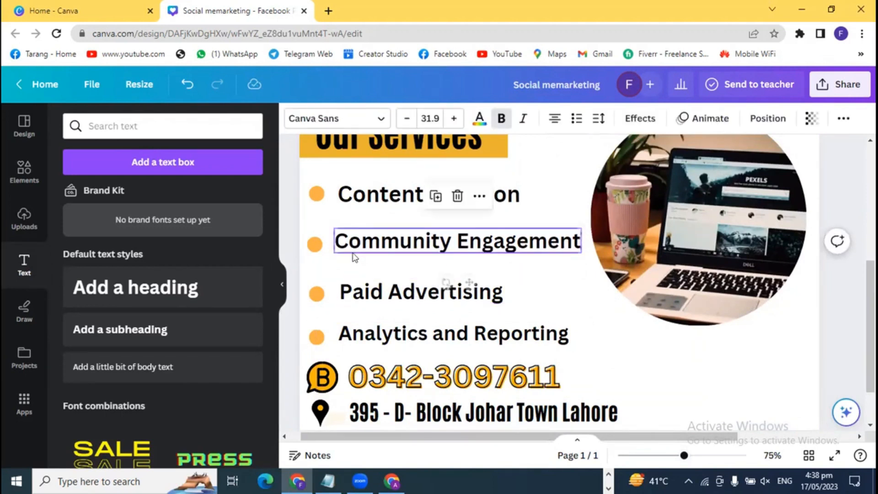
{"action": "left_click", "coordinate": [314, 244]}
{"action": "key", "text": "Up"}
{"action": "key", "text": "Up"}
{"action": "key", "text": "Up"}
{"action": "key", "text": "Up"}
{"action": "key", "text": "Up"}
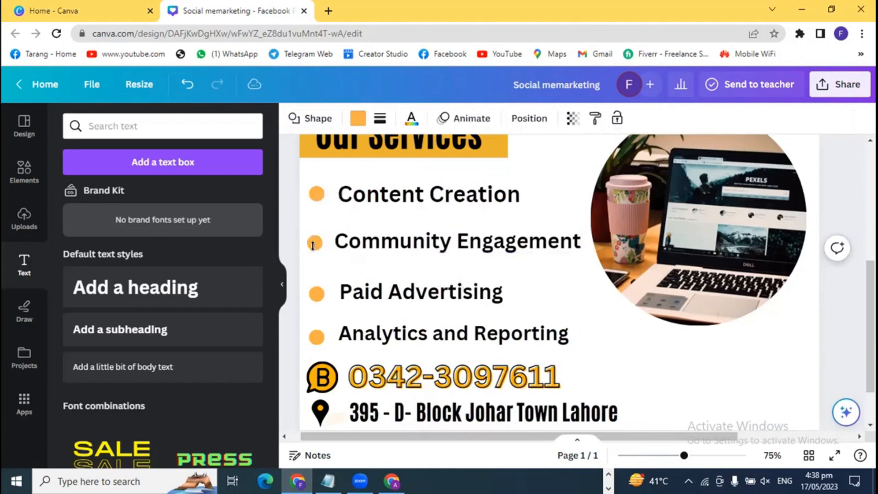
{"action": "left_click", "coordinate": [427, 303]}
{"action": "key", "text": "Up"}
{"action": "key", "text": "Up"}
{"action": "key", "text": "Up"}
{"action": "key", "text": "Up"}
{"action": "key", "text": "Up"}
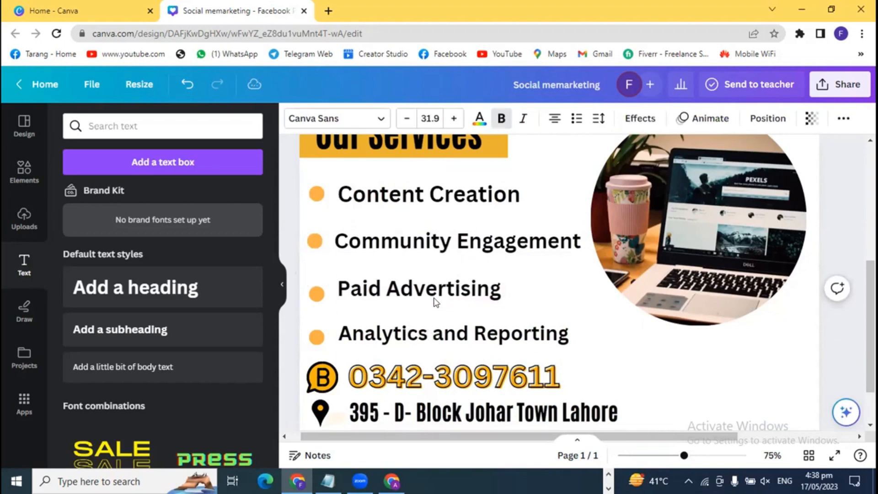
{"action": "left_click", "coordinate": [318, 294]}
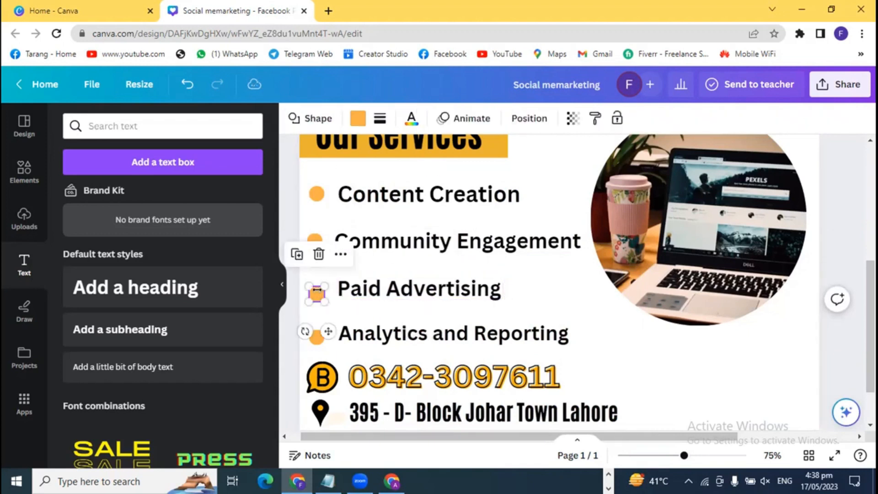
{"action": "left_click_drag", "start_coordinate": [317, 292], "coordinate": [317, 289]}
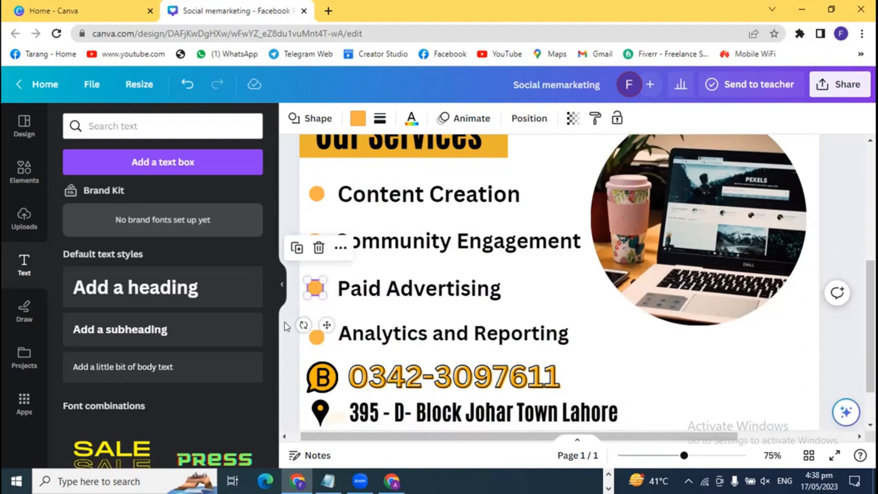
{"action": "left_click", "coordinate": [287, 327]}
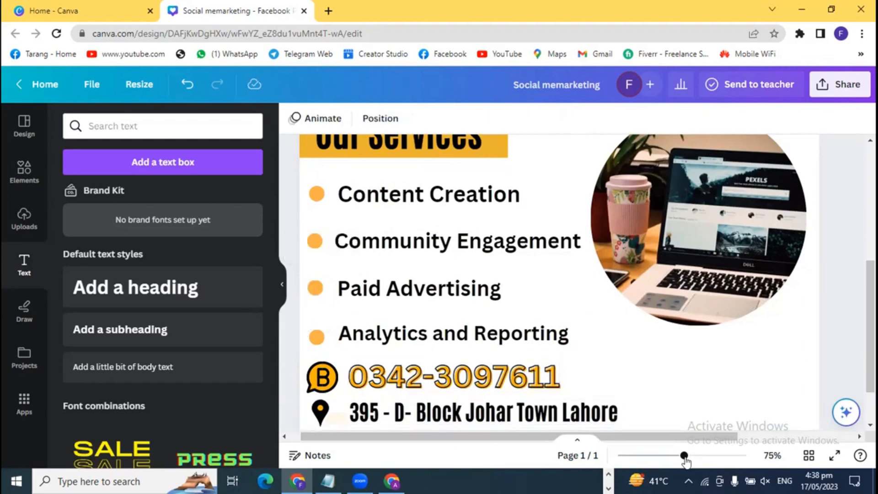
{"action": "left_click_drag", "start_coordinate": [684, 456], "coordinate": [667, 456]}
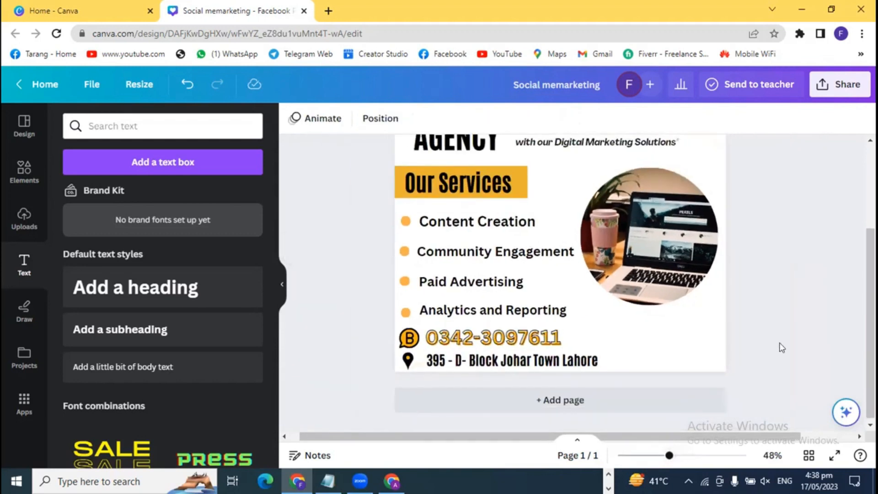
- Download the design as a PNG file
{"action": "scroll", "coordinate": [782, 359], "scroll_direction": "up", "scroll_amount": 3}
{"action": "left_click", "coordinate": [832, 91]}
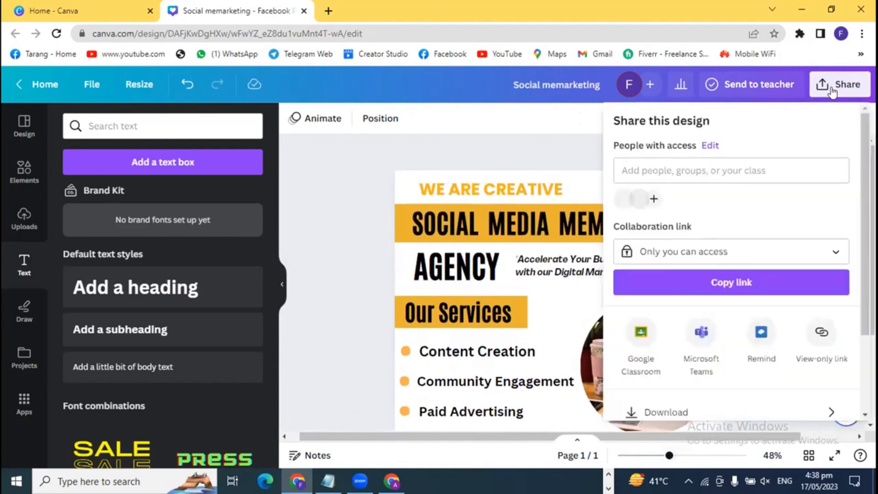
{"action": "left_click", "coordinate": [666, 413]}
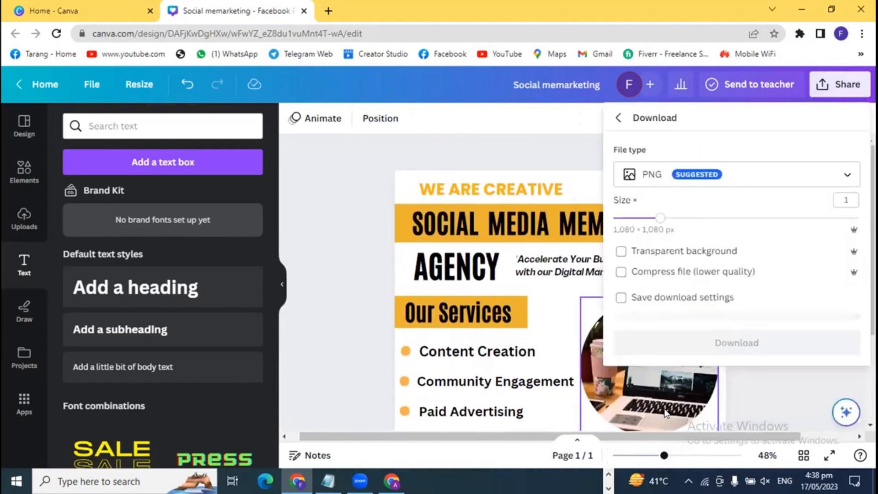
{"action": "left_click", "coordinate": [749, 350]}
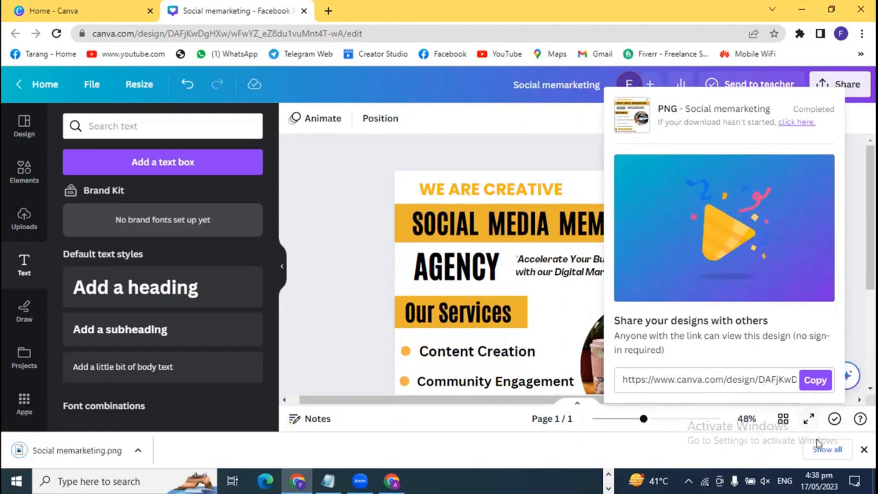
- Open the downloaded Social memarketing.png from the Downloads folder
{"action": "left_click", "coordinate": [826, 449]}
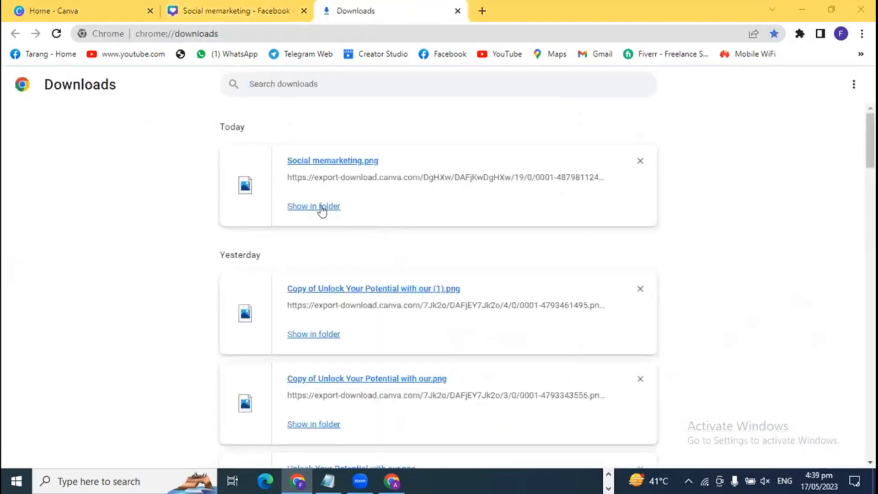
{"action": "left_click", "coordinate": [322, 207]}
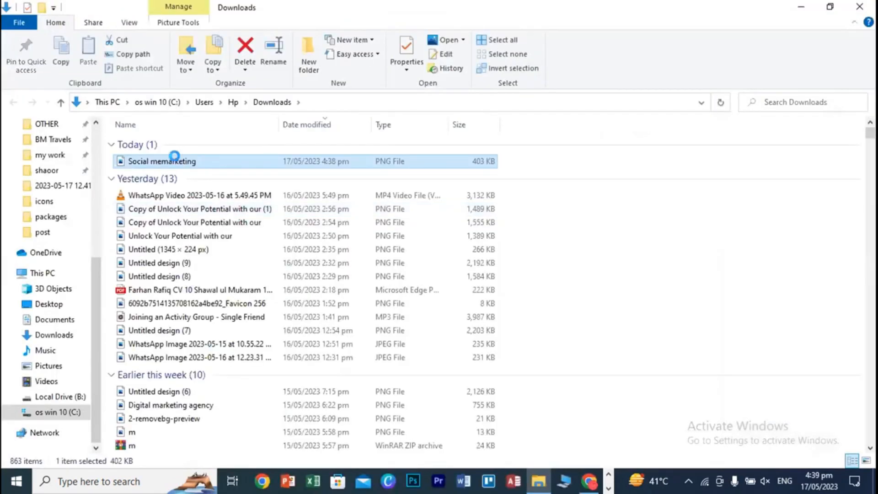
{"action": "right_click", "coordinate": [174, 156]}
{"action": "left_click", "coordinate": [205, 29]}
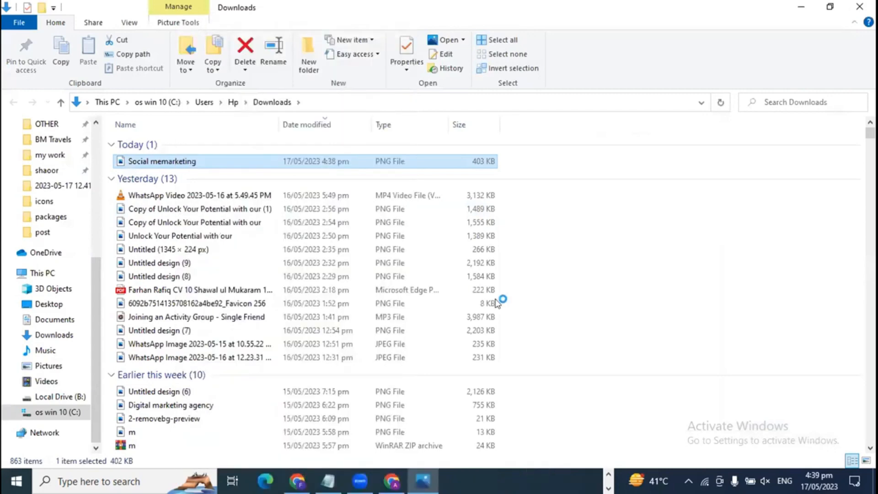